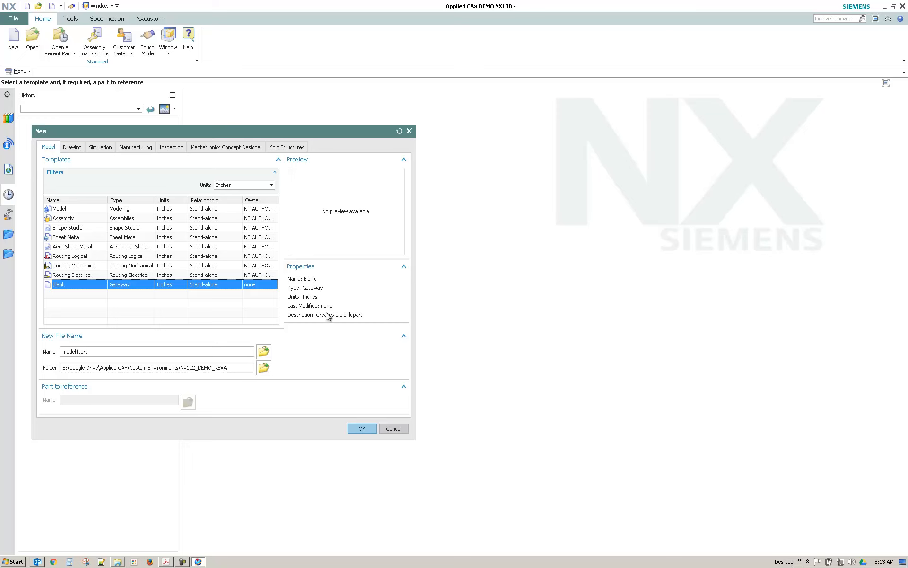
# Set the new blank part's folder to T:\Applied CAx Files\NX_CAM_Demo\PMI, copying the path from the PMI folder in the file explorer
pyautogui.moveTo(907, 198); pyautogui.dragTo(582, 140)
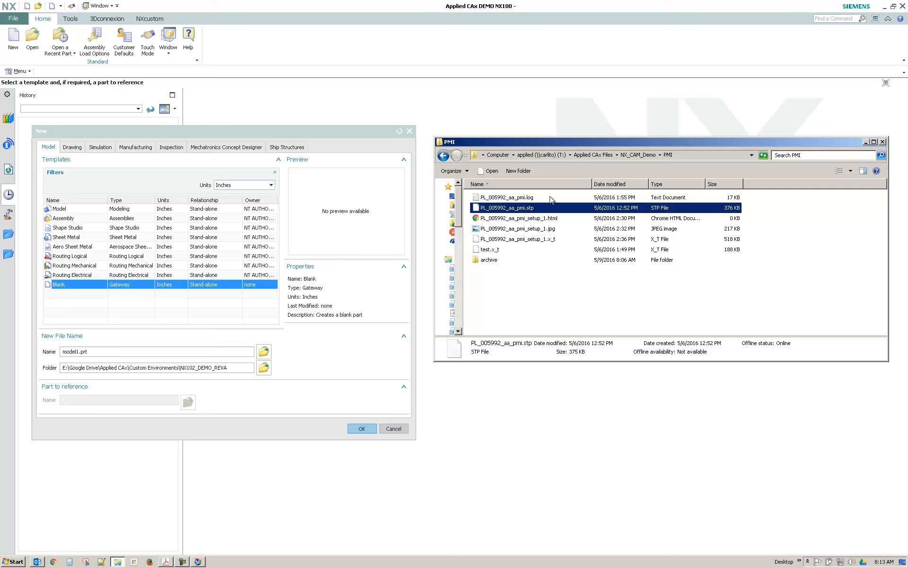
pyautogui.click(690, 154)
pyautogui.moveTo(584, 156); pyautogui.dragTo(467, 163)
pyautogui.hotkey('ctrl', 'c')
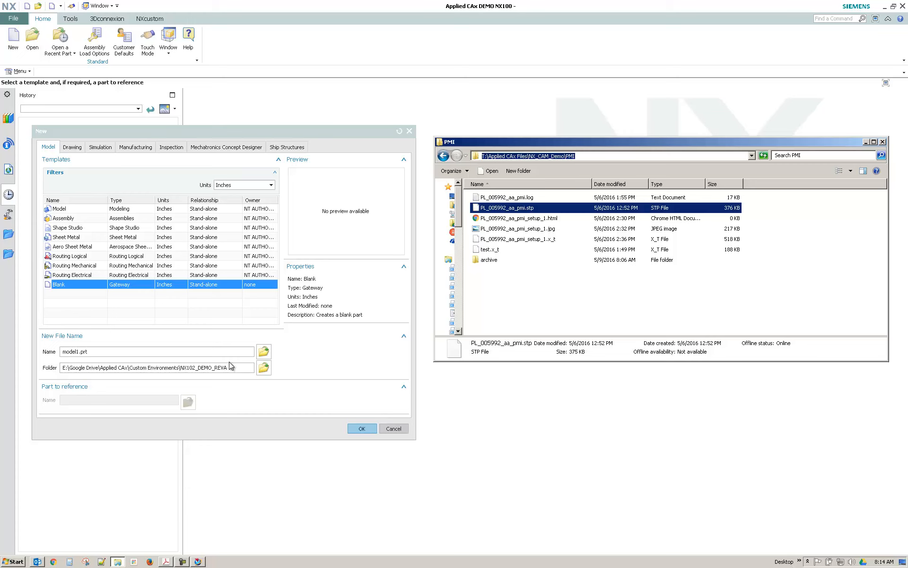
pyautogui.moveTo(231, 367); pyautogui.dragTo(54, 365)
pyautogui.hotkey('ctrl', 'v')
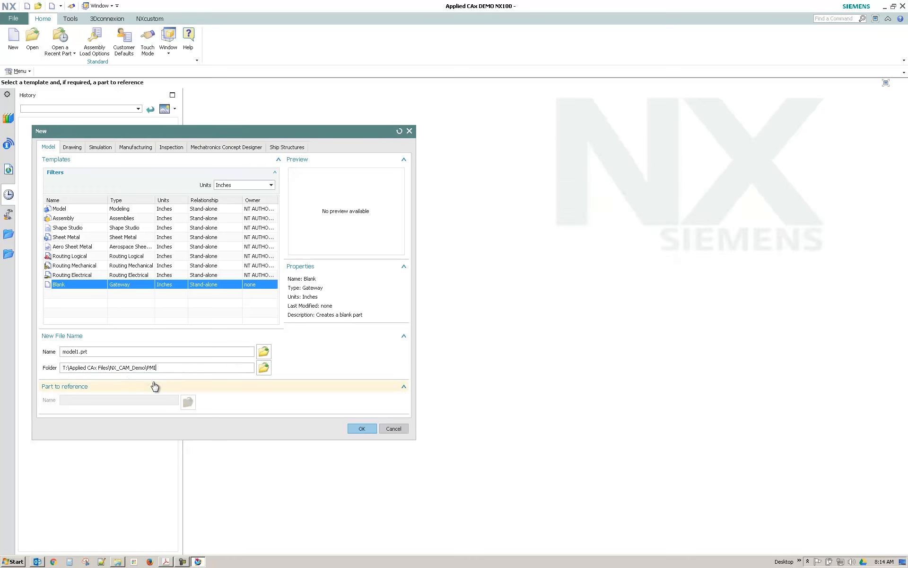
# Name the new part PL_005992_aa_pmi after the STEP file in the PMI folder and create the blank inch part
pyautogui.click(117, 561)
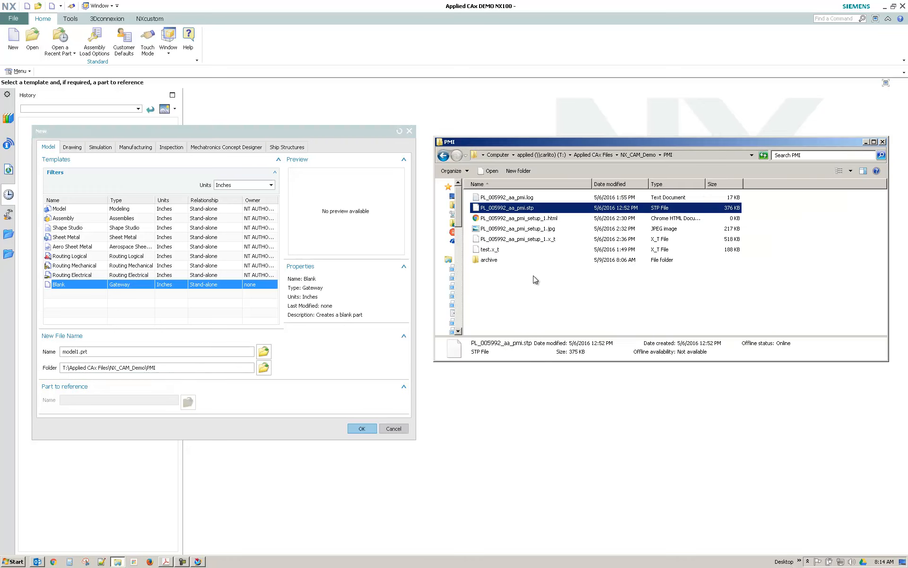
pyautogui.click(522, 210)
pyautogui.hotkey('ctrl', 'c')
pyautogui.moveTo(105, 352); pyautogui.dragTo(47, 346)
pyautogui.hotkey('ctrl', 'v')
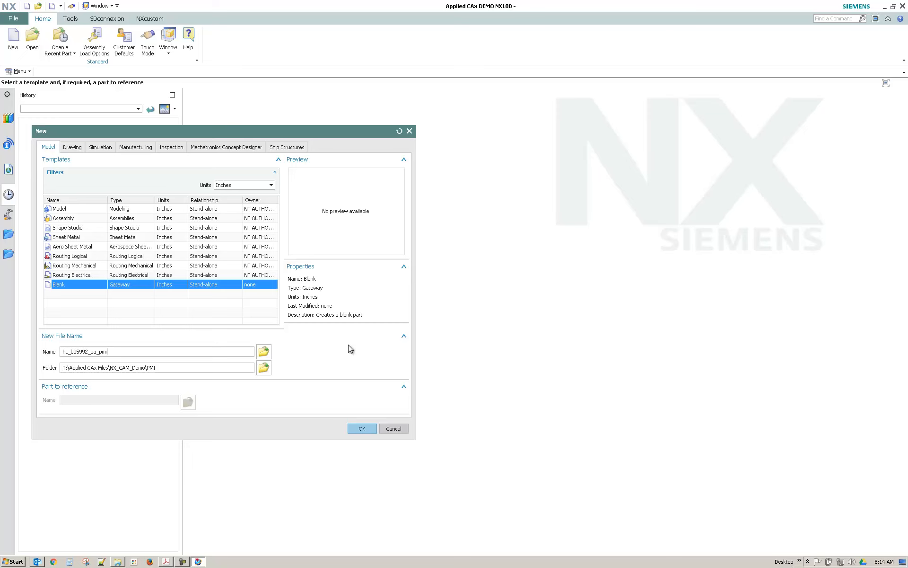
pyautogui.click(374, 429)
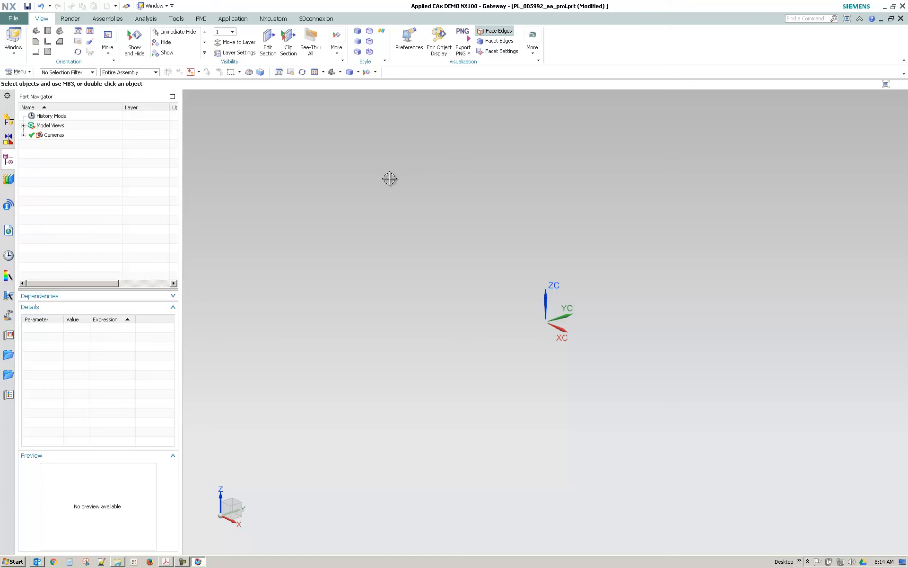
# Import PL_005992_aa_pmi.stp as STEP214 into the work part and fit the imported body in the view
pyautogui.click(13, 19)
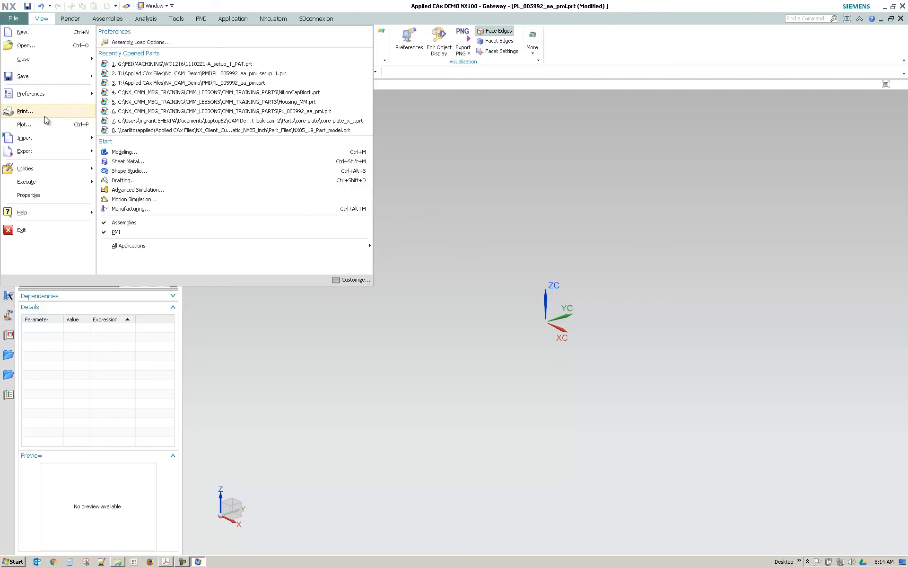
pyautogui.moveTo(53, 138)
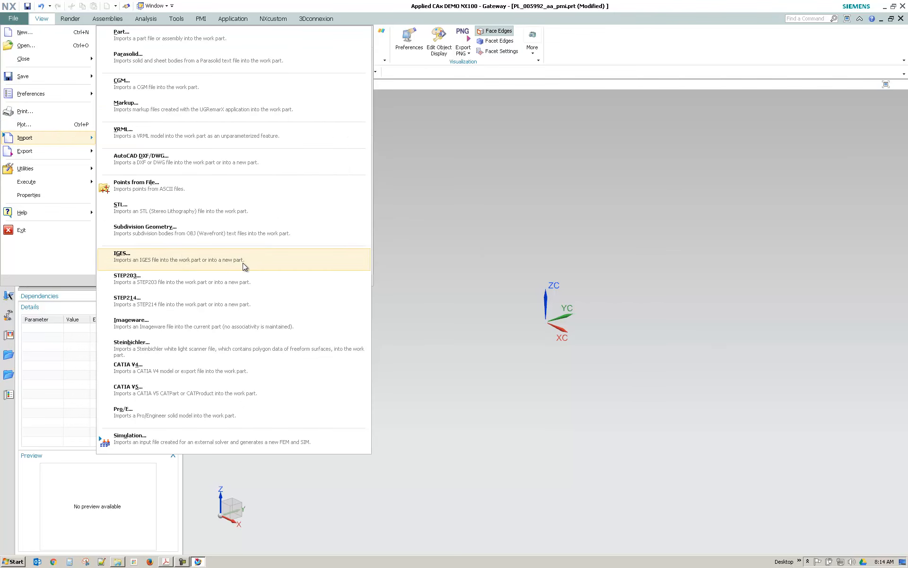
pyautogui.click(220, 309)
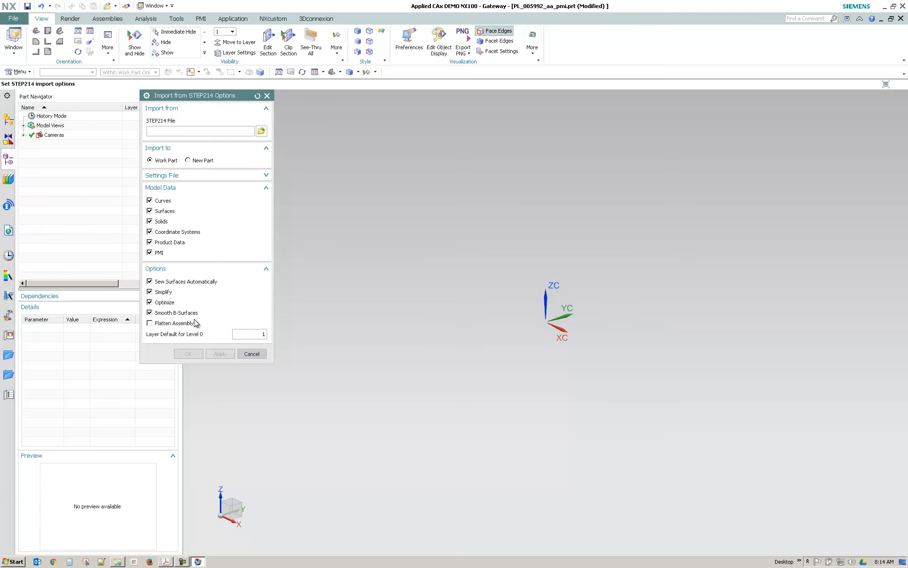
pyautogui.click(261, 133)
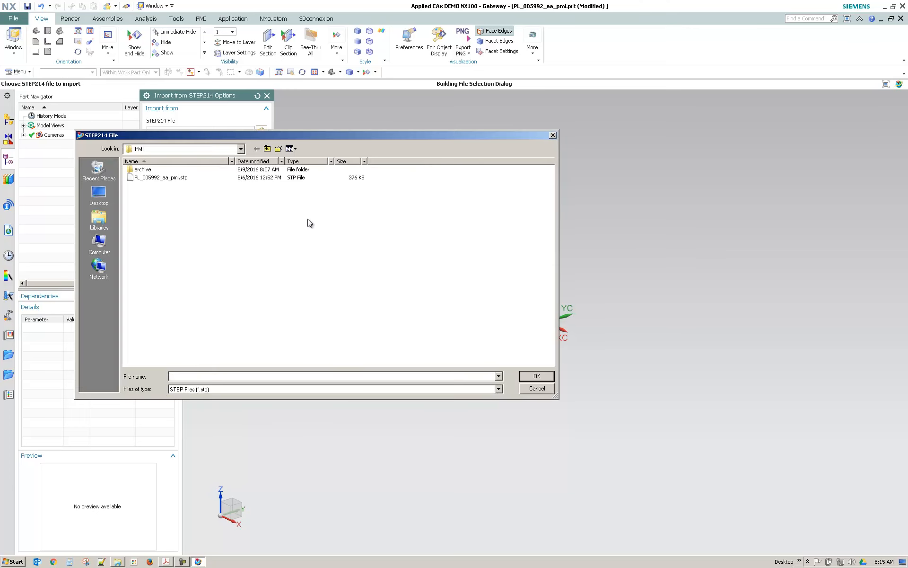
pyautogui.click(156, 178)
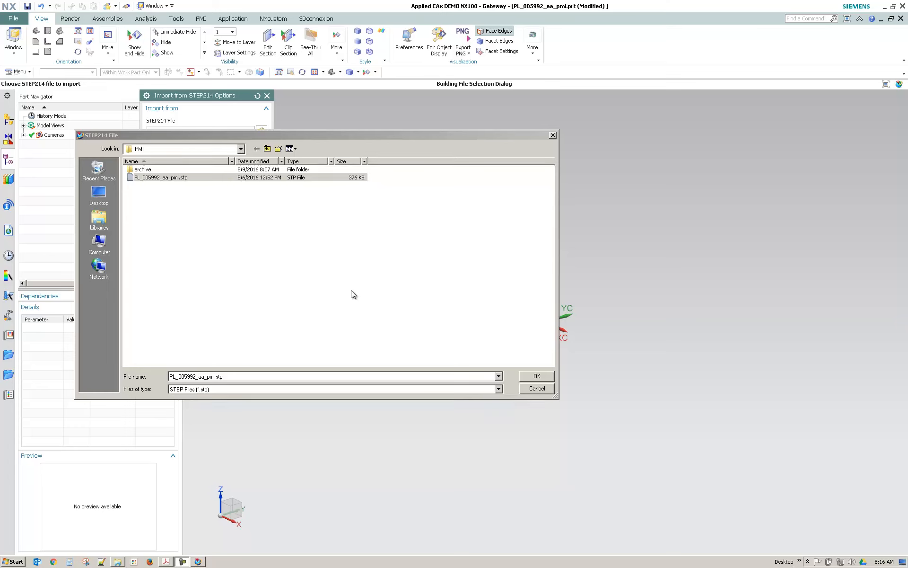
pyautogui.click(539, 377)
pyautogui.click(189, 354)
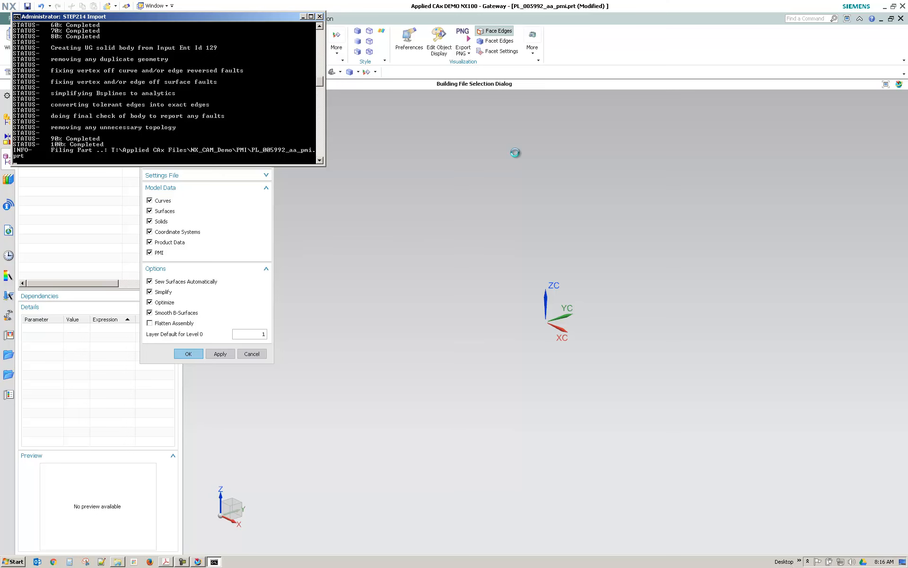
pyautogui.click(455, 293)
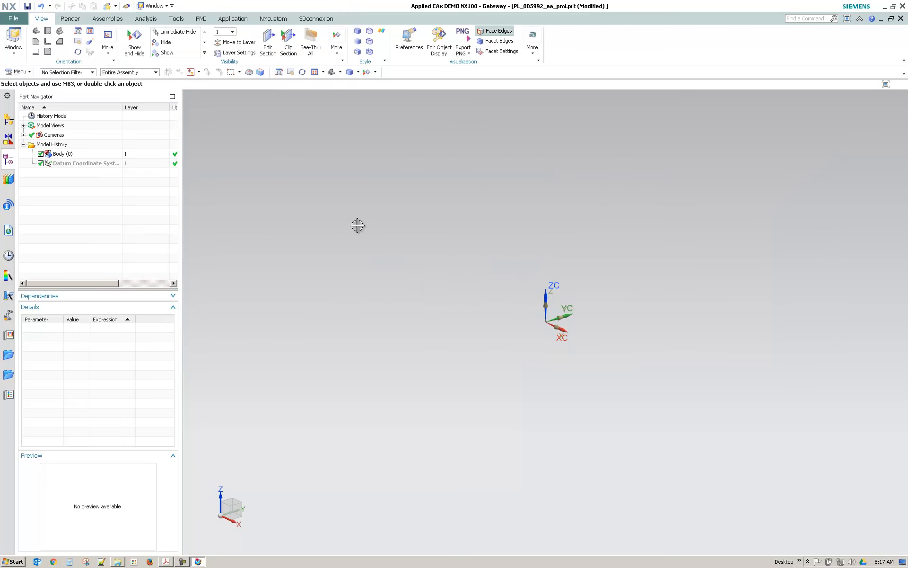
pyautogui.hotkey('ctrl', 'f')
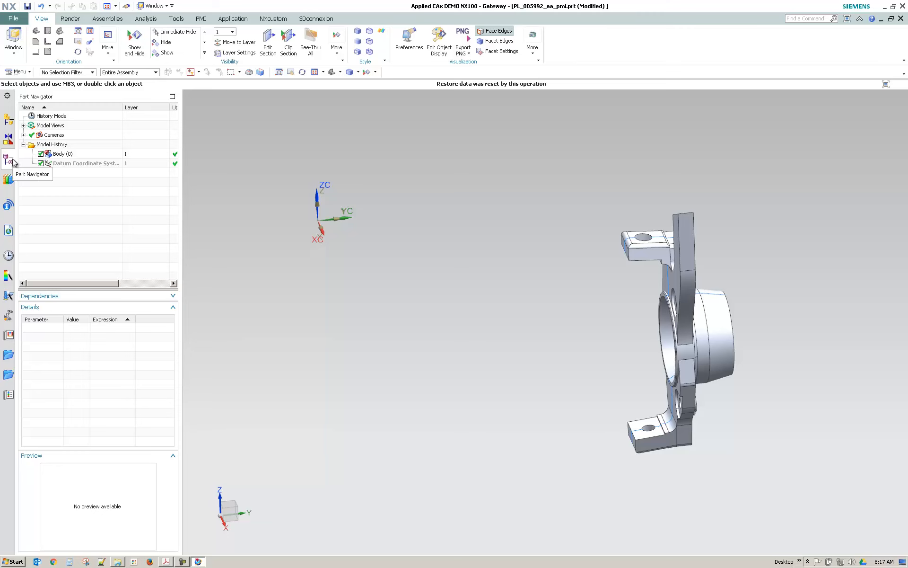
# Examine the imported annotations in the GLOBAL_PMI_VIEW, PMI_BACK and PMI_RIGHT model views, and check the assembly structure
pyautogui.click(23, 126)
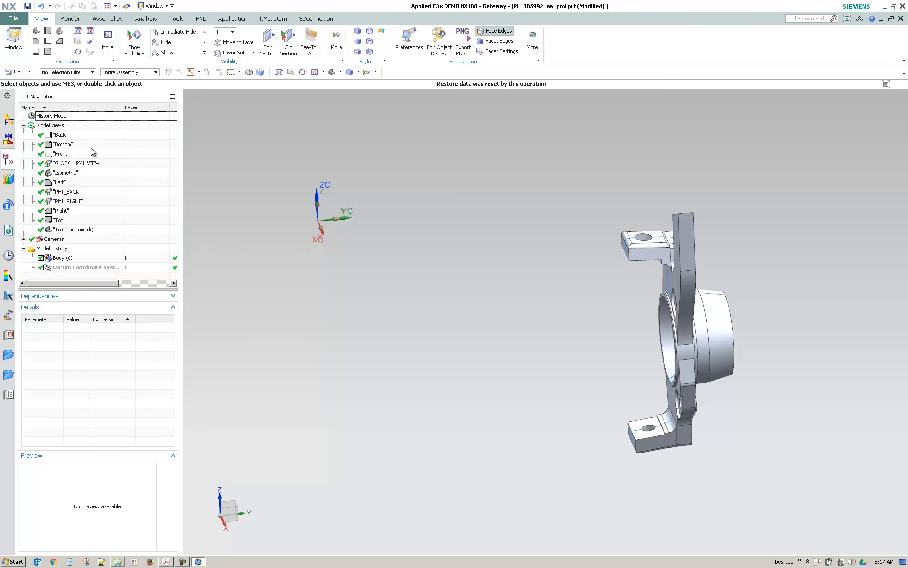
pyautogui.doubleClick(69, 163)
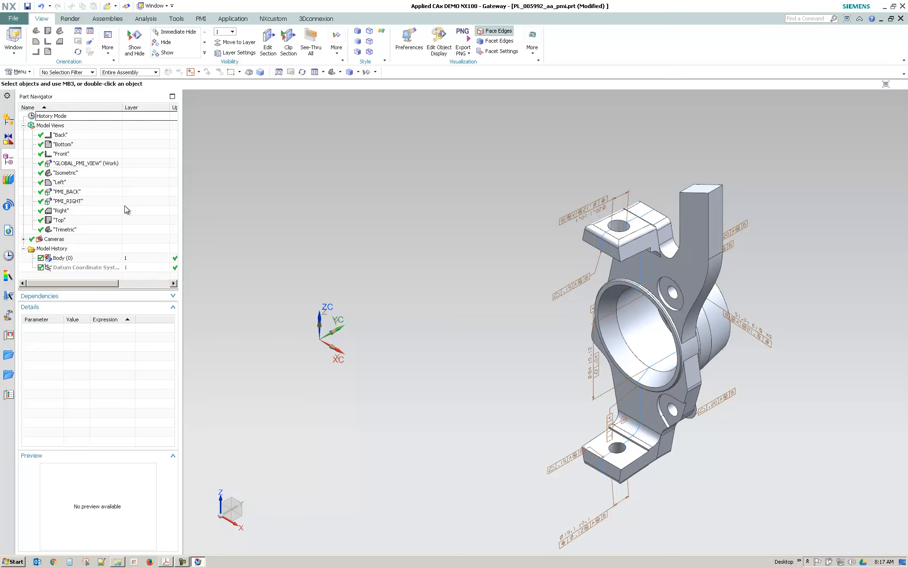
pyautogui.doubleClick(64, 191)
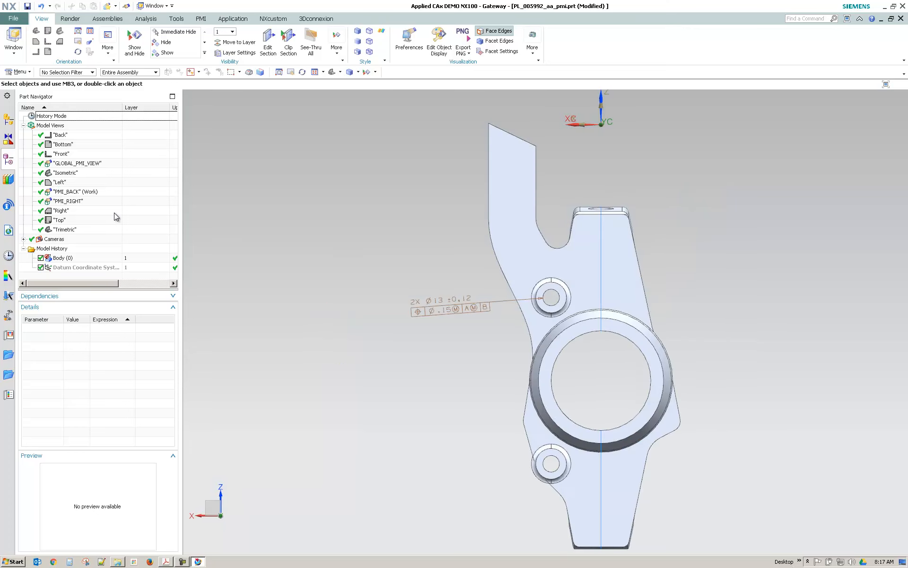
pyautogui.doubleClick(68, 201)
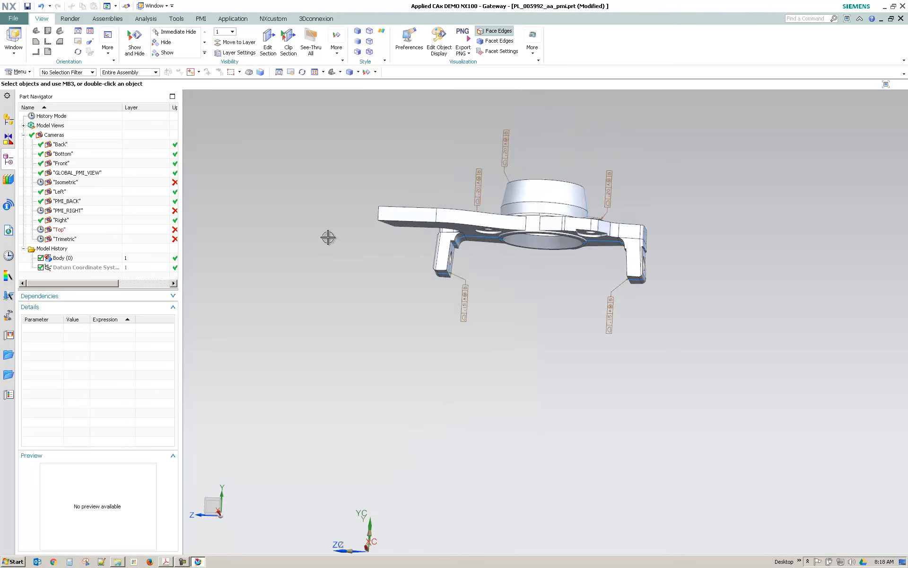
pyautogui.click(7, 121)
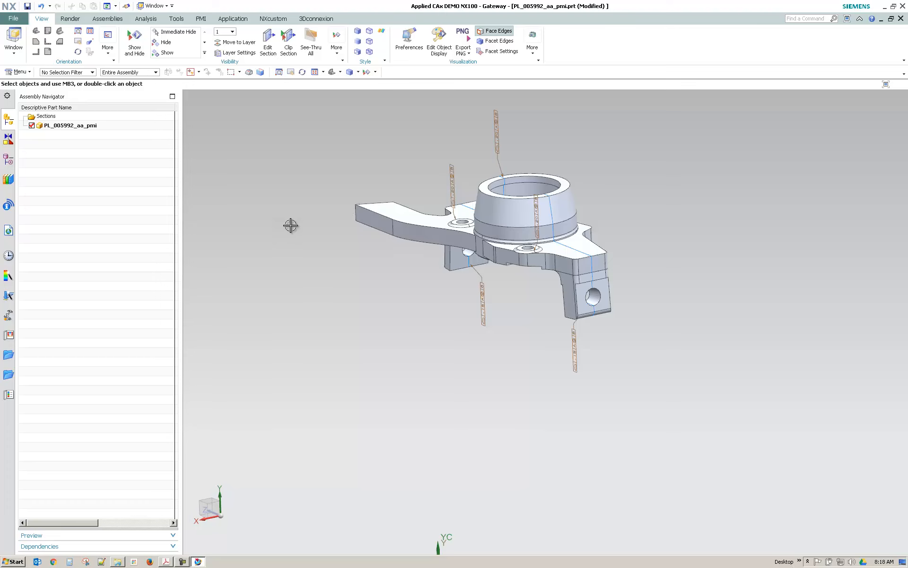
# Switch to the Manufacturing application and initialize it with the cam_general configuration and the mill_planar setup
pyautogui.click(232, 18)
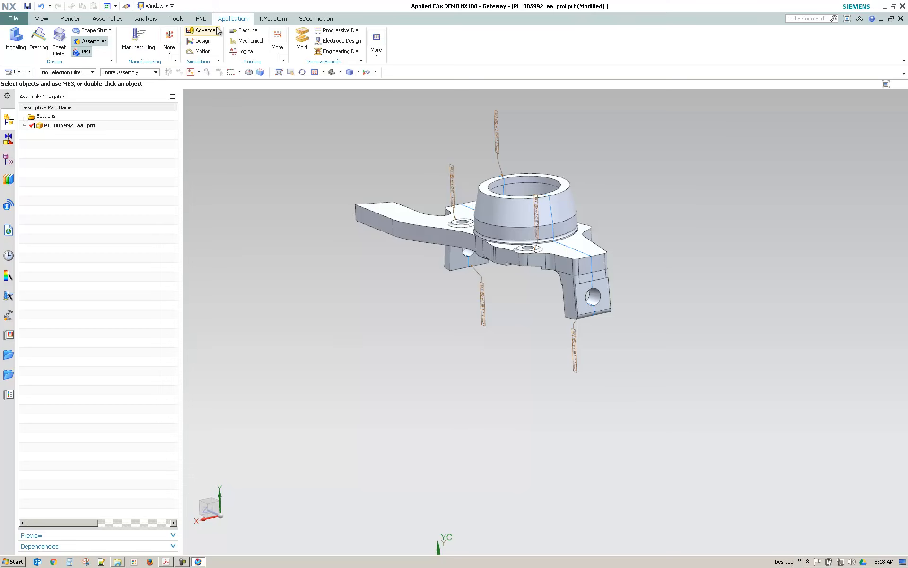
pyautogui.click(140, 38)
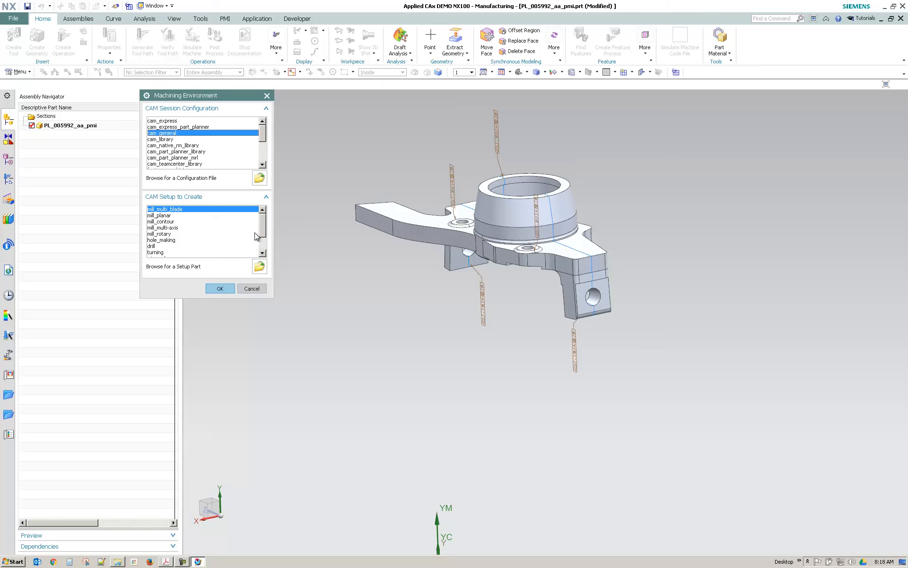
pyautogui.click(174, 217)
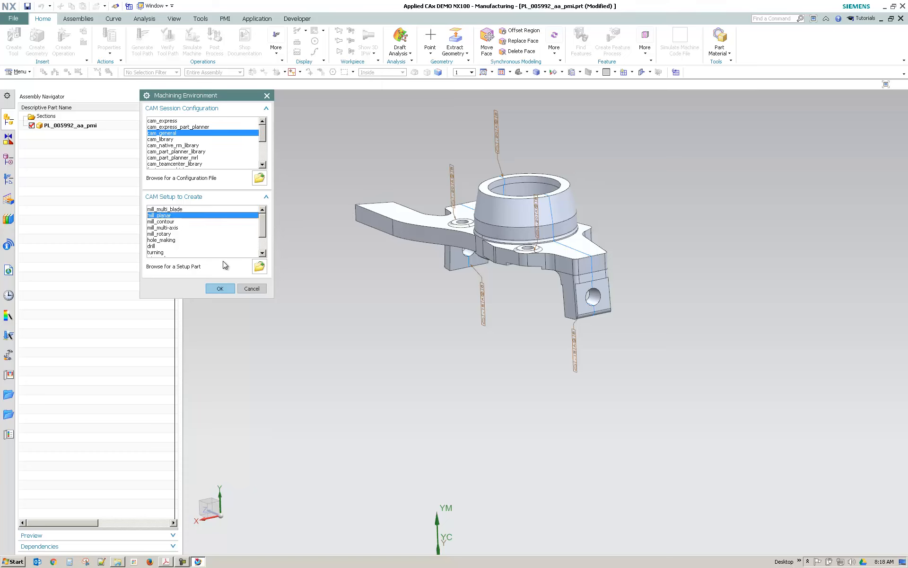
pyautogui.click(220, 289)
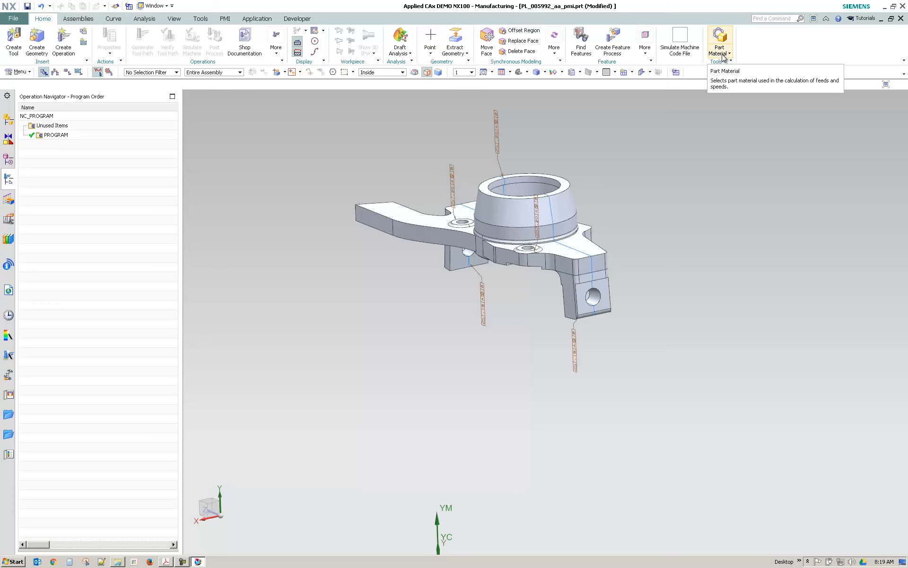
# Create a bounding block around the imported bracket body
pyautogui.click(427, 55)
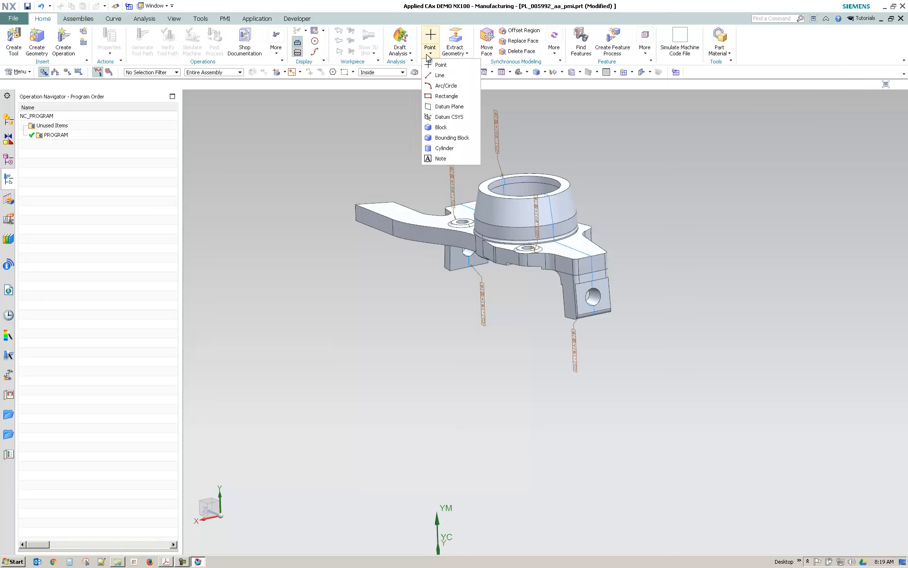
pyautogui.click(452, 137)
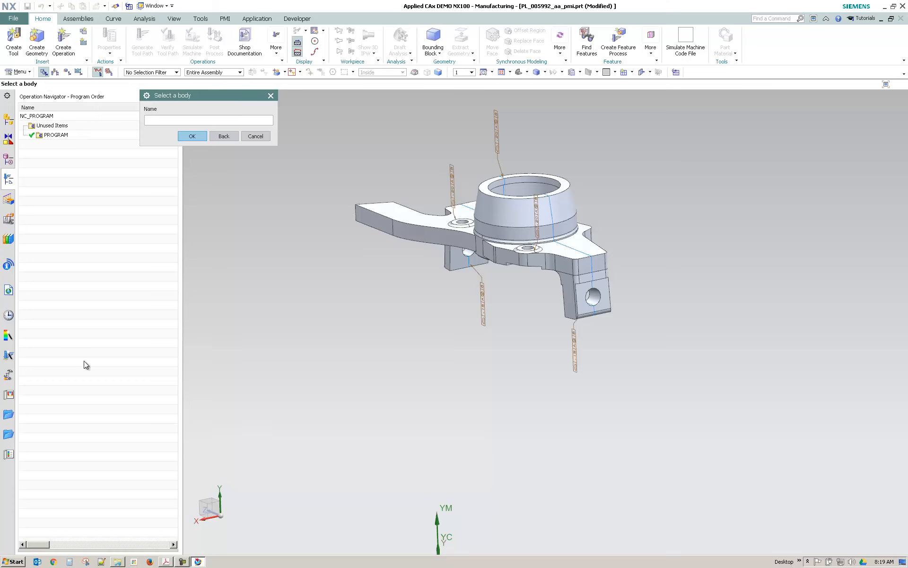
pyautogui.click(452, 241)
pyautogui.click(194, 136)
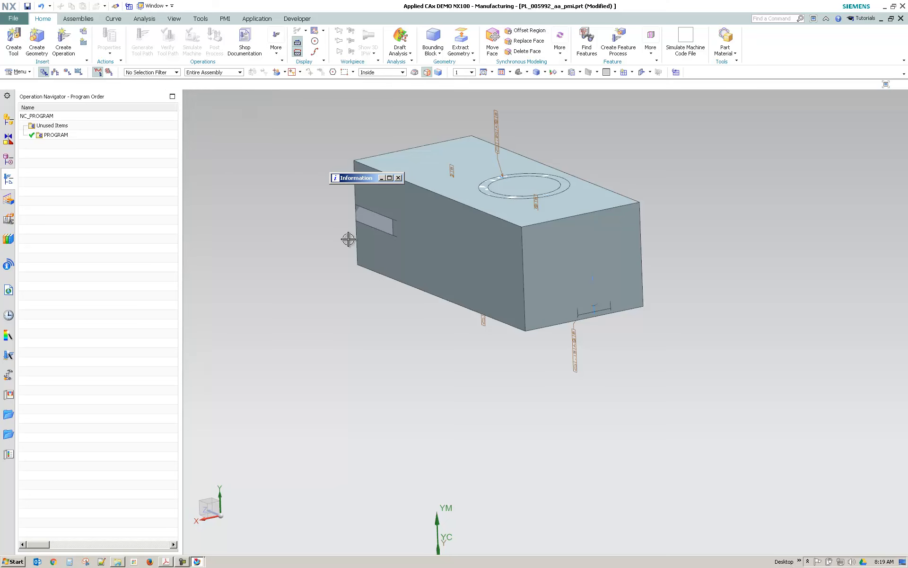
# Make the bounding block semi-transparent by raising its shaded display translucency to roughly the middle of the range
pyautogui.moveTo(349, 239); pyautogui.dragTo(292, 229, button='middle')
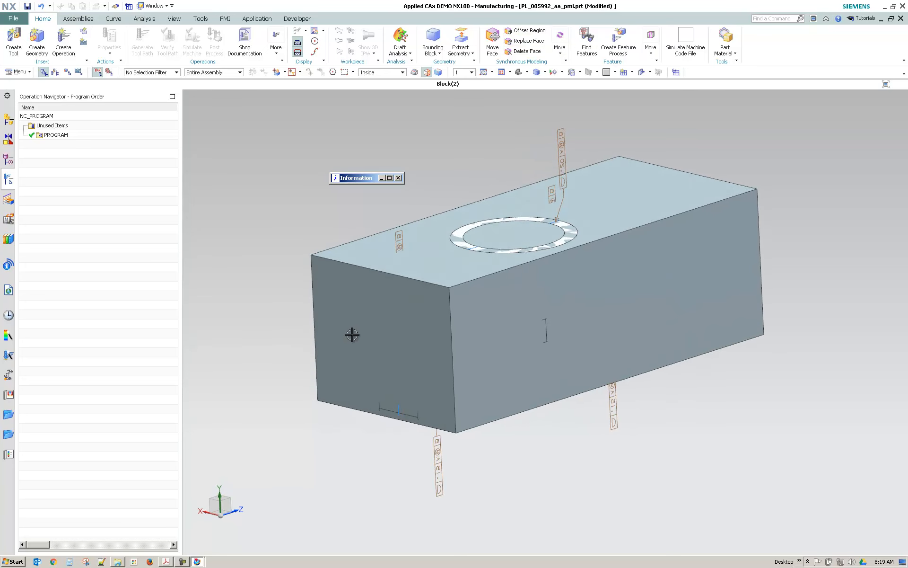
pyautogui.click(340, 308)
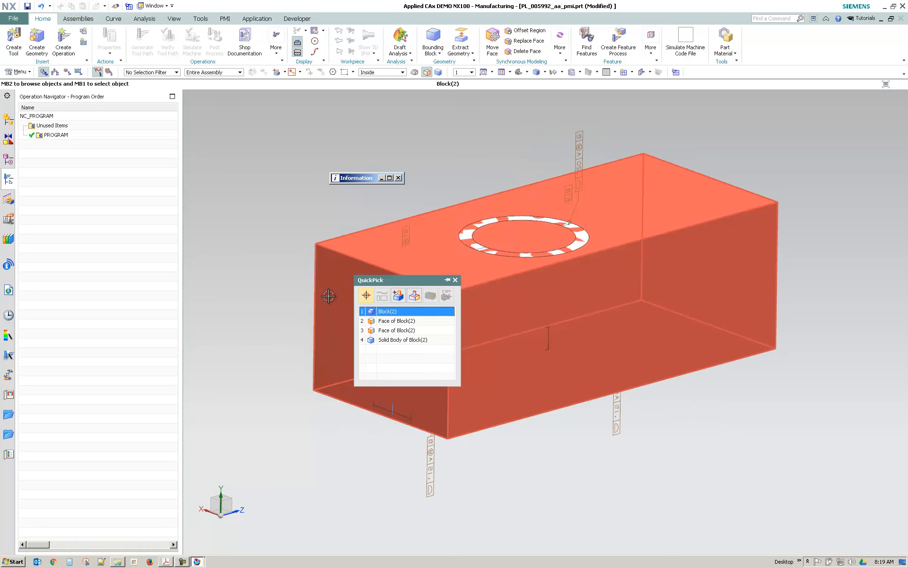
pyautogui.click(401, 314)
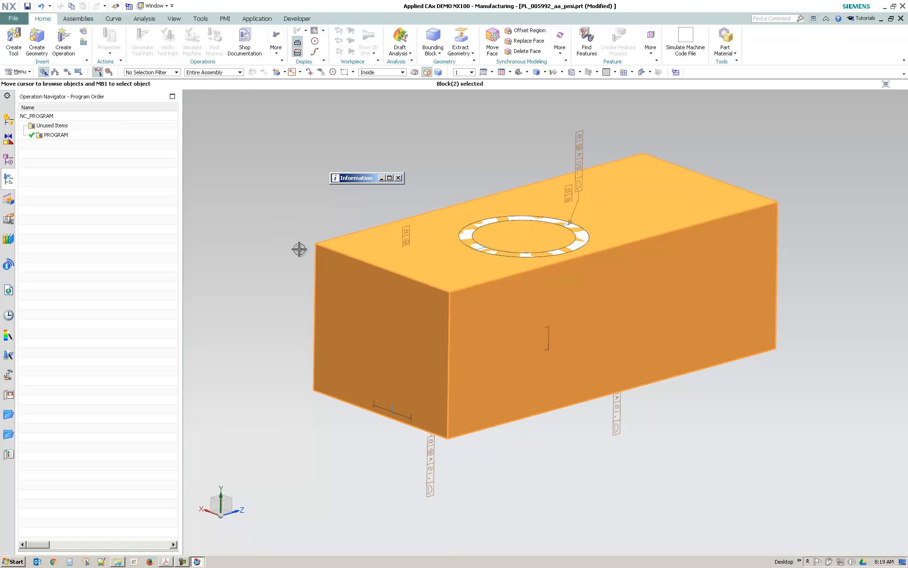
pyautogui.hotkey('ctrl', 'j')
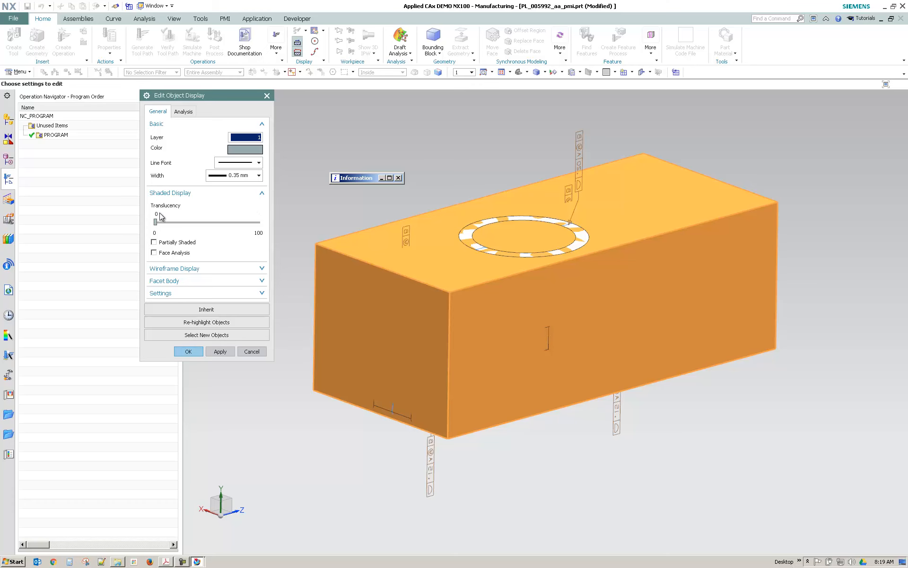
pyautogui.moveTo(158, 225); pyautogui.dragTo(213, 224)
pyautogui.click(188, 351)
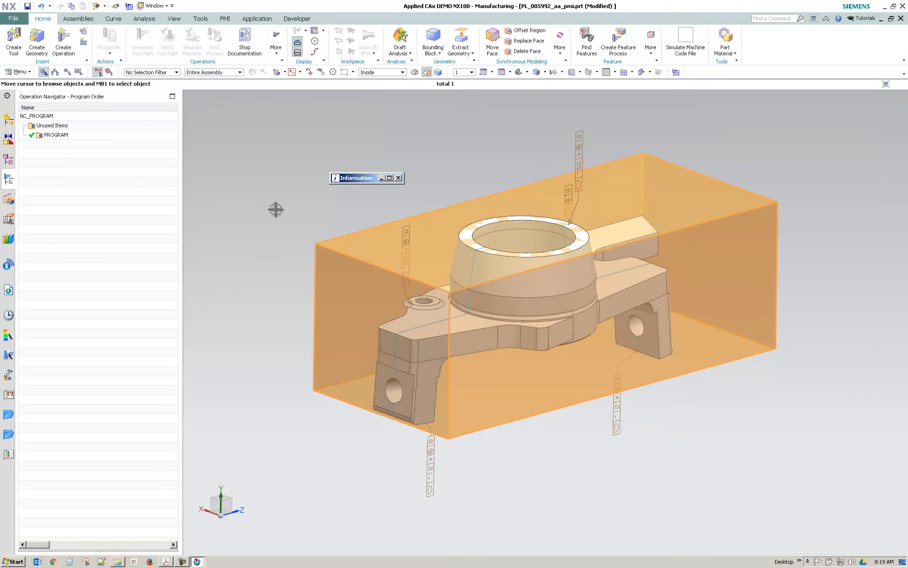
pyautogui.press('Escape')
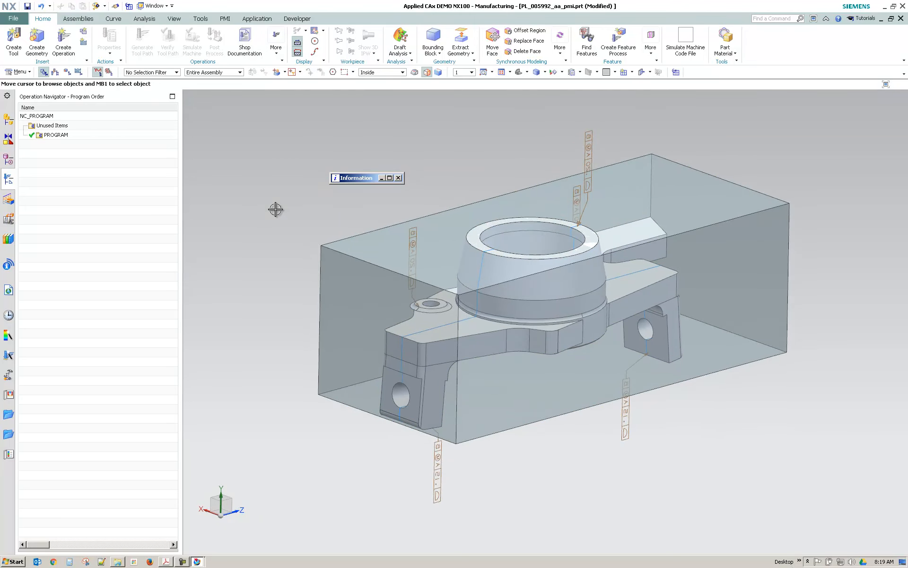
pyautogui.moveTo(276, 209); pyautogui.dragTo(367, 361, button='middle')
pyautogui.moveTo(598, 333); pyautogui.dragTo(609, 205, button='middle')
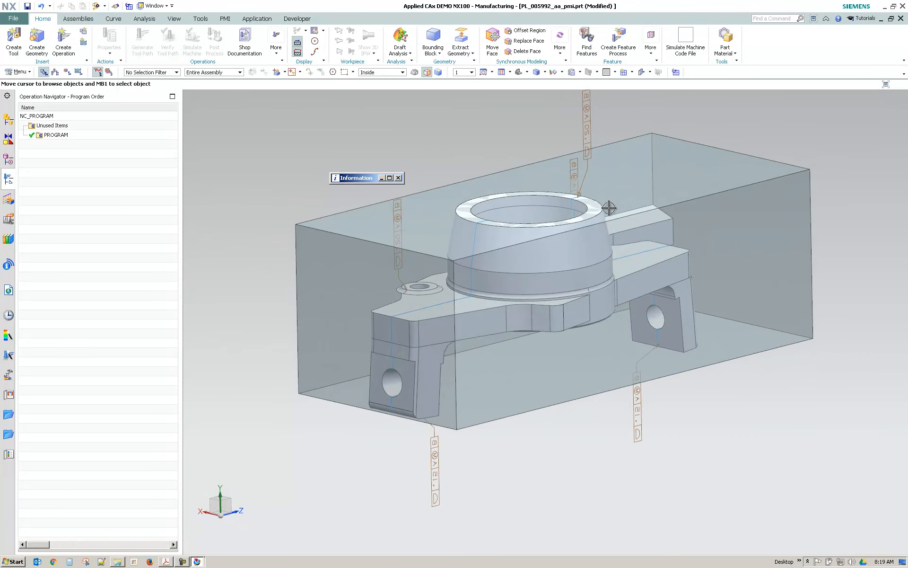
pyautogui.moveTo(447, 301); pyautogui.dragTo(542, 280, button='middle')
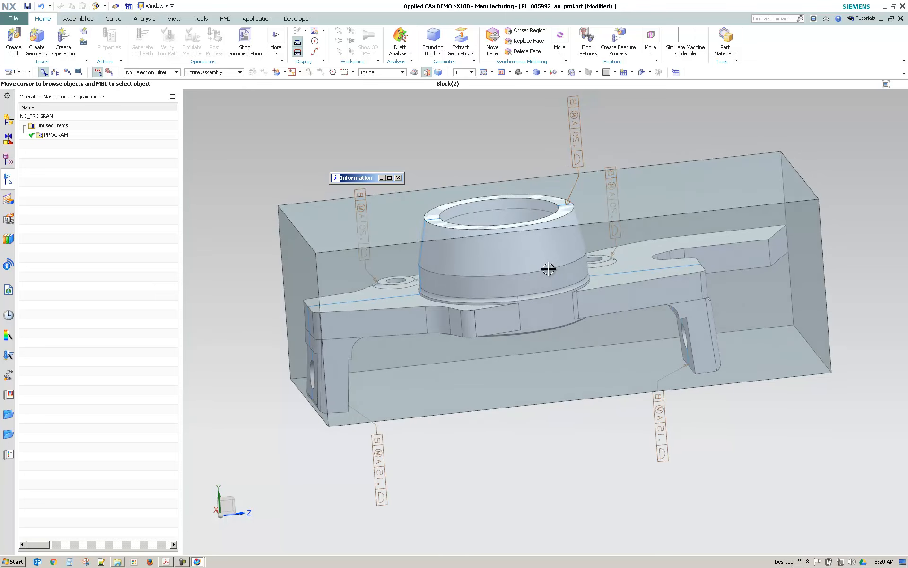
pyautogui.moveTo(549, 269); pyautogui.dragTo(496, 342, button='middle')
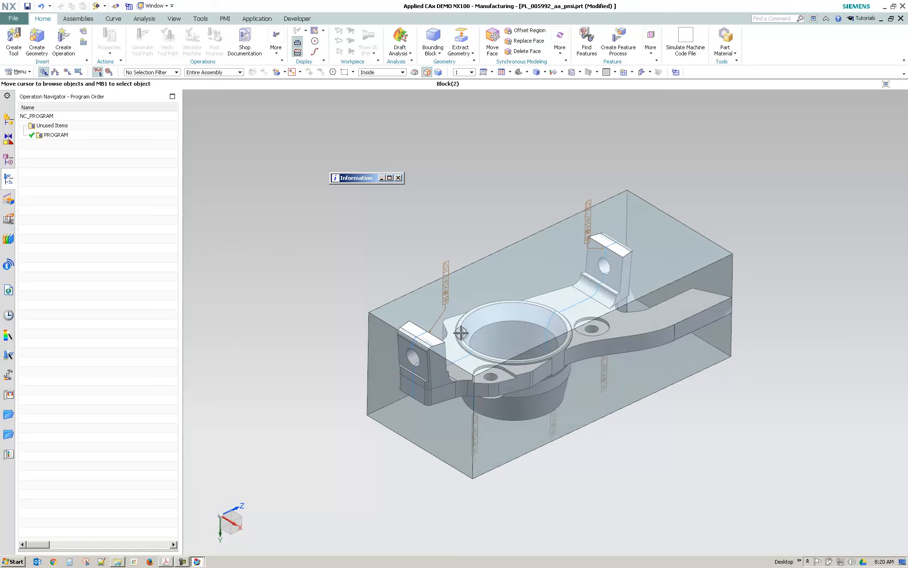
# Create the view layout LAY1 using the Isometric view
pyautogui.press('F8')
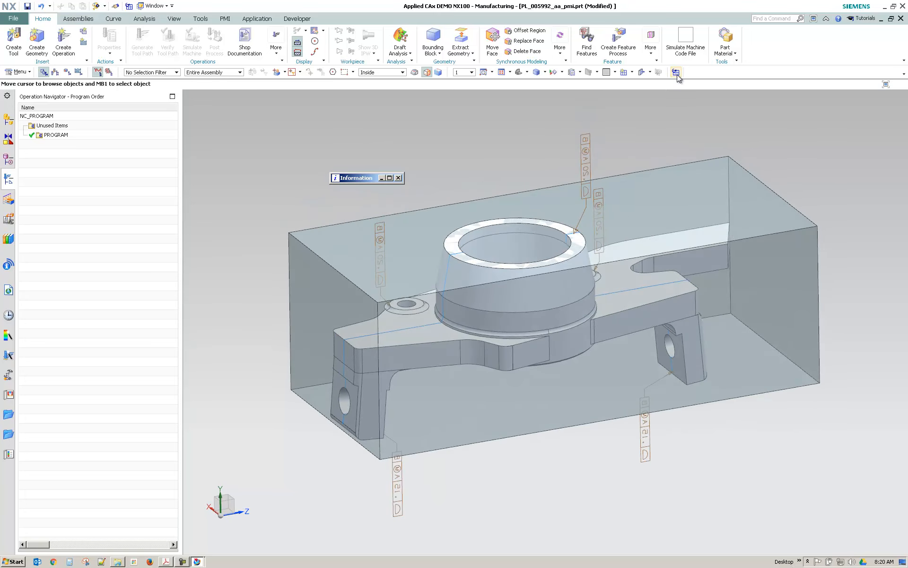
pyautogui.click(631, 73)
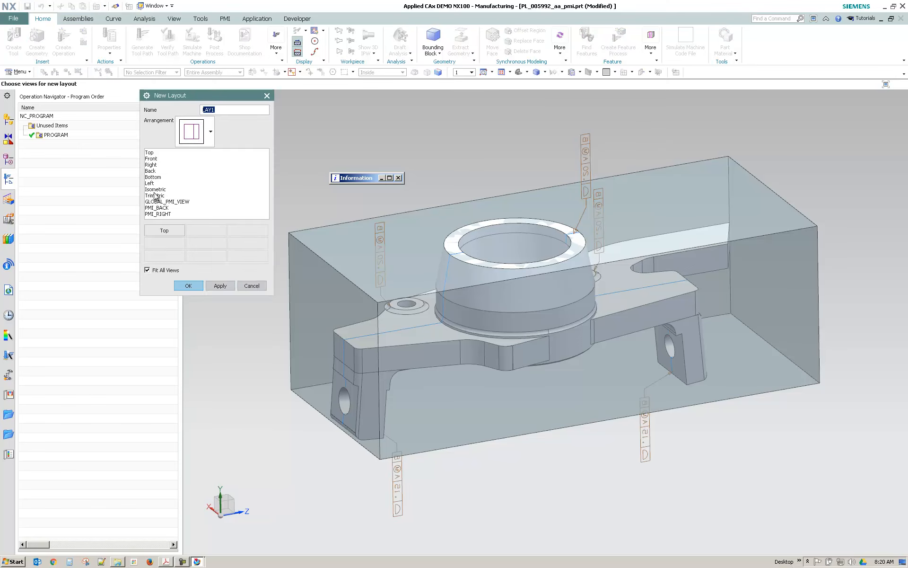
pyautogui.click(155, 190)
pyautogui.click(188, 285)
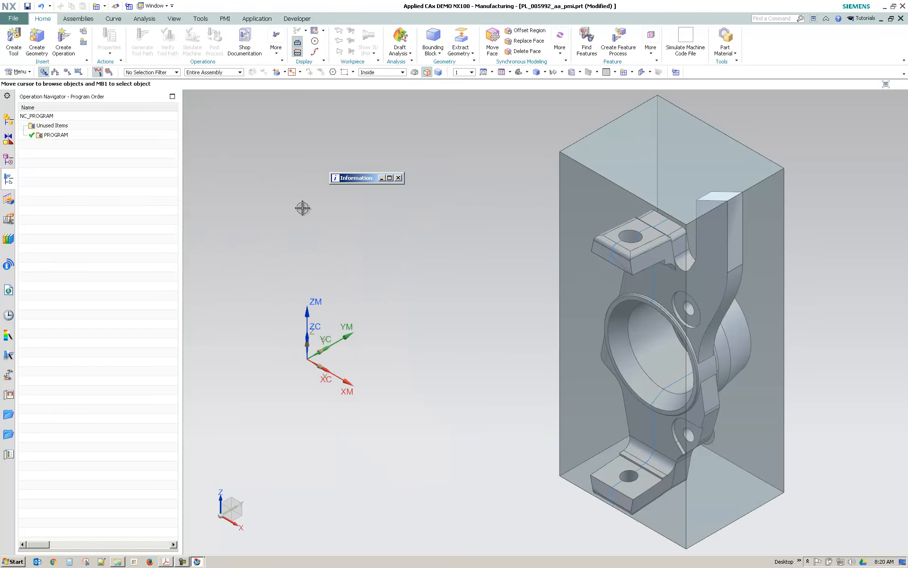
pyautogui.click(633, 72)
pyautogui.click(650, 72)
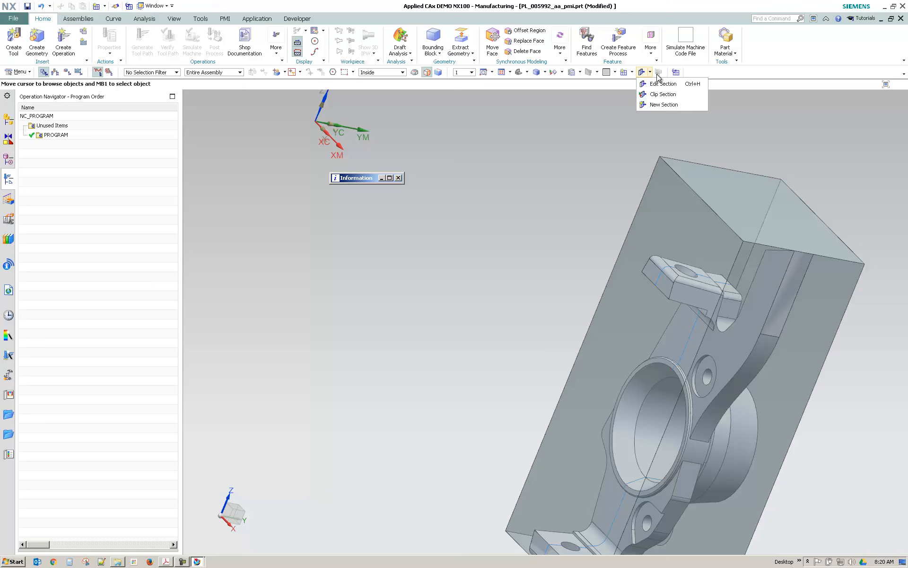
pyautogui.click(630, 74)
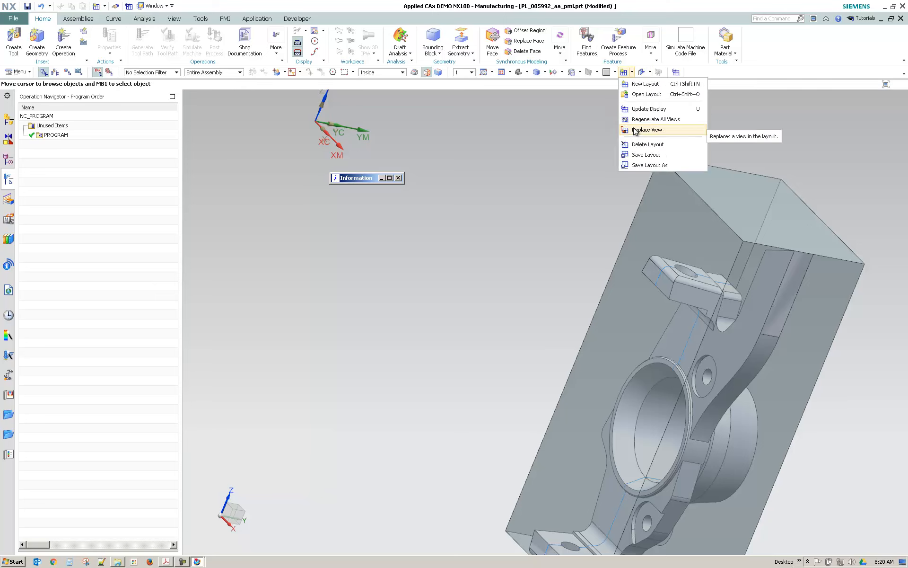
pyautogui.rightClick(470, 146)
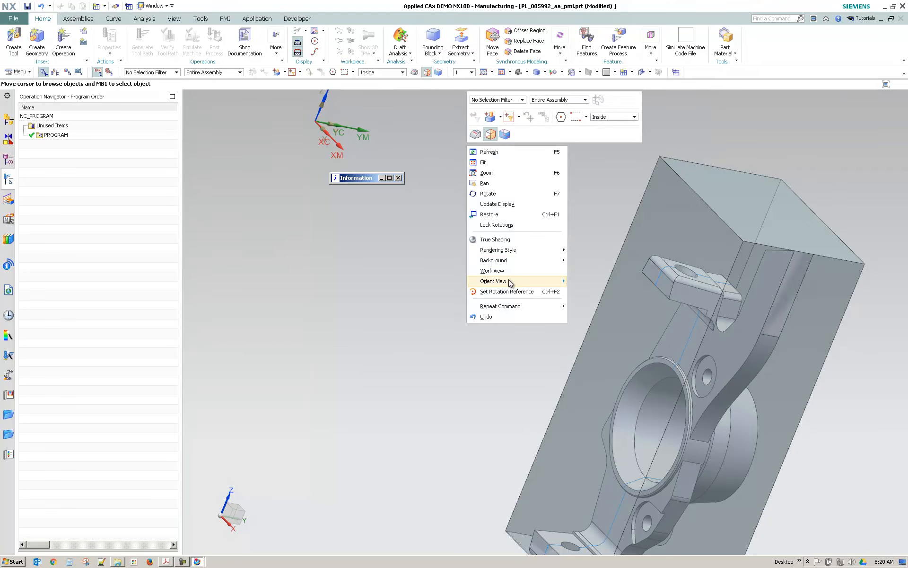
pyautogui.moveTo(510, 283)
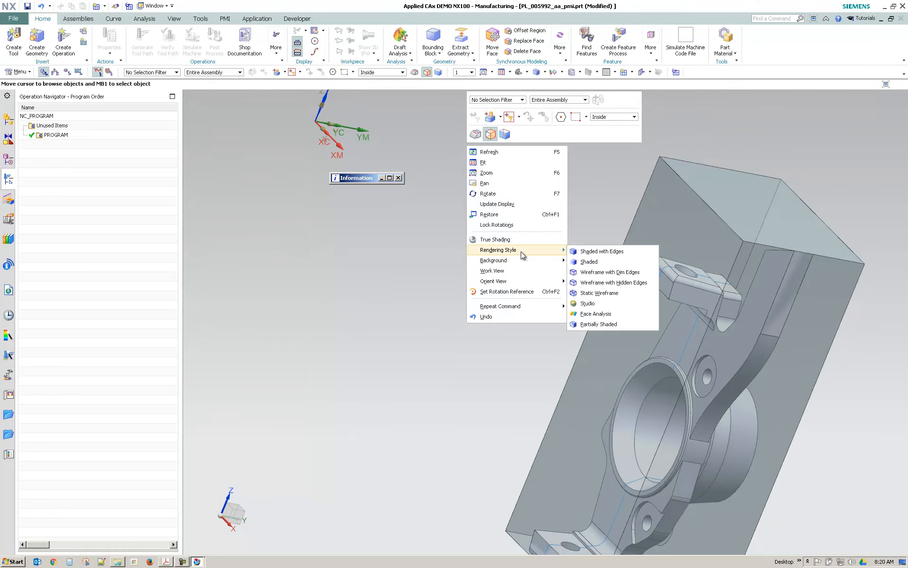
pyautogui.moveTo(523, 263)
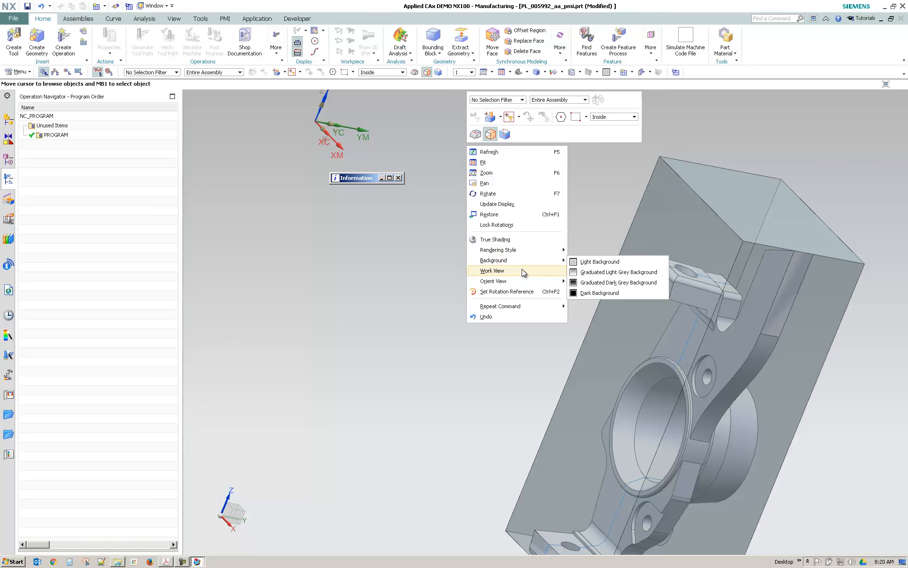
pyautogui.click(520, 271)
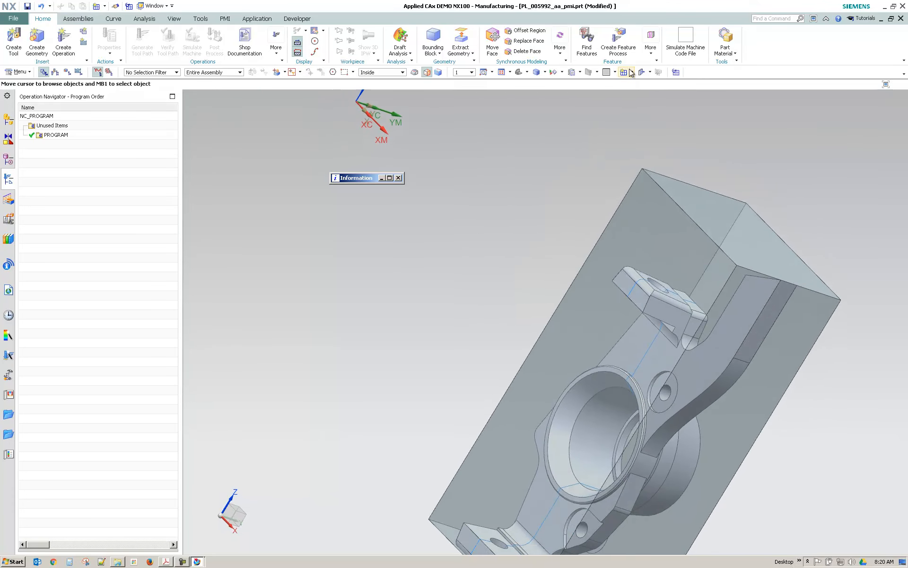
pyautogui.hotkey('ctrl', 'shift', 'n')
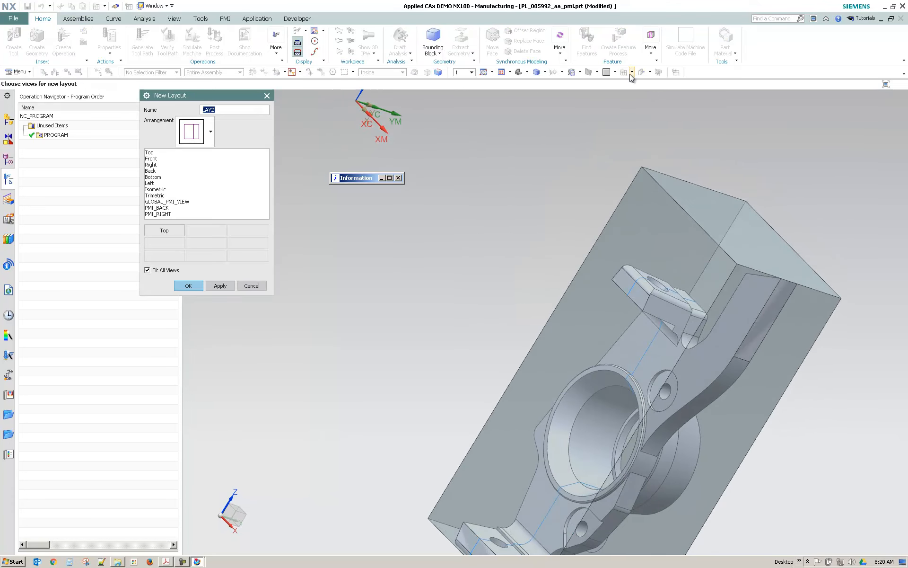
pyautogui.click(251, 286)
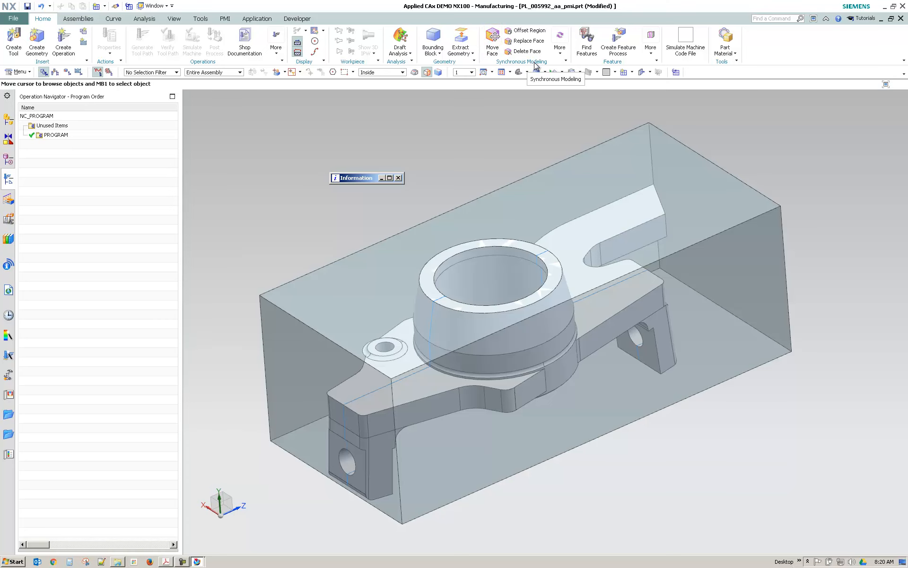
# Offset the bounding block's top face, above the round boss, outward by 0.03 in with Offset Region
pyautogui.click(525, 31)
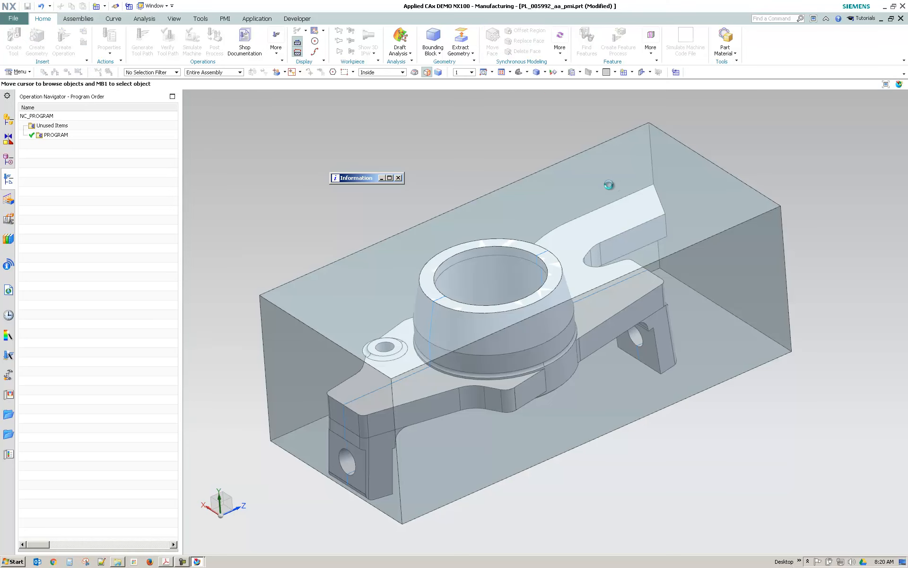
pyautogui.click(582, 193)
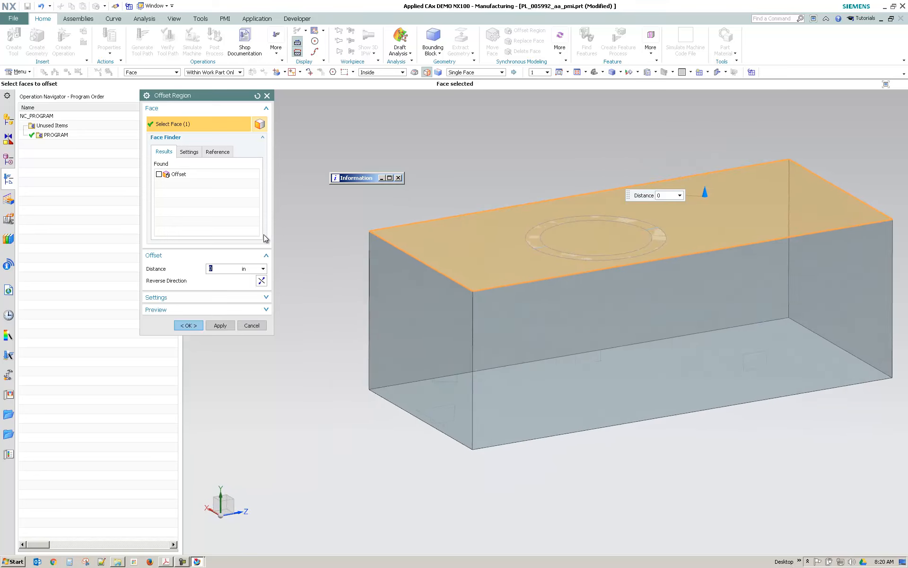
pyautogui.write('.03')
pyautogui.press('Return')
pyautogui.click(221, 326)
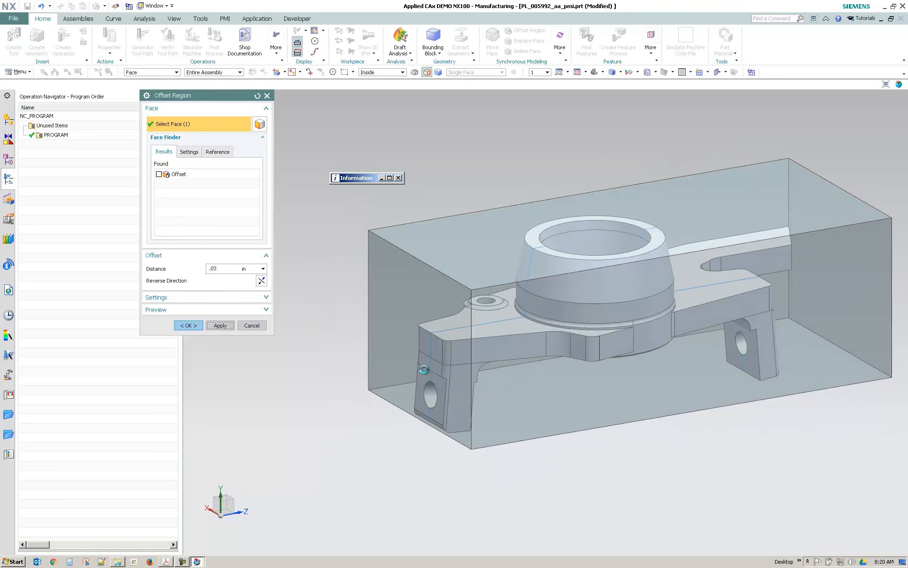
# Offset the four side faces of the bounding block outward by 0.0625 in
pyautogui.click(396, 304)
pyautogui.click(590, 369)
pyautogui.moveTo(847, 399); pyautogui.dragTo(707, 397, button='middle')
pyautogui.click(773, 325)
pyautogui.click(757, 270)
pyautogui.write('.0625')
pyautogui.press('Return')
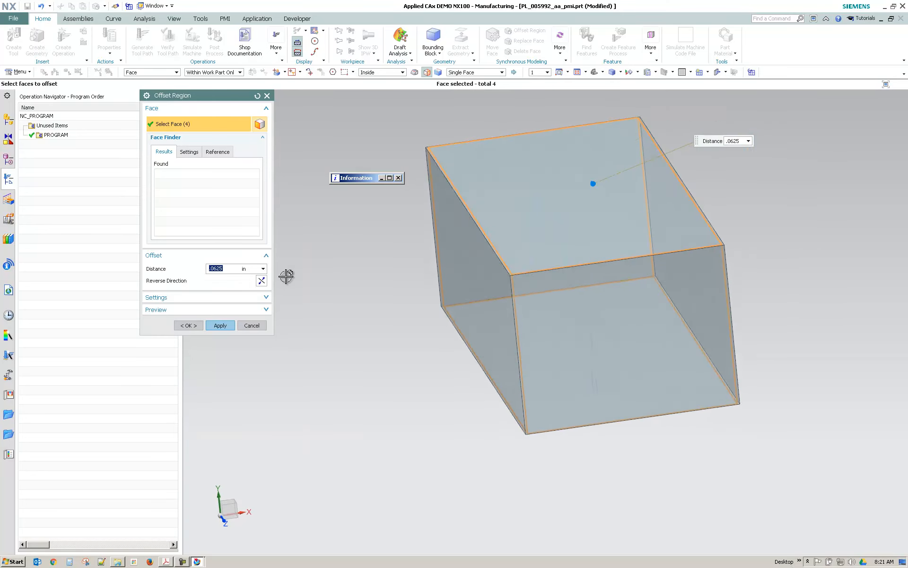
pyautogui.click(220, 325)
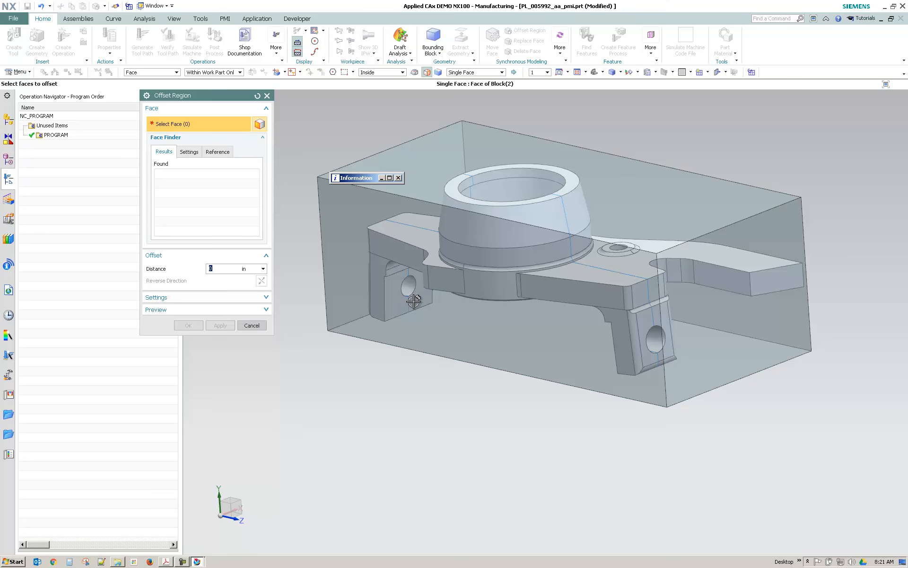
# Offset the bounding block's bottom face, below the bracket's two lugs, outward and finish Offset Region
pyautogui.moveTo(433, 390); pyautogui.dragTo(483, 386, button='middle')
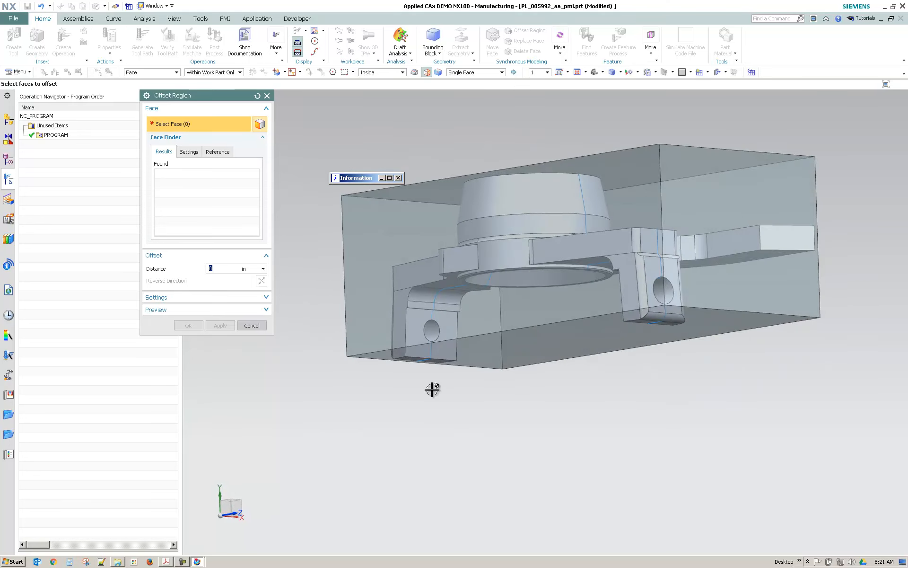
pyautogui.click(531, 350)
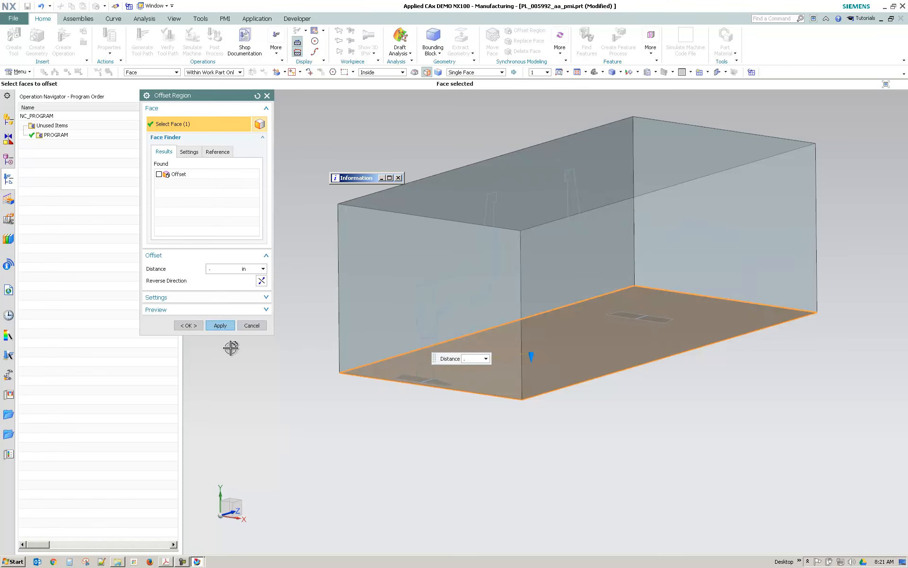
pyautogui.click(200, 327)
pyautogui.moveTo(208, 327); pyautogui.dragTo(266, 240, button='middle')
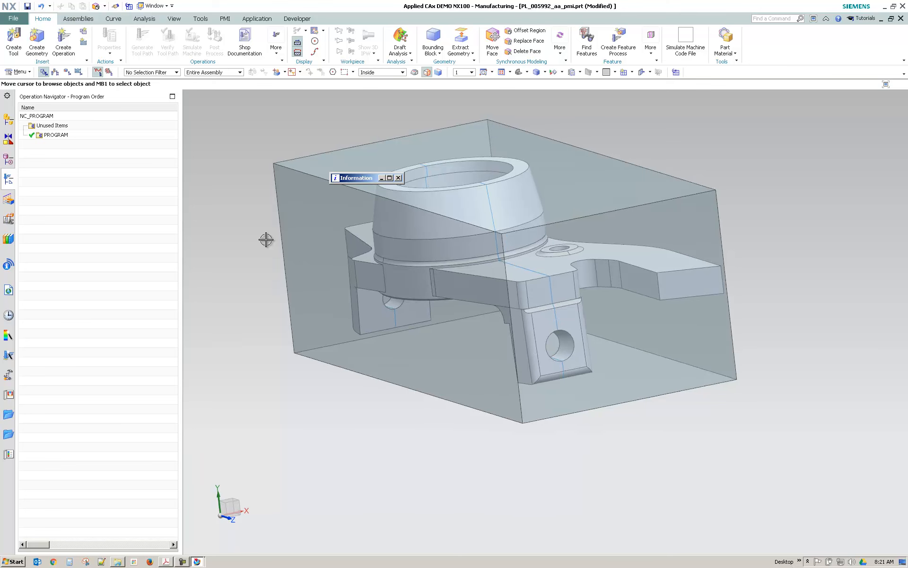
# Save the part and show its model history
pyautogui.hotkey('ctrl', 's')
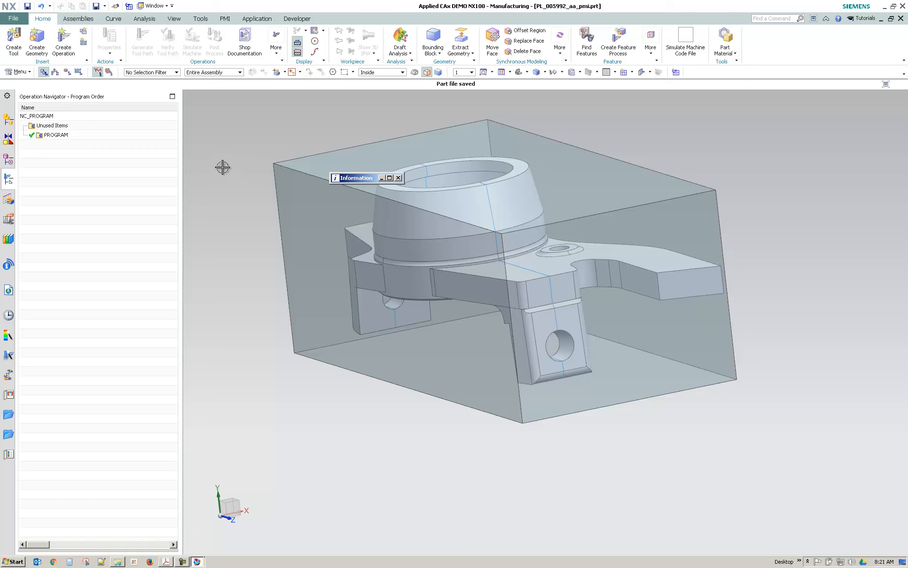
pyautogui.click(8, 120)
pyautogui.click(8, 160)
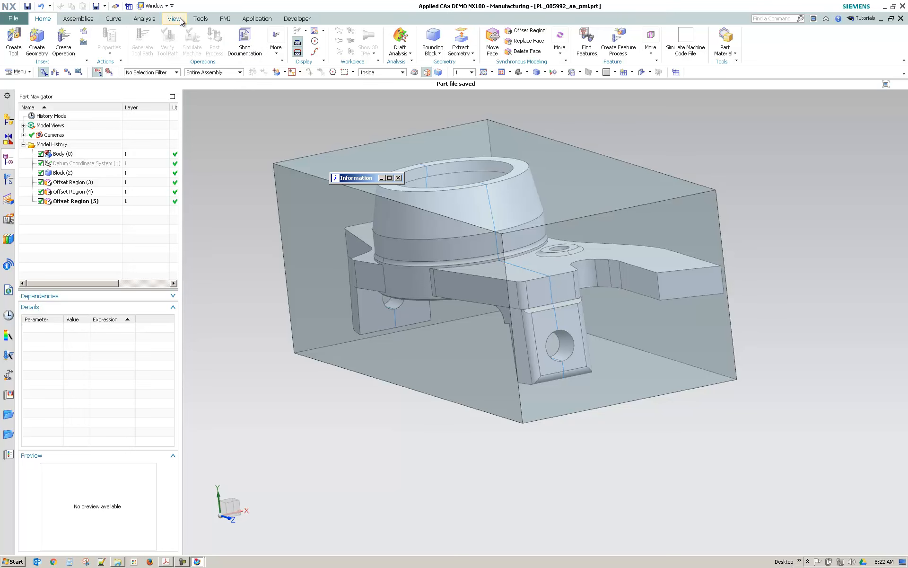
# Create the manufacturing setup file PL_005992_aa_pmi_setup_1.prt from the General Setup inch template, referencing PL_005992_aa_pmi, and close the Information window
pyautogui.click(10, 19)
pyautogui.click(21, 33)
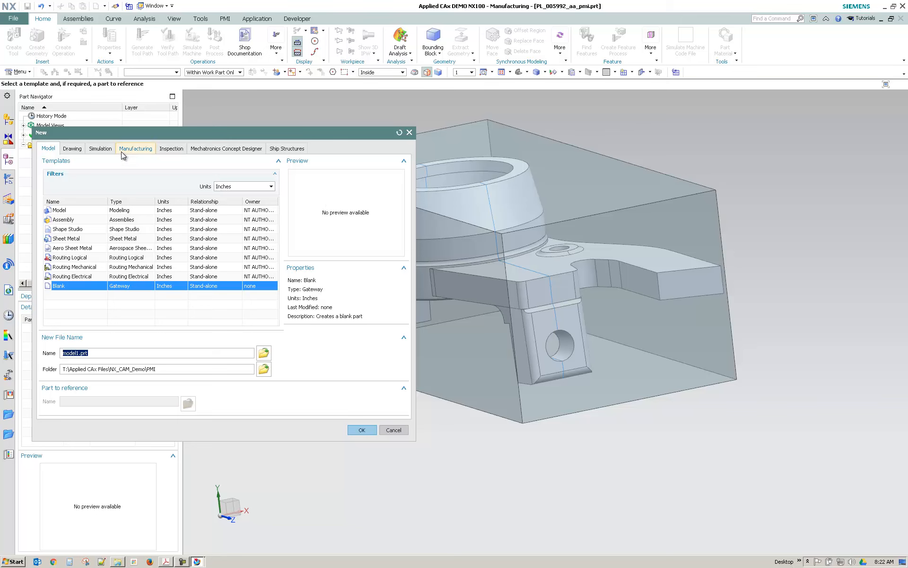
pyautogui.click(128, 152)
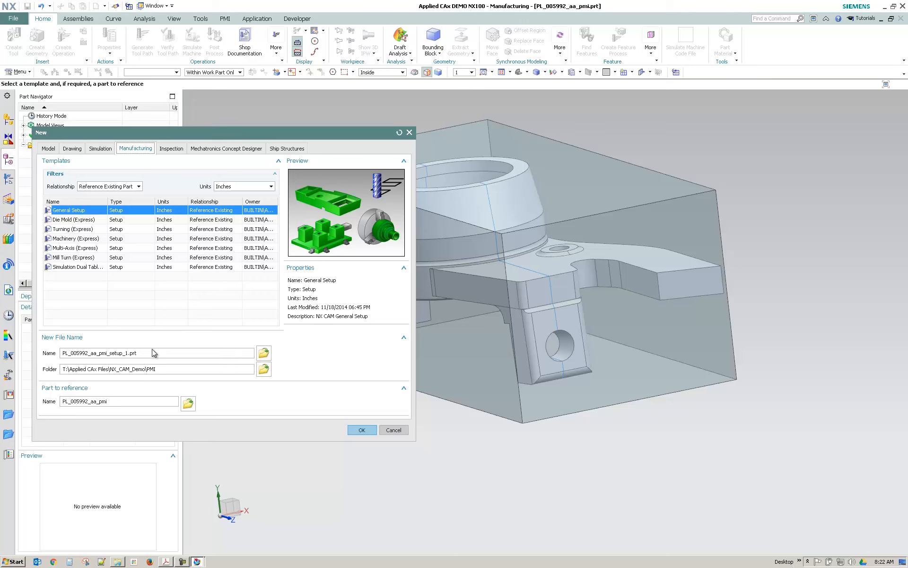
pyautogui.moveTo(151, 354); pyautogui.dragTo(110, 368)
pyautogui.click(361, 430)
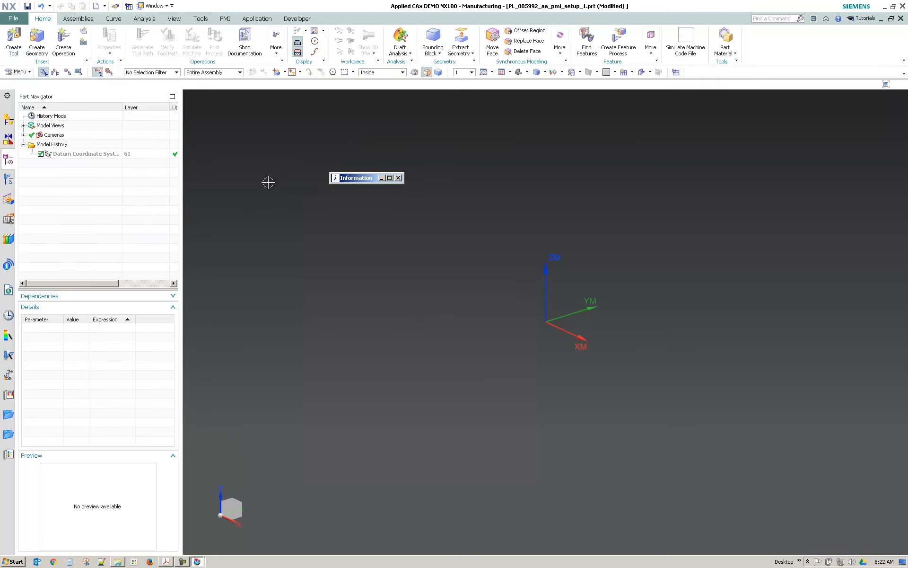
pyautogui.click(398, 178)
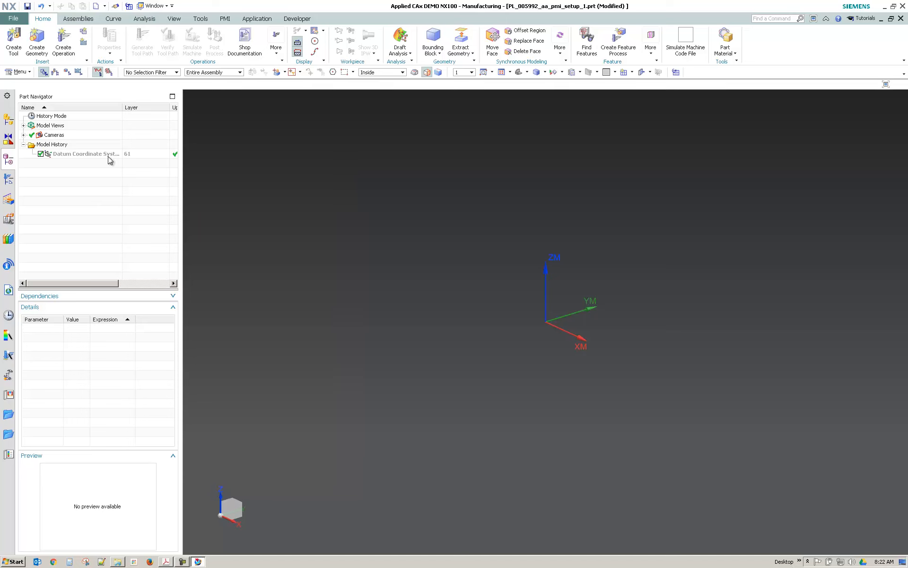
# Show the setup's assembly structure and examine where the bracket and stock sit relative to the machine coordinate system
pyautogui.click(10, 118)
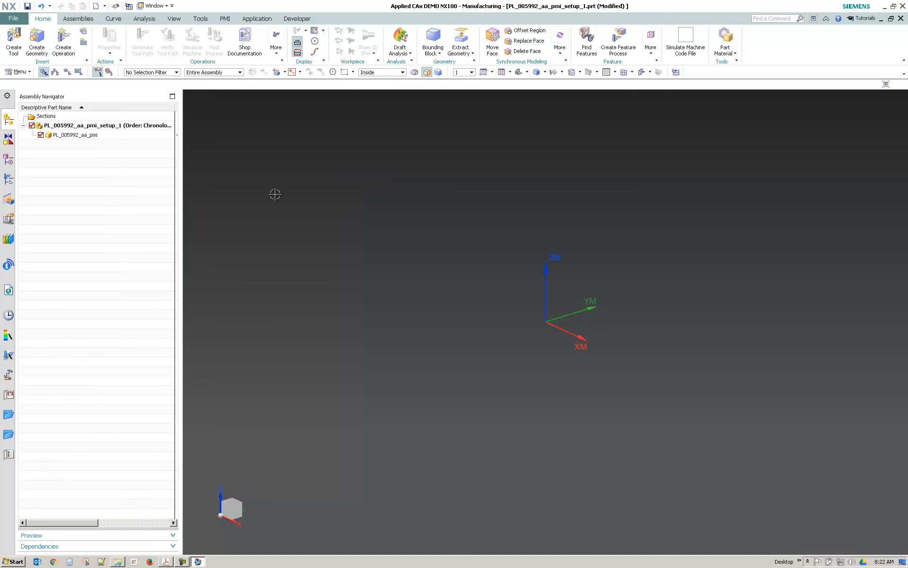
pyautogui.hotkey('ctrl', 'f')
pyautogui.moveTo(275, 194); pyautogui.dragTo(424, 296, button='middle')
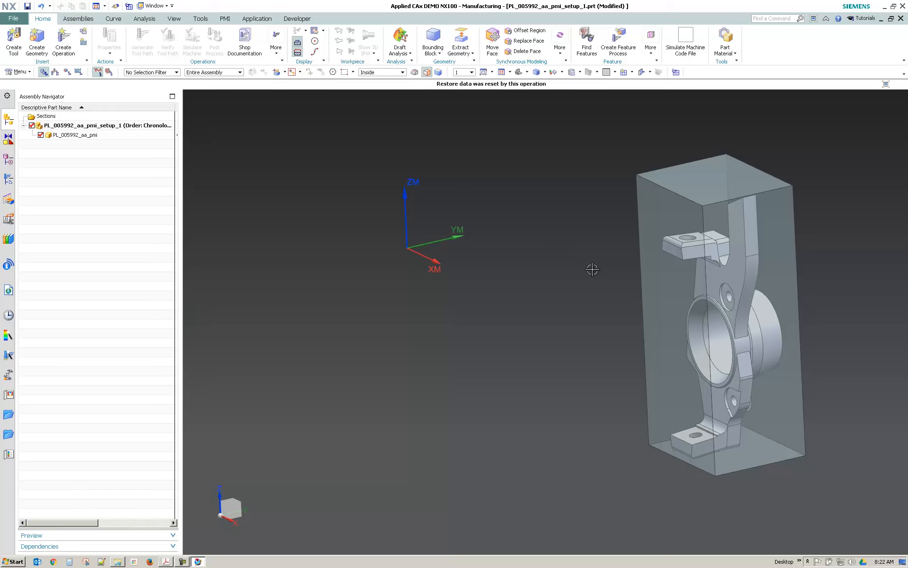
pyautogui.moveTo(583, 263); pyautogui.dragTo(434, 249, button='middle')
pyautogui.scroll(-1, 563, 259)
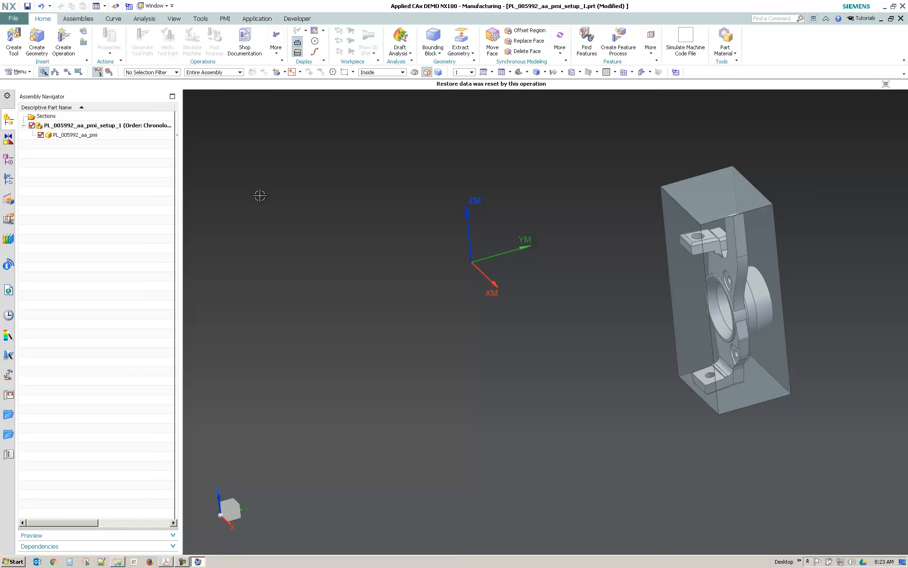
pyautogui.moveTo(367, 189); pyautogui.dragTo(398, 182, button='middle')
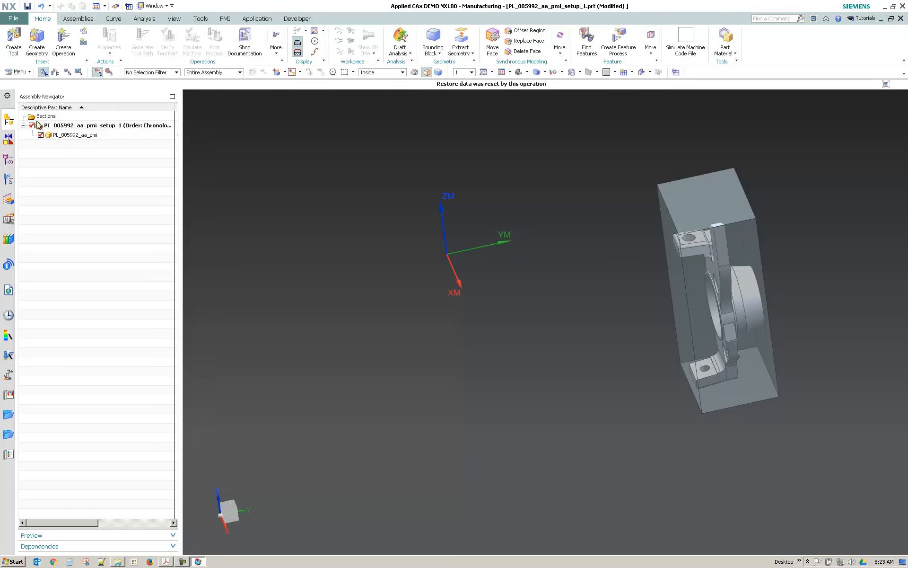
pyautogui.rightClick(72, 135)
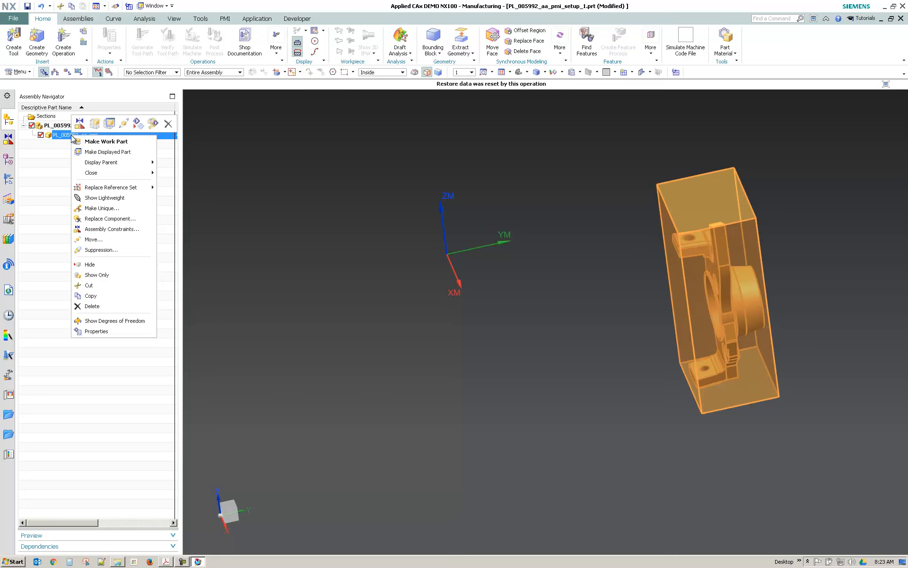
pyautogui.click(96, 242)
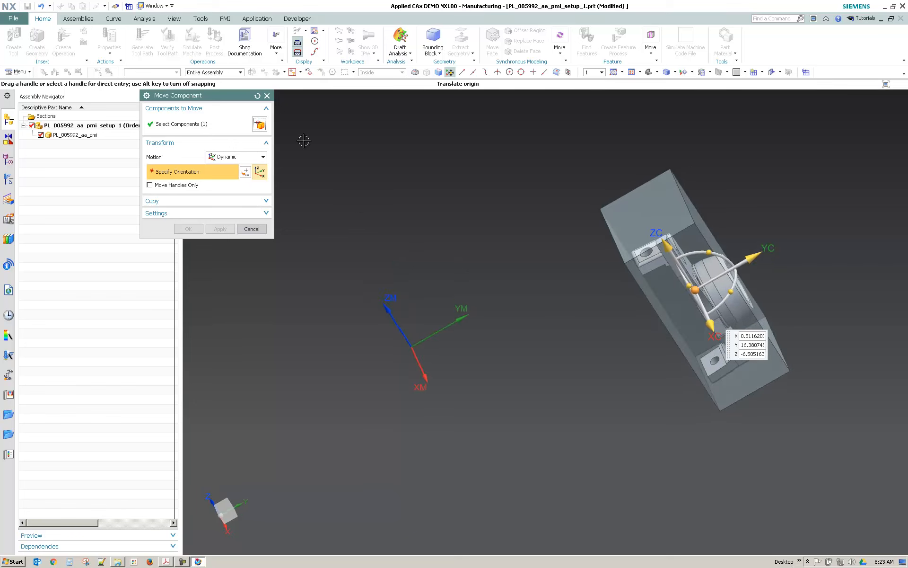
pyautogui.click(255, 20)
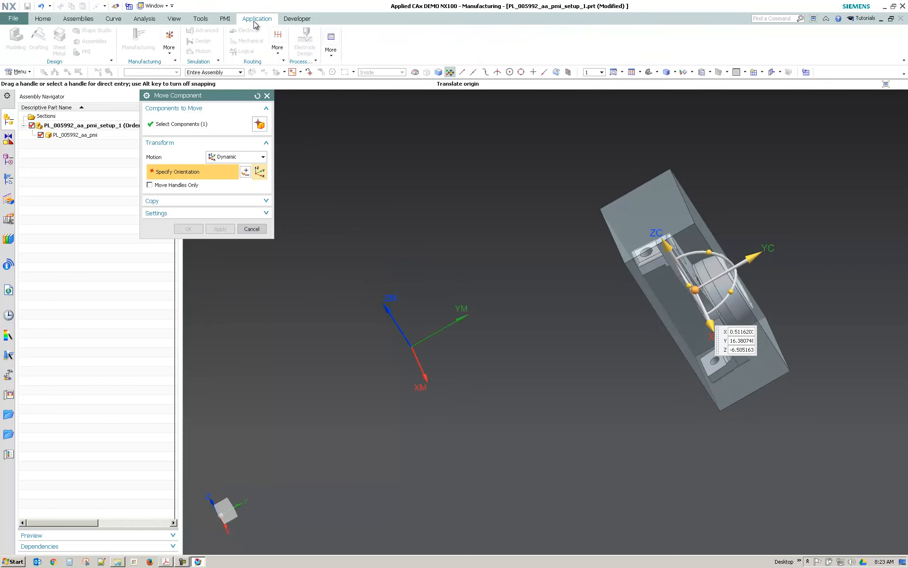
pyautogui.click(251, 229)
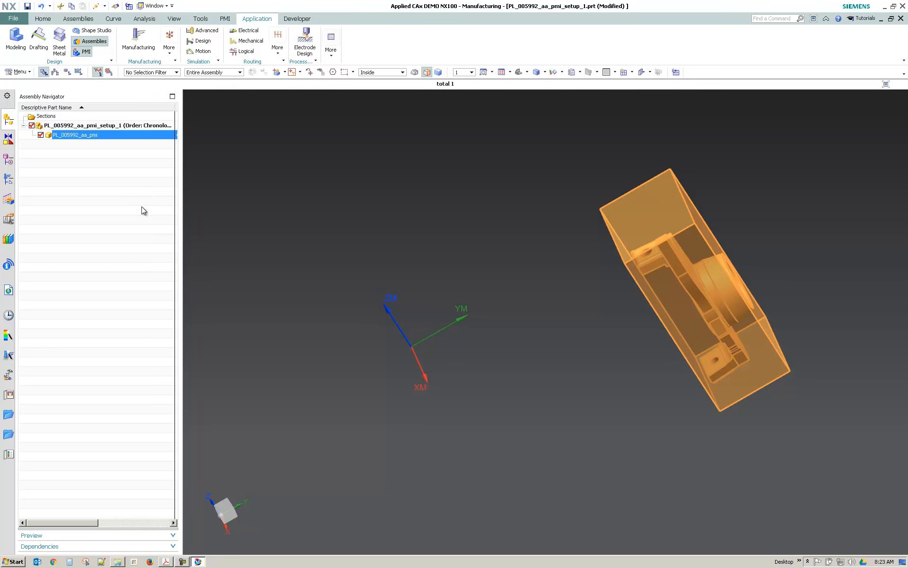
pyautogui.click(71, 194)
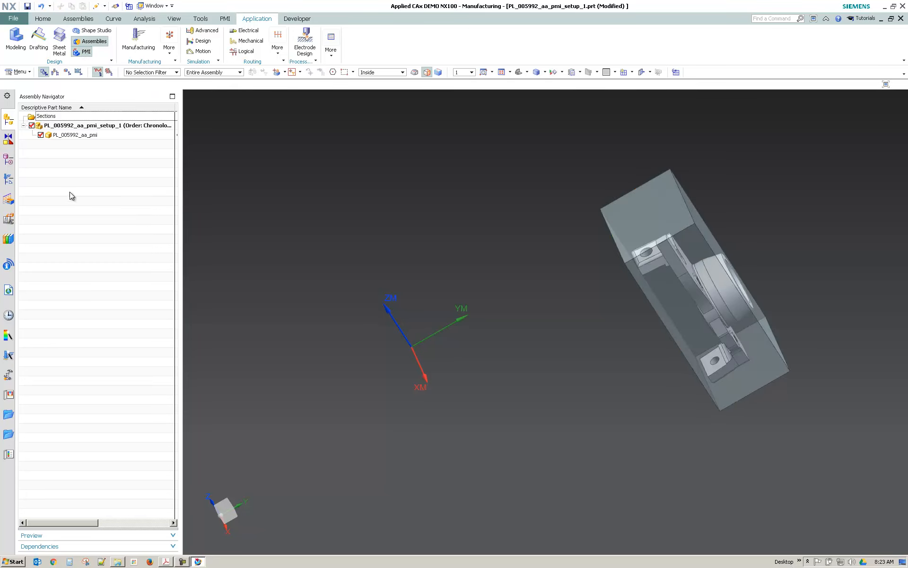
# Start moving the PL_005992_aa_pmi component with Dynamic motion and enable Move Handles Only
pyautogui.rightClick(75, 134)
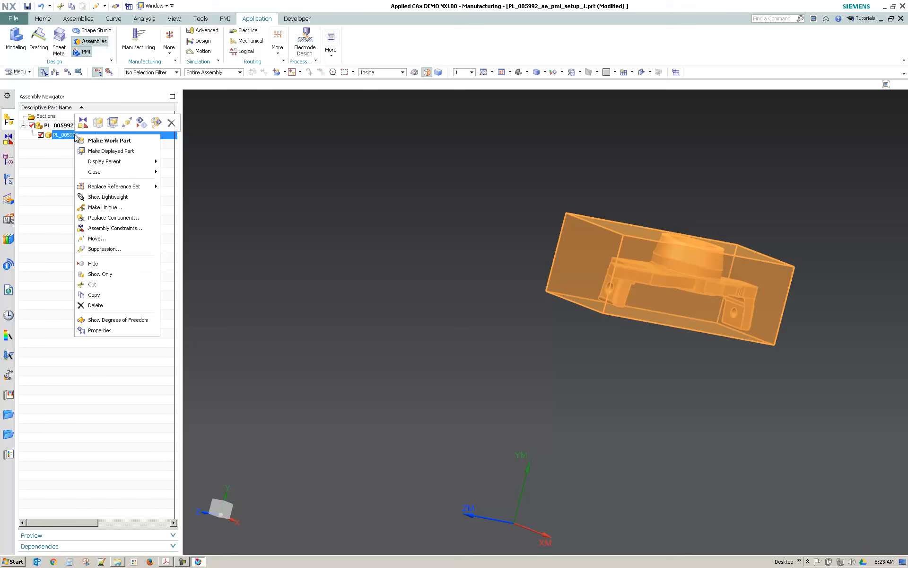
pyautogui.click(97, 239)
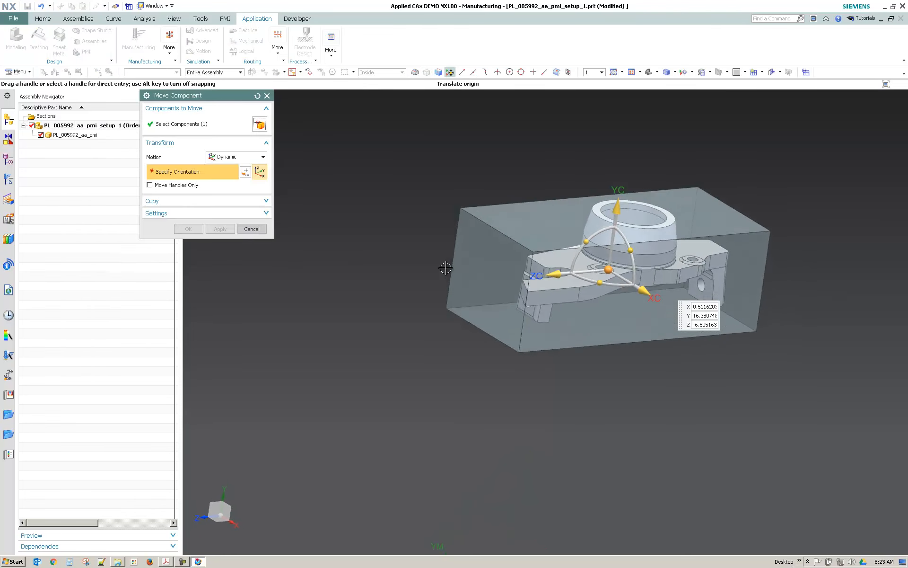
pyautogui.moveTo(445, 269); pyautogui.dragTo(389, 249, button='middle')
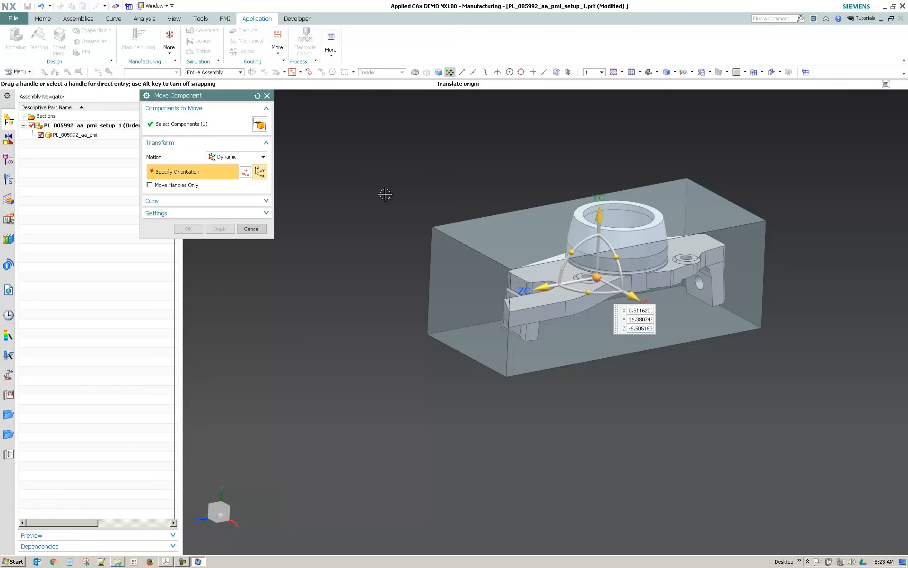
pyautogui.hotkey('ctrl', 'alt', 'r')
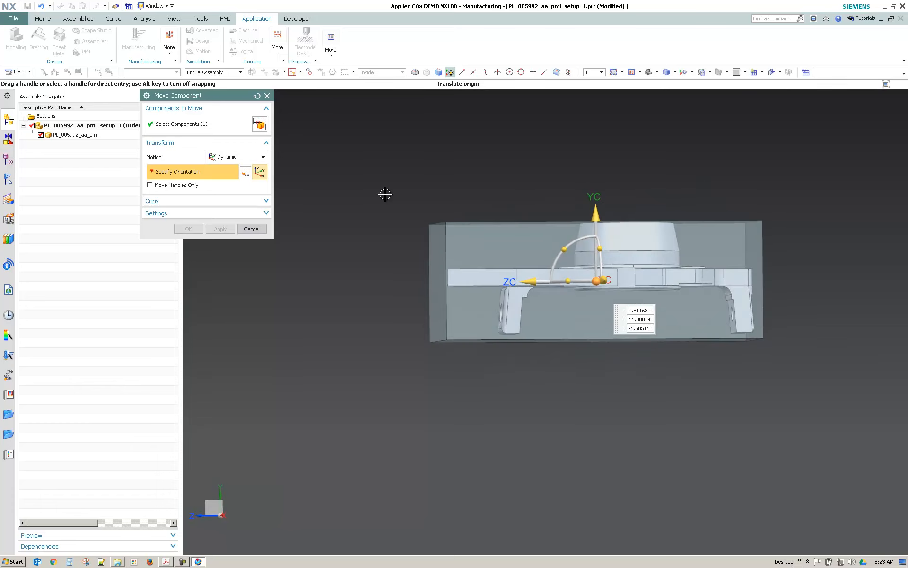
pyautogui.moveTo(423, 215); pyautogui.dragTo(600, 204, button='middle')
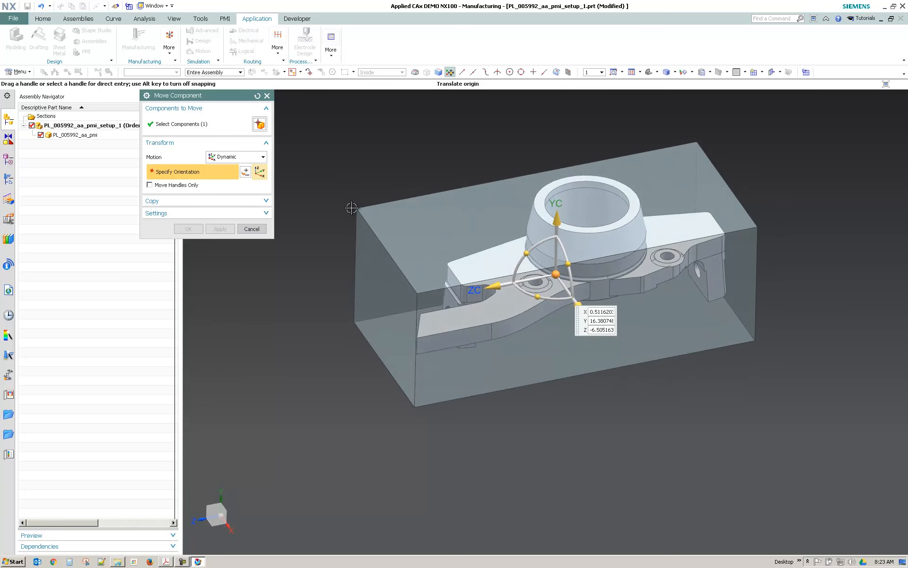
pyautogui.moveTo(351, 207); pyautogui.dragTo(352, 177, button='middle')
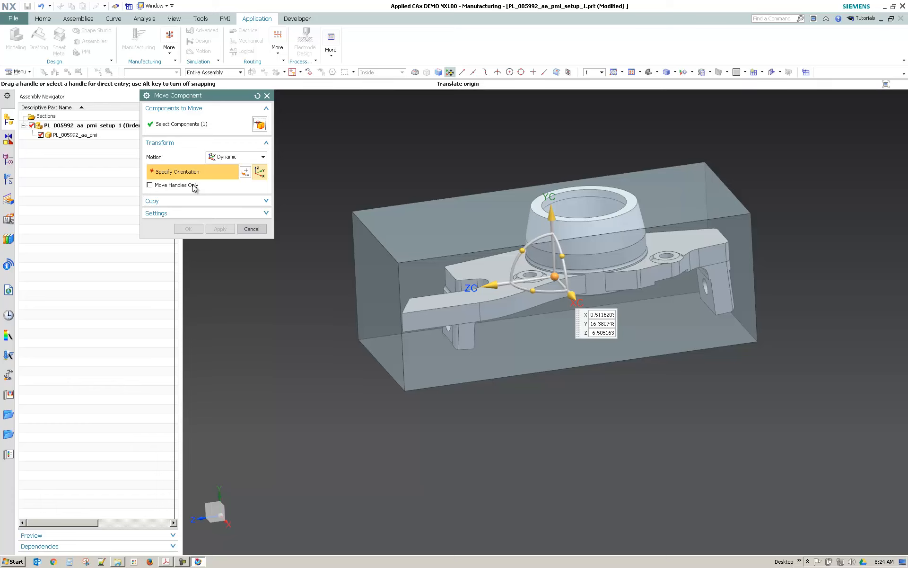
pyautogui.click(149, 185)
pyautogui.moveTo(438, 300); pyautogui.dragTo(446, 318, button='middle')
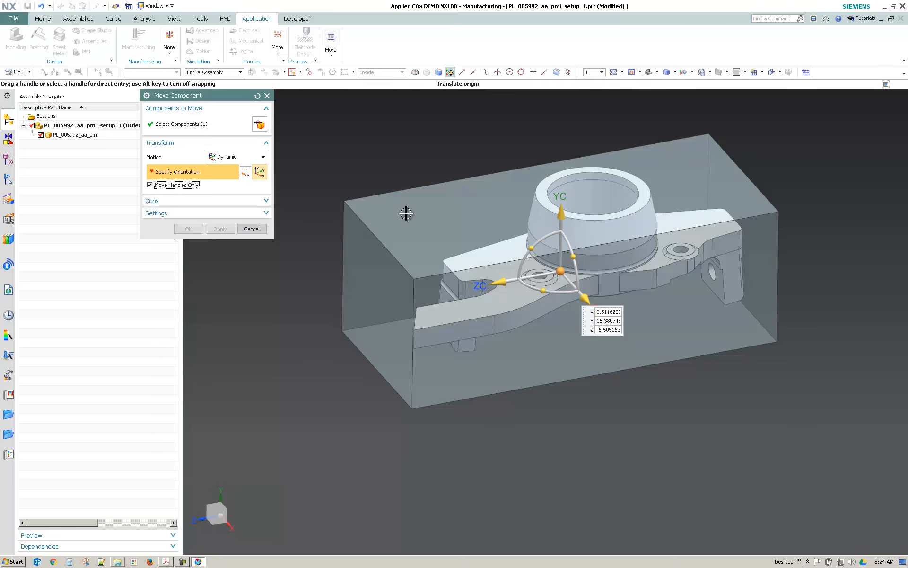
pyautogui.moveTo(406, 214); pyautogui.dragTo(406, 214, button='middle')
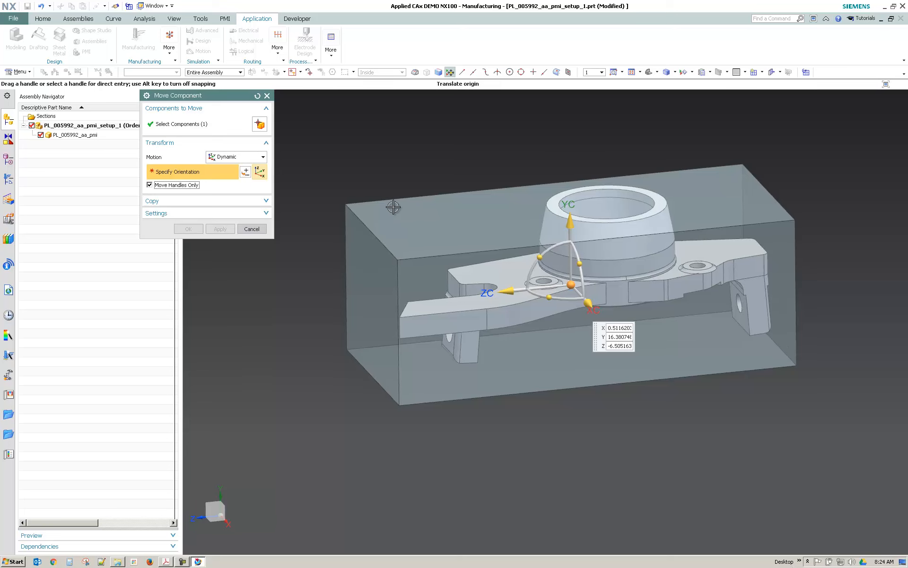
# Place the handle origin at 50% between the midpoints of the stock block's two short top edges
pyautogui.click(247, 173)
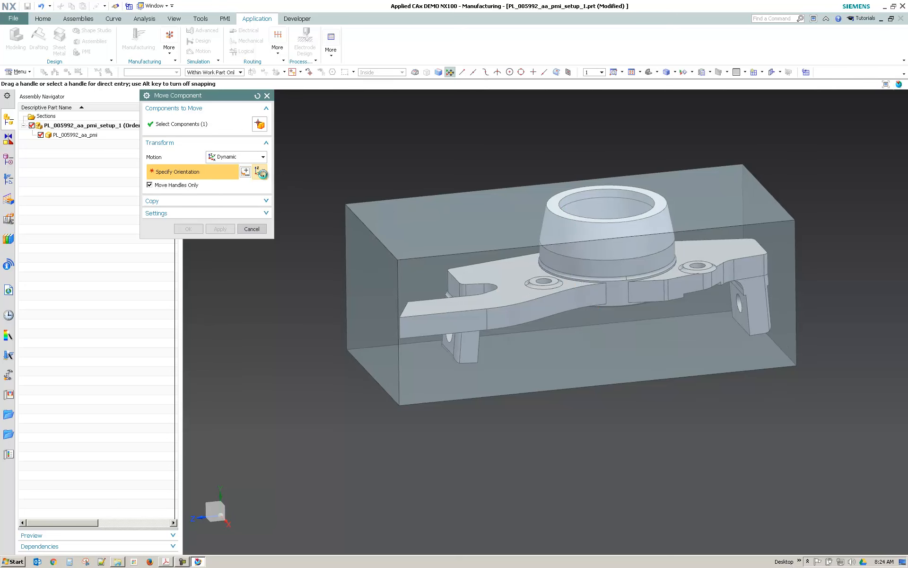
pyautogui.moveTo(370, 176); pyautogui.dragTo(371, 176, button='middle')
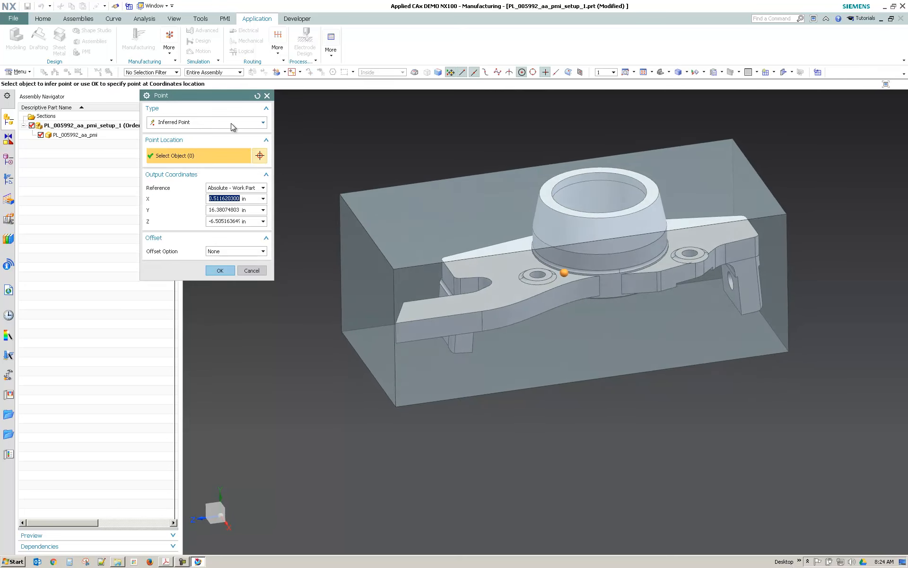
pyautogui.click(231, 123)
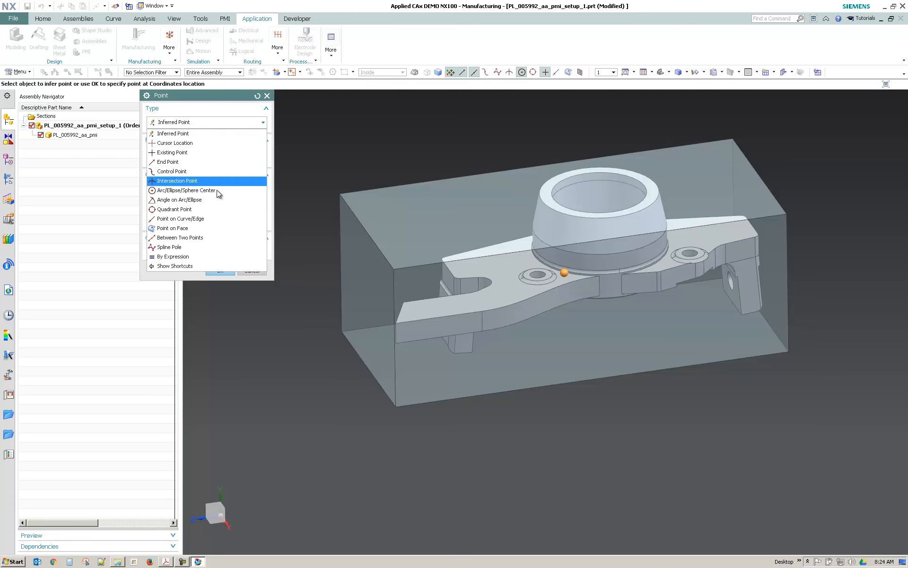
pyautogui.click(211, 238)
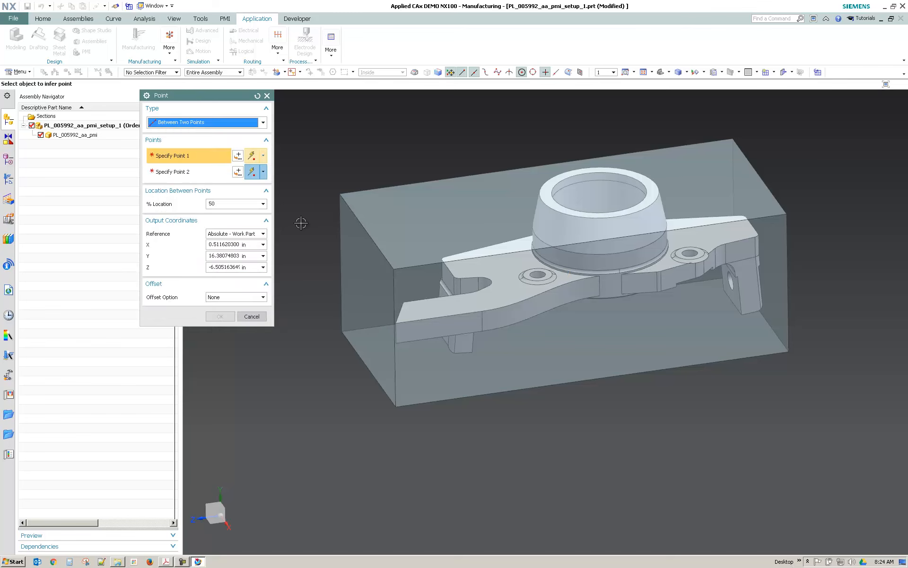
pyautogui.click(369, 231)
pyautogui.moveTo(302, 216); pyautogui.dragTo(348, 232, button='middle')
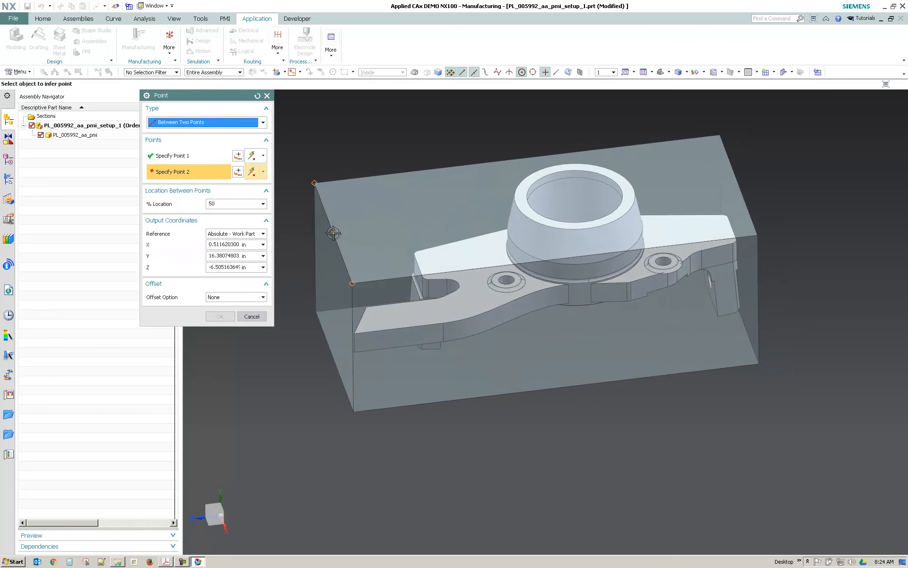
pyautogui.click(739, 184)
pyautogui.moveTo(317, 298); pyautogui.dragTo(331, 286, button='middle')
pyautogui.click(222, 318)
pyautogui.moveTo(361, 199); pyautogui.dragTo(487, 187, button='middle')
pyautogui.scroll(1, 339, 268)
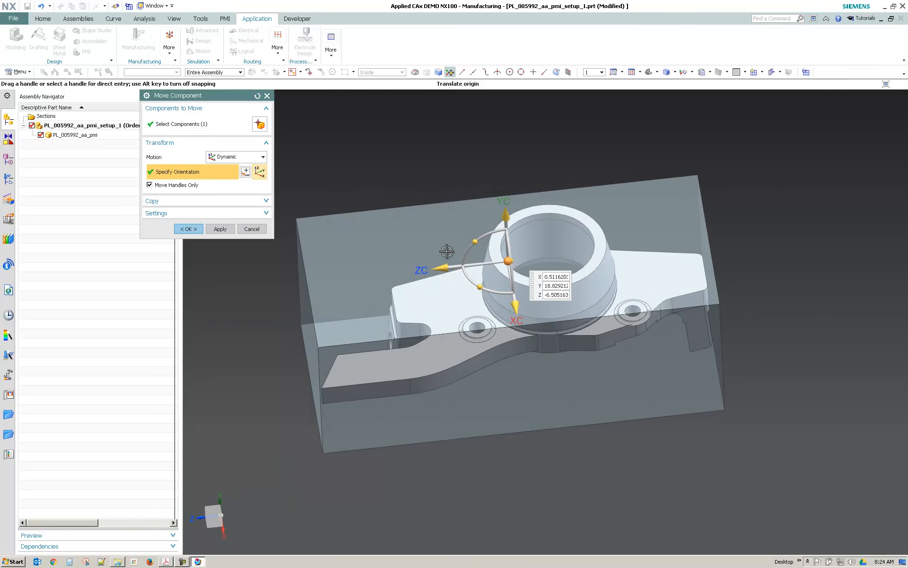
# Align the handle's ZC axis with the normal of the stock block's top face
pyautogui.moveTo(446, 251); pyautogui.dragTo(519, 272, button='middle')
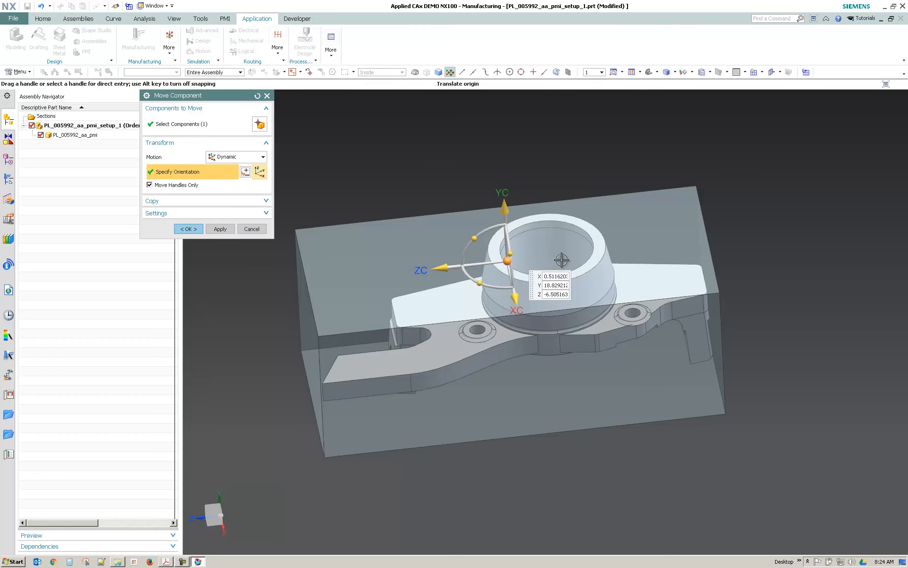
pyautogui.moveTo(438, 293); pyautogui.dragTo(438, 292, button='middle')
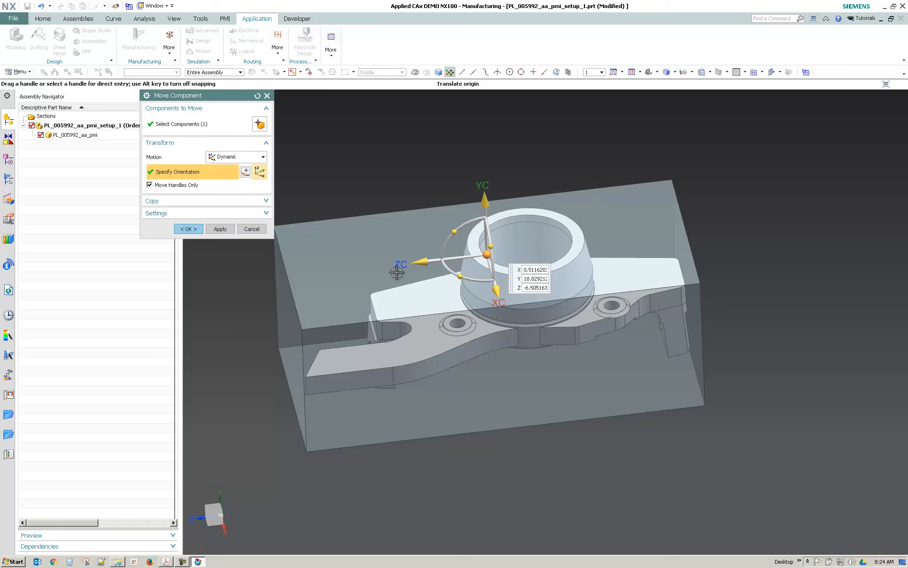
pyautogui.moveTo(449, 261); pyautogui.dragTo(445, 262, button='middle')
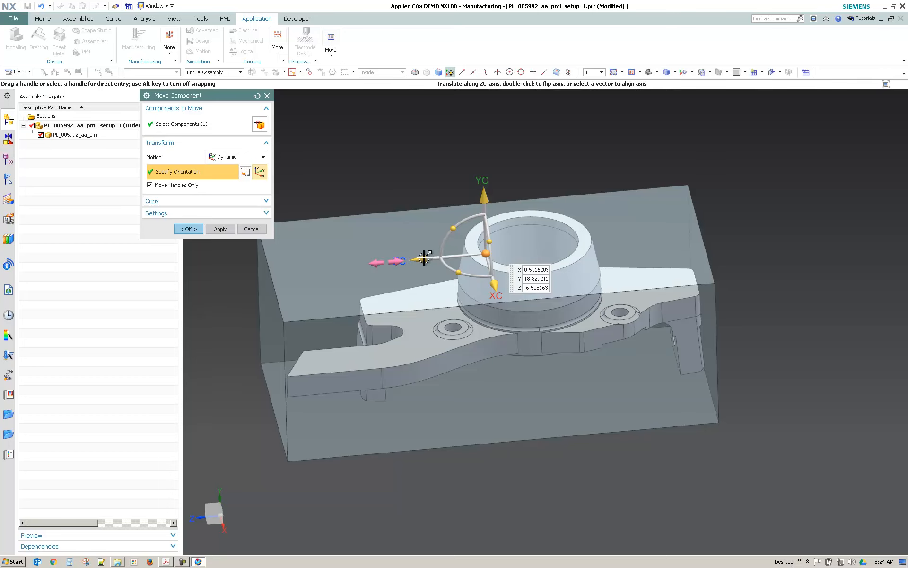
pyautogui.click(424, 258)
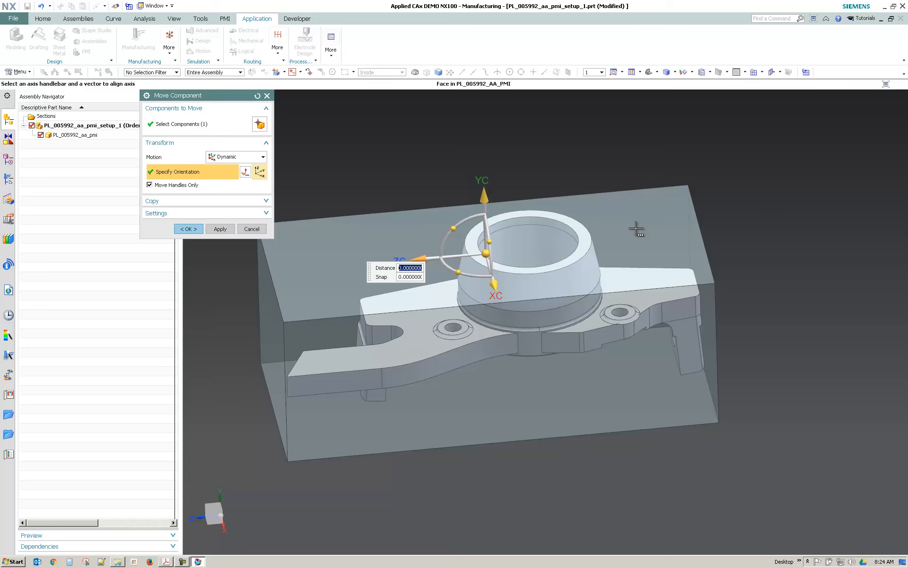
pyautogui.click(636, 229)
pyautogui.click(682, 235)
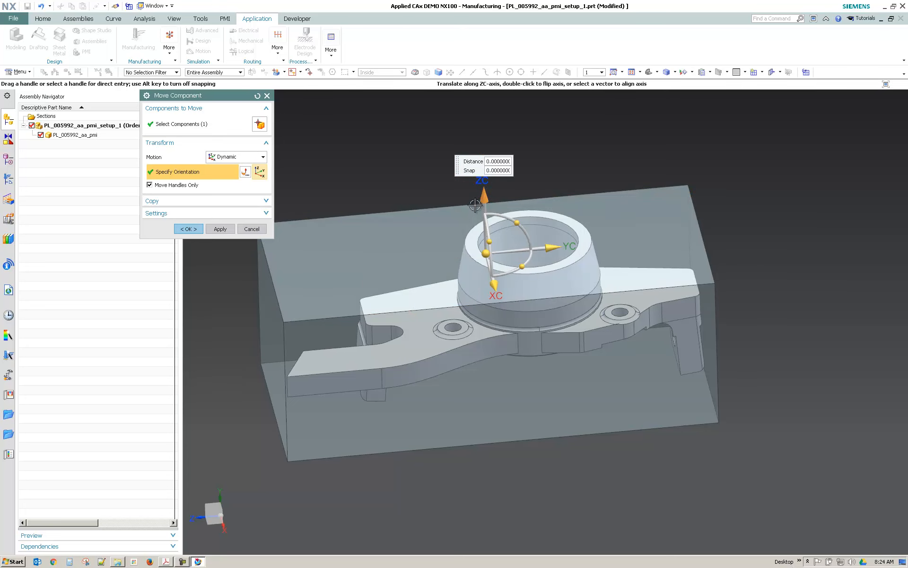
# Rotate the handles 90 degrees about ZC so that XC runs along the block's length
pyautogui.moveTo(631, 231); pyautogui.dragTo(517, 301, button='middle')
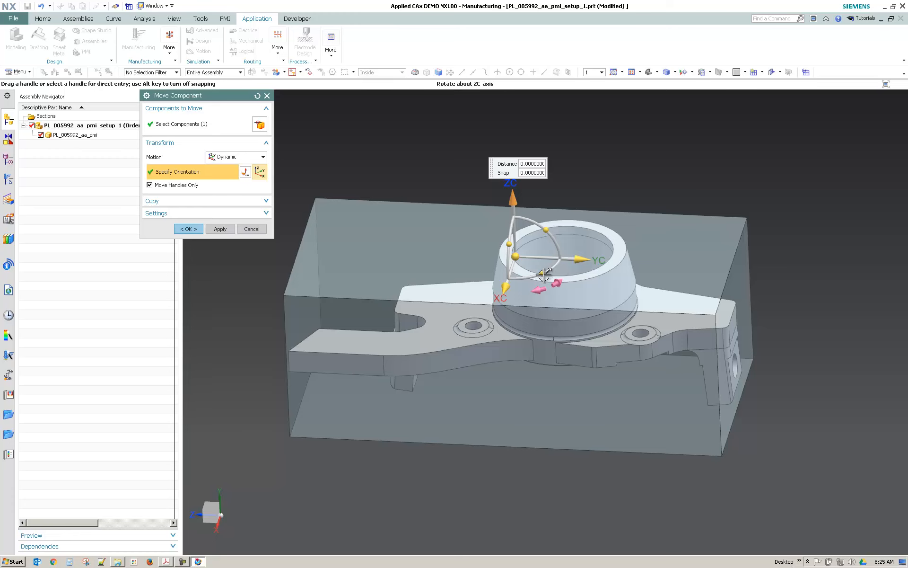
pyautogui.click(542, 274)
pyautogui.moveTo(613, 300); pyautogui.dragTo(675, 307, button='middle')
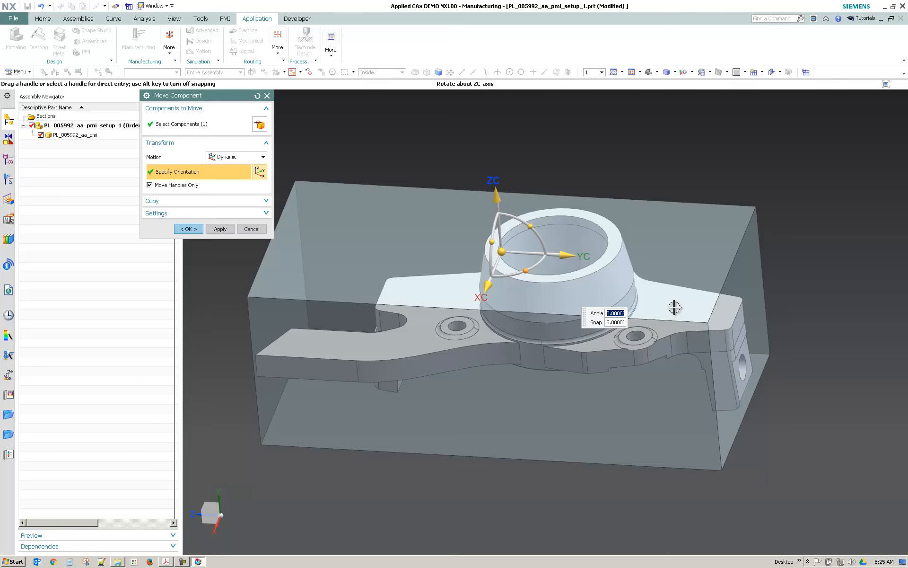
pyautogui.write('90')
pyautogui.press('Return')
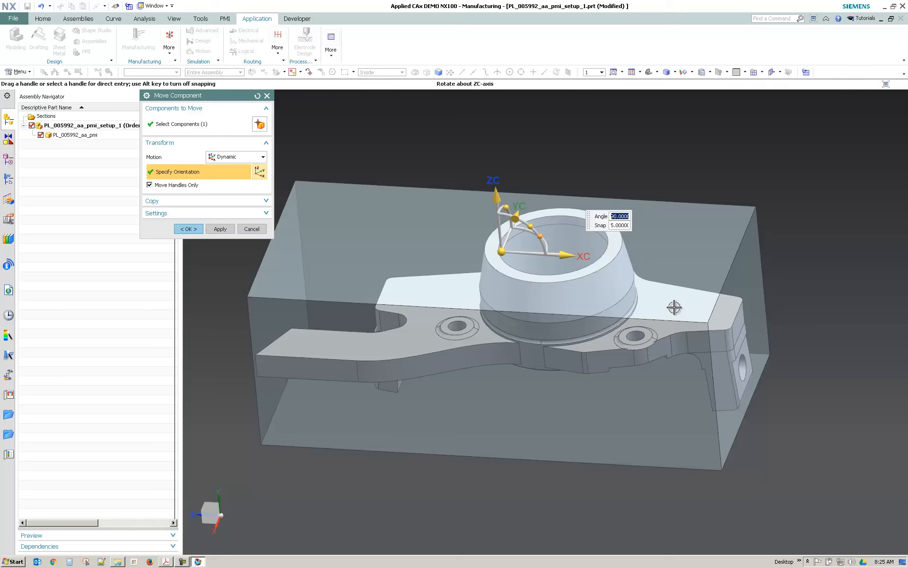
# Translate the handle origin -0.03 in along ZC, from the stock's top face down to the top of the bracket's boss
pyautogui.moveTo(674, 307); pyautogui.dragTo(530, 283, button='middle')
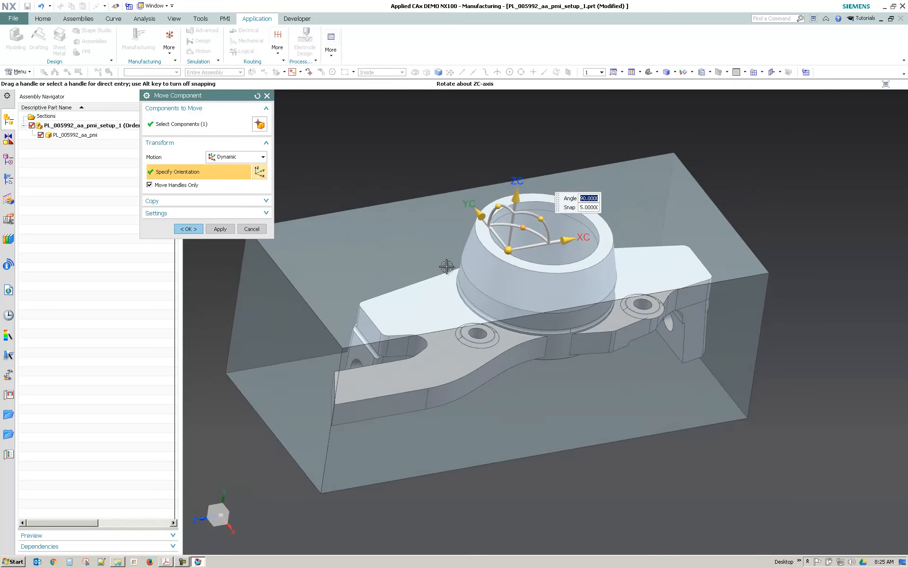
pyautogui.moveTo(446, 267); pyautogui.dragTo(415, 284, button='middle')
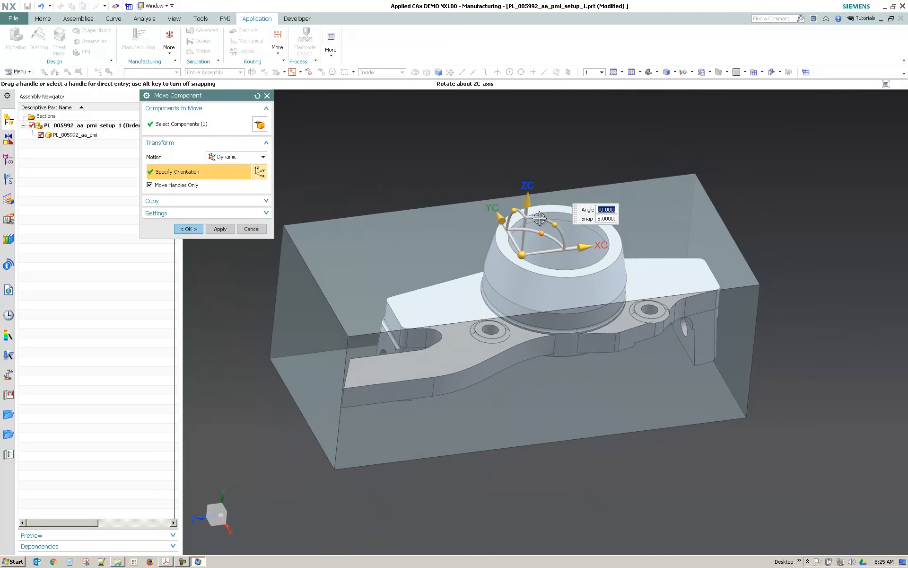
pyautogui.press('F8')
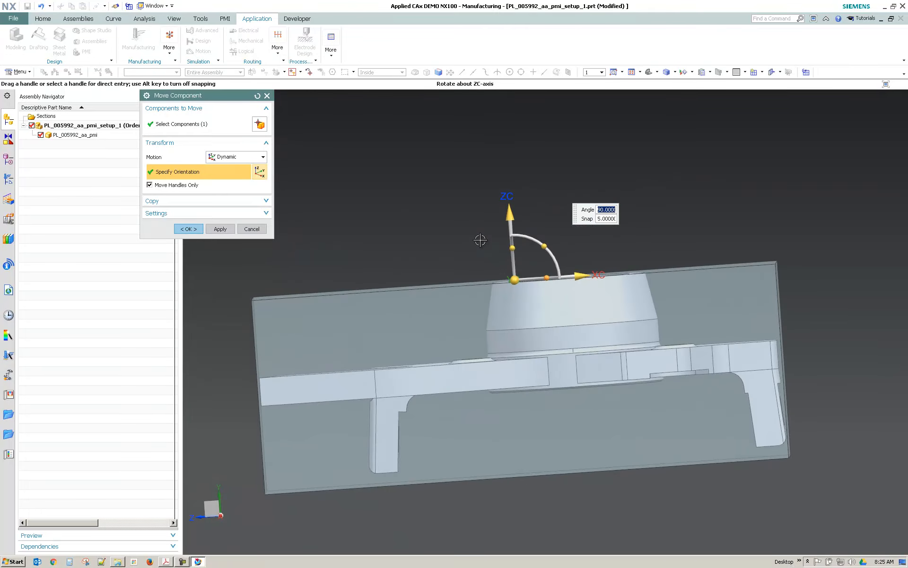
pyautogui.press('F8')
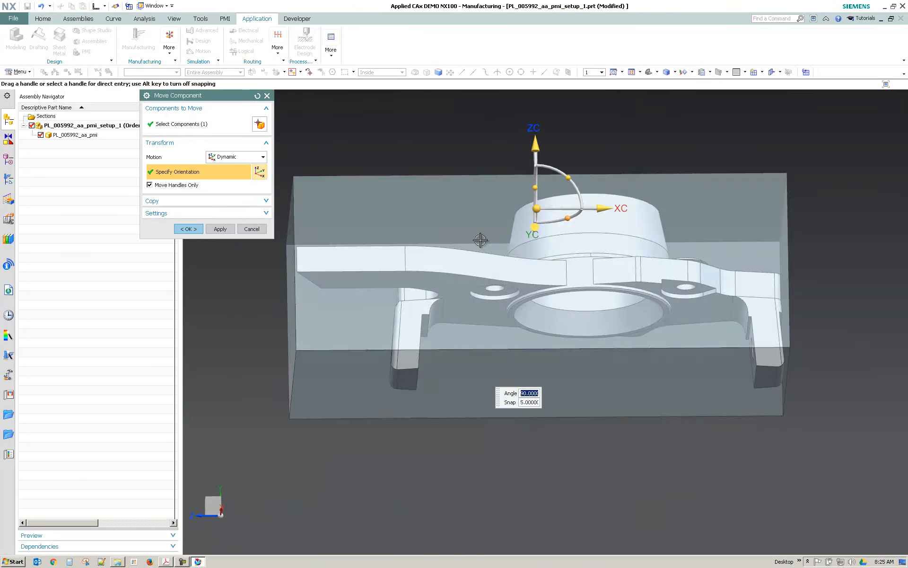
pyautogui.scroll(4, 480, 240)
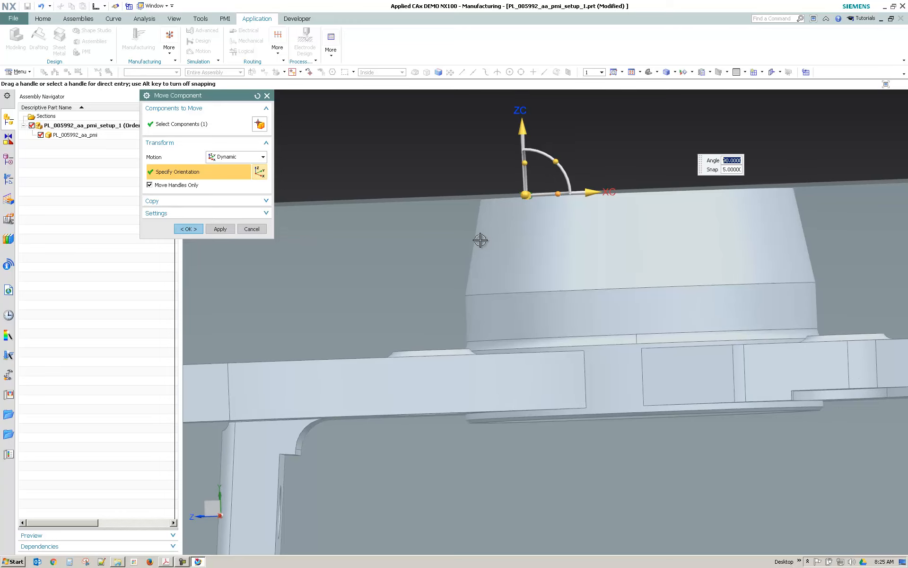
pyautogui.moveTo(484, 247); pyautogui.dragTo(483, 247, button='middle')
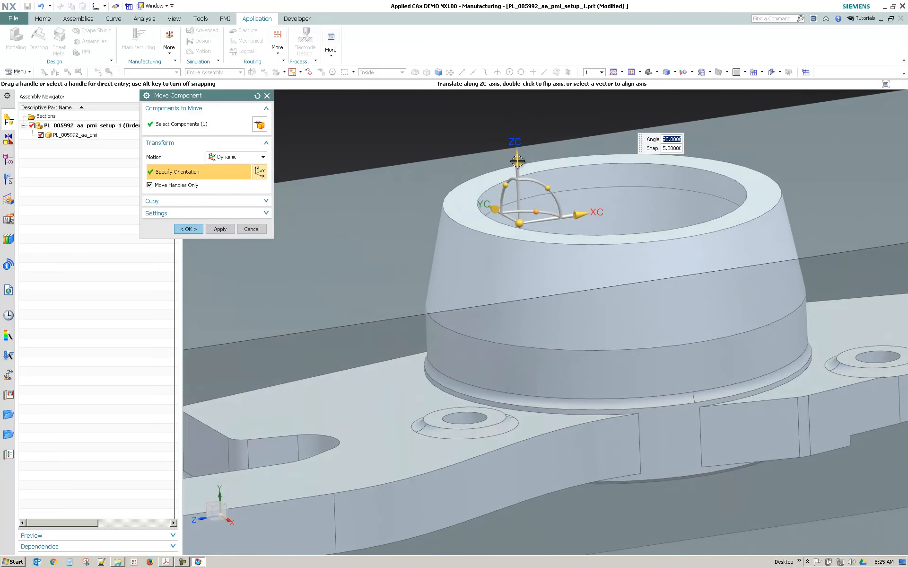
pyautogui.click(518, 159)
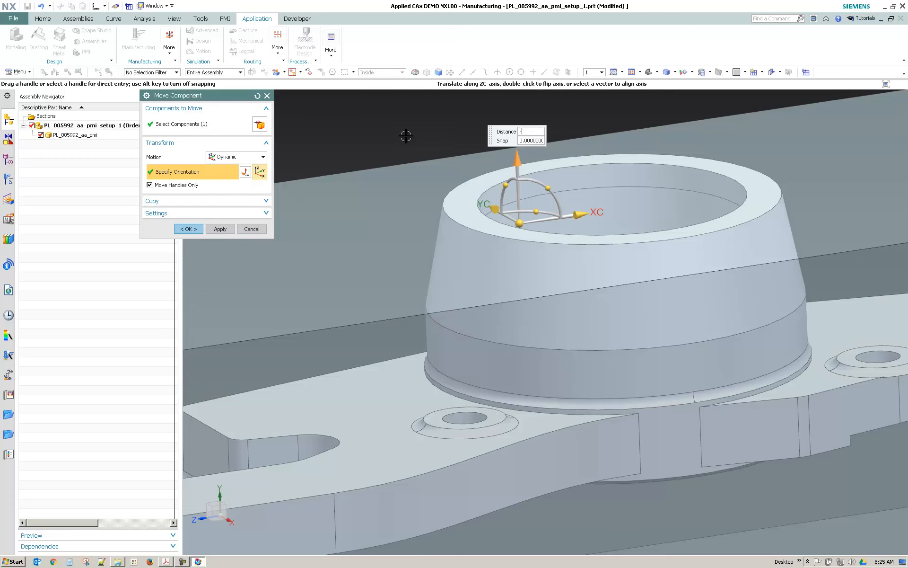
pyautogui.write('-.03')
pyautogui.press('Return')
pyautogui.press('F8')
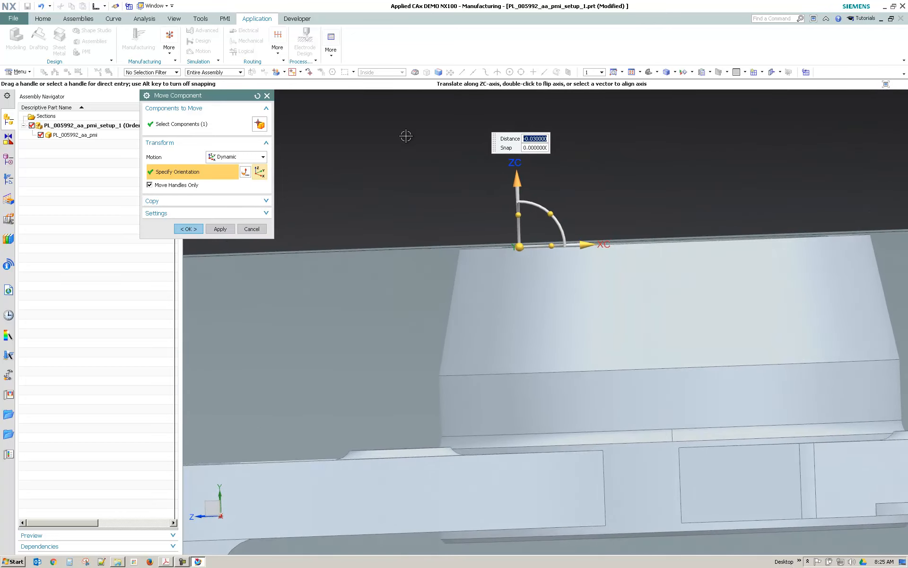
pyautogui.scroll(-2, 410, 168)
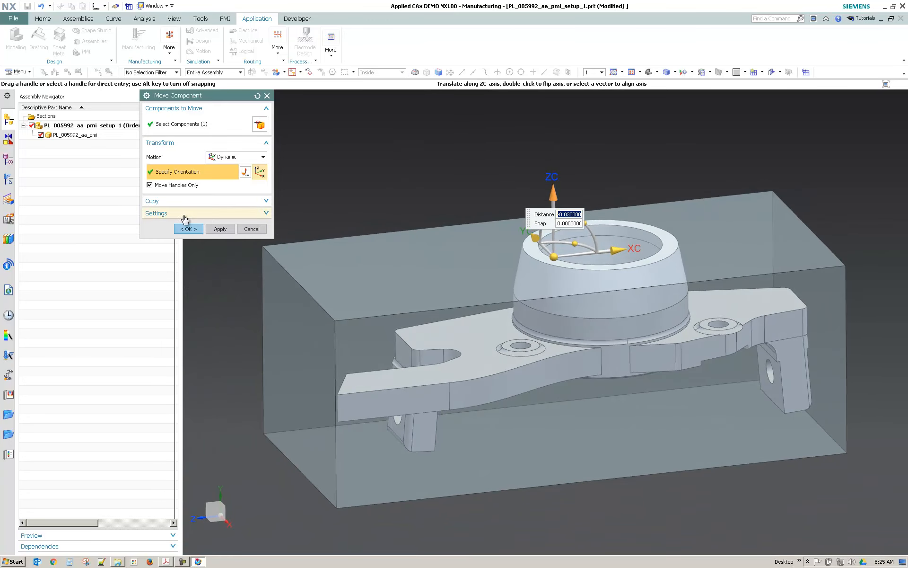
# Turn off handles-only movement and translate the bracket with its stock block so the handle origin sits at X 0, Y 0, Z 0
pyautogui.click(149, 186)
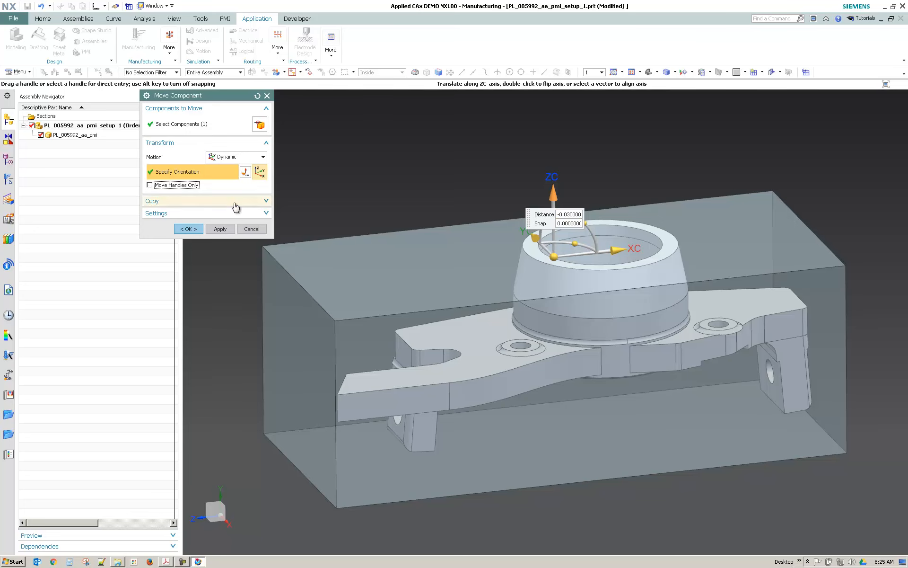
pyautogui.click(688, 250)
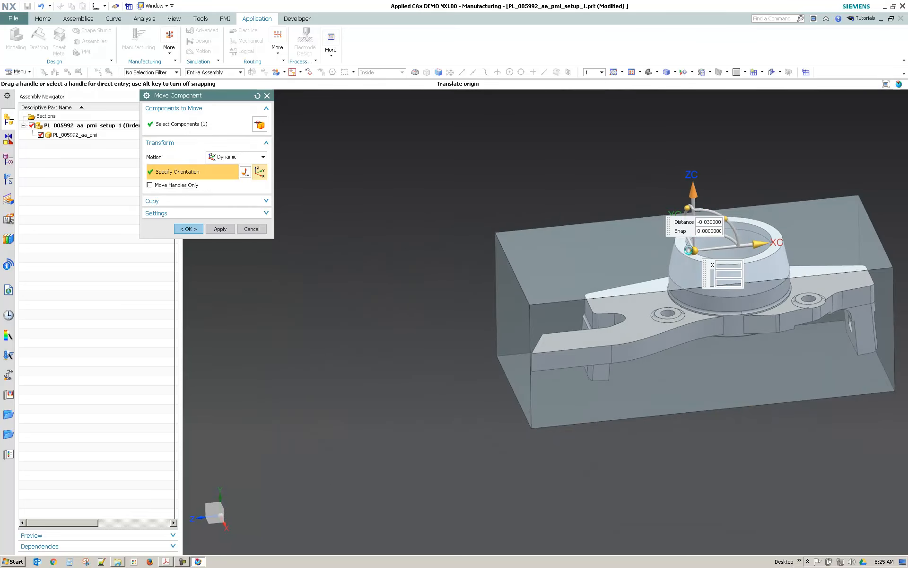
pyautogui.scroll(-3, 440, 256)
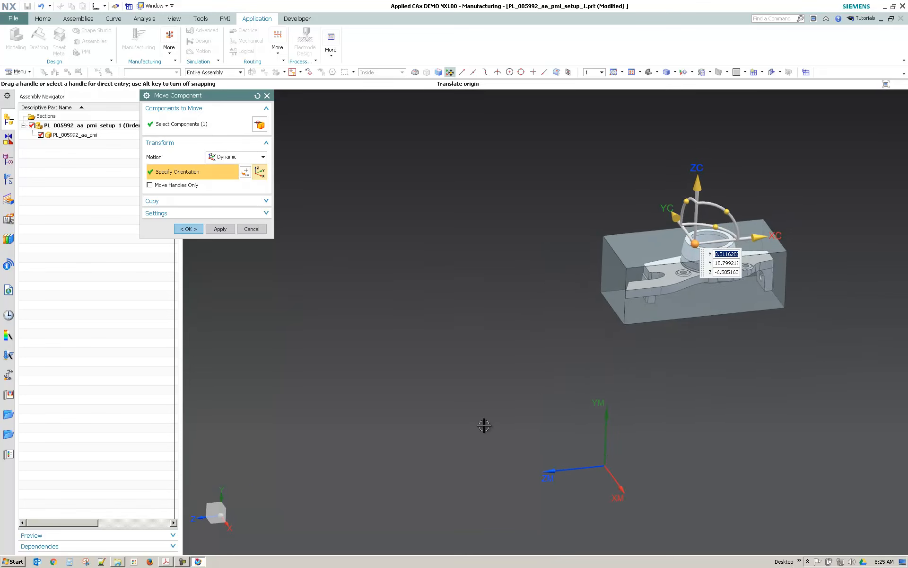
pyautogui.scroll(1, 639, 265)
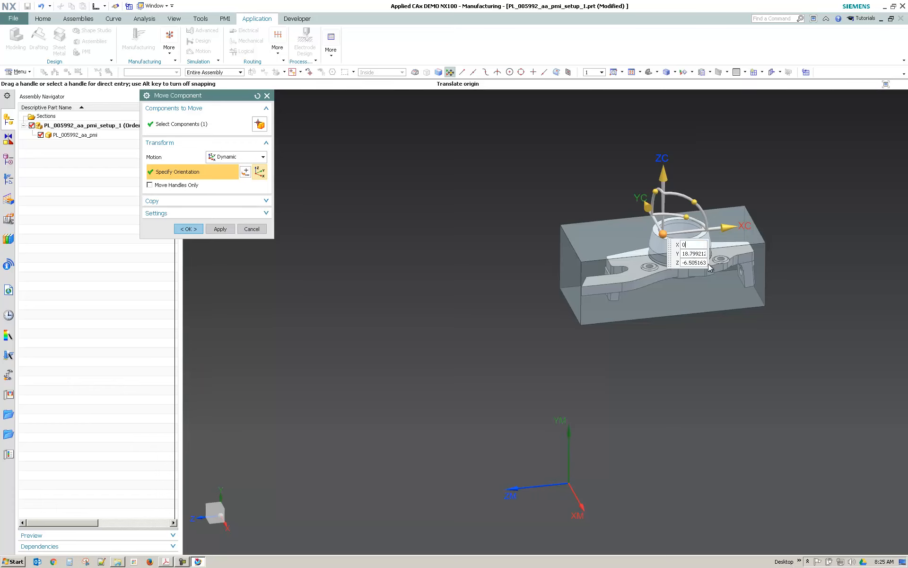
pyautogui.press('Tab')
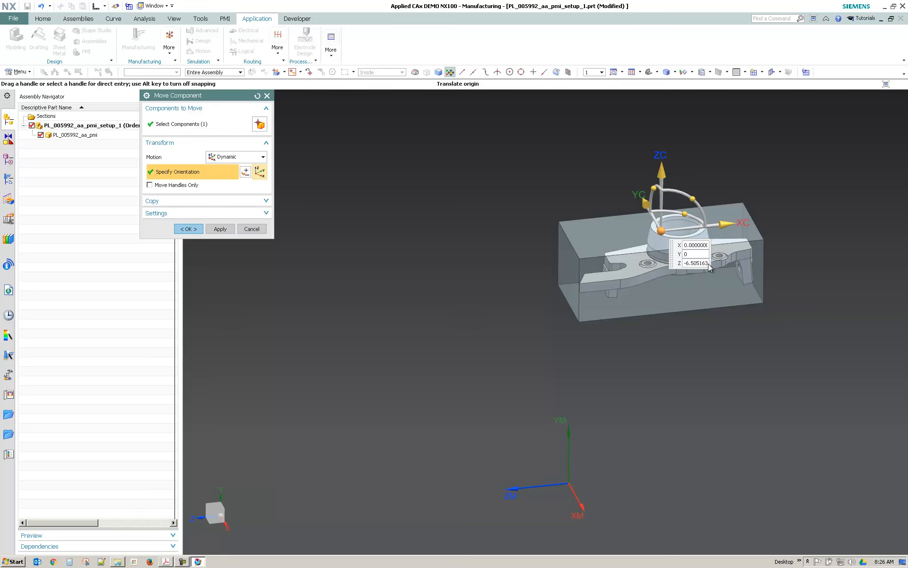
pyautogui.write('0')
pyautogui.press('Tab')
pyautogui.write('0')
pyautogui.press('Tab')
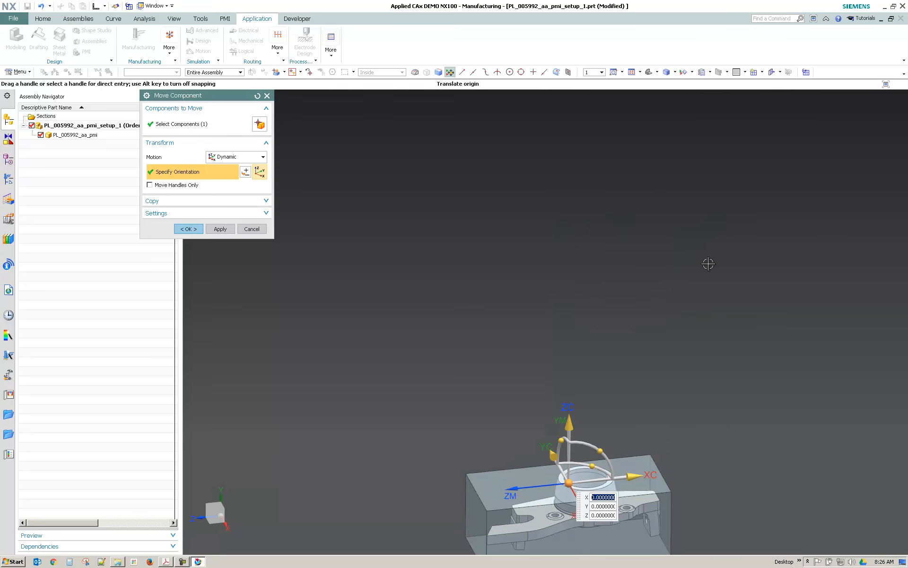
pyautogui.hotkey('ctrl', 'f')
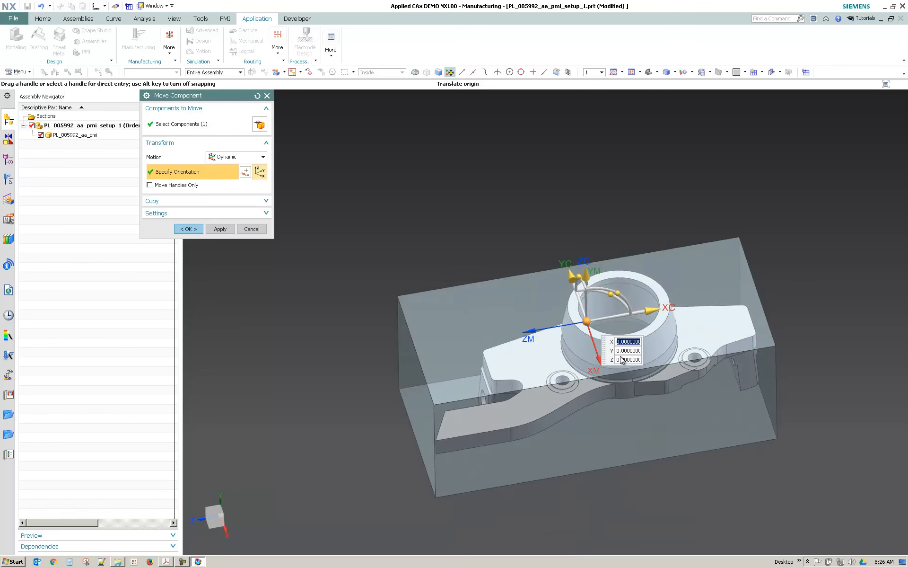
# Rotate the component about YC in 90-degree increments until its ZC axis aligns with ZM
pyautogui.moveTo(621, 361); pyautogui.dragTo(561, 323, button='middle')
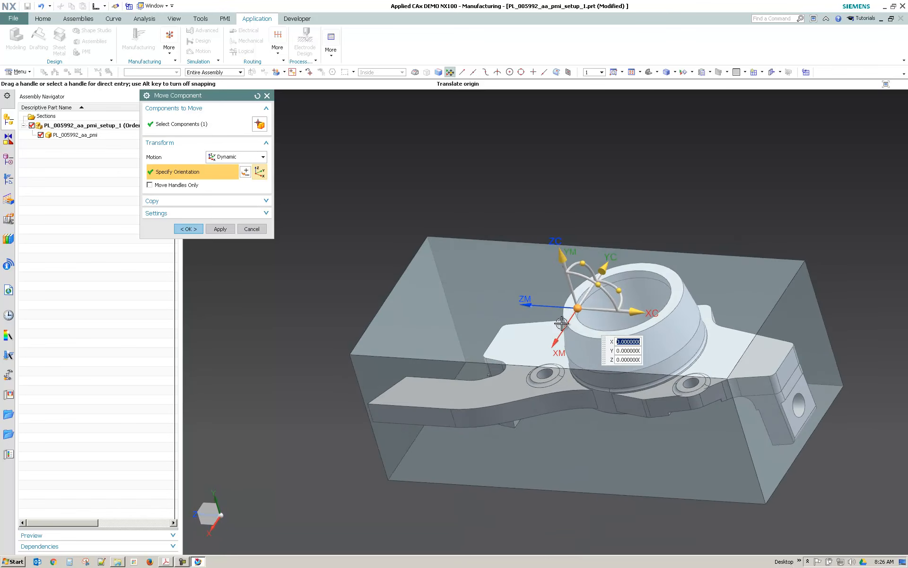
pyautogui.moveTo(484, 330); pyautogui.dragTo(457, 487, button='middle')
pyautogui.click(593, 420)
pyautogui.moveTo(527, 381); pyautogui.dragTo(569, 377, button='middle')
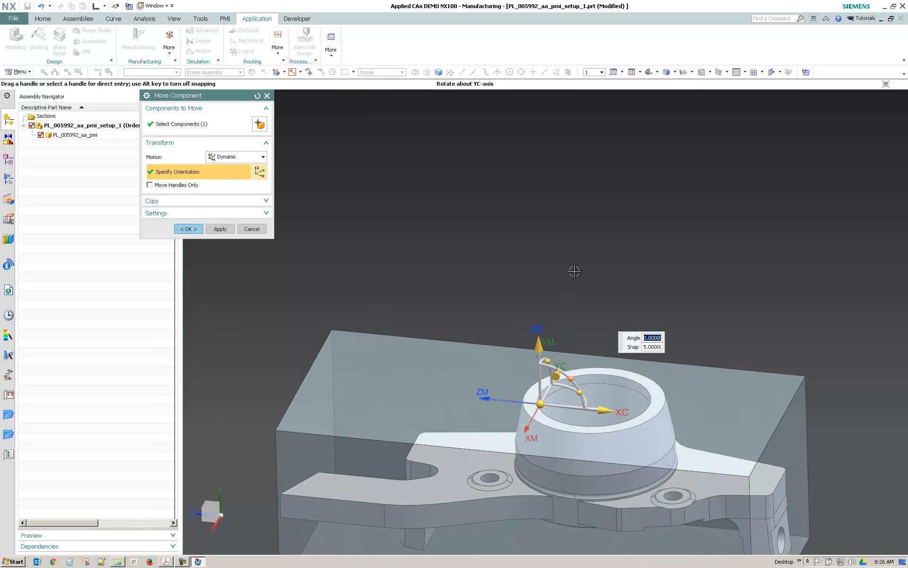
pyautogui.press('Return')
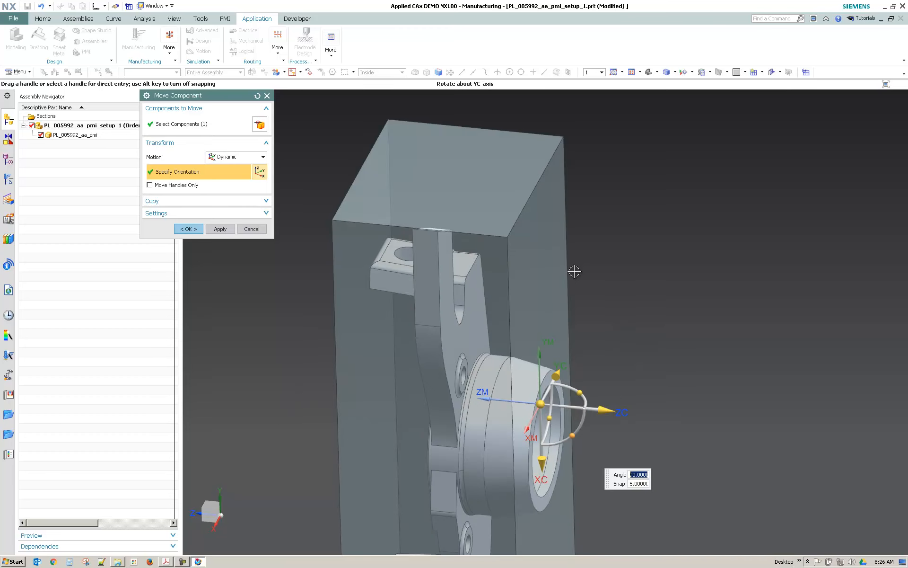
pyautogui.moveTo(575, 271); pyautogui.dragTo(574, 271, button='middle')
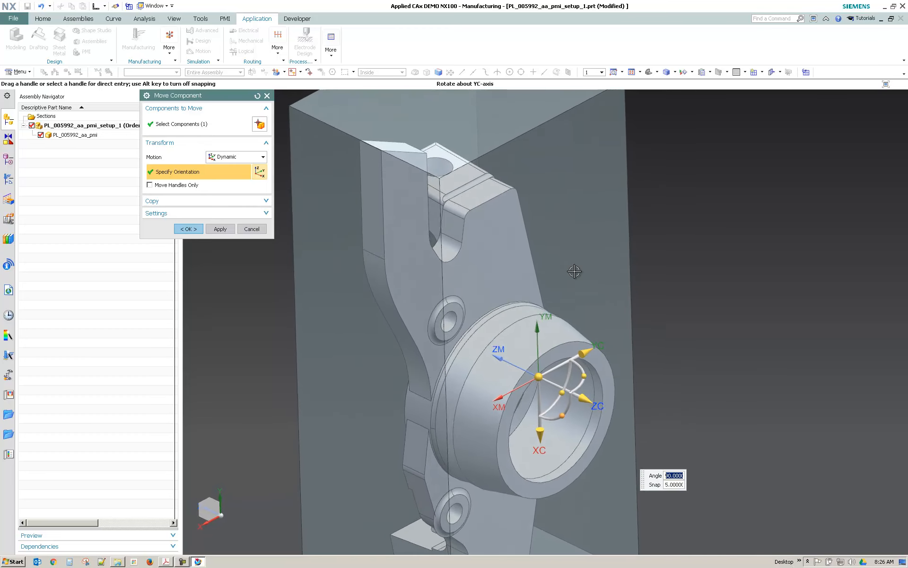
pyautogui.press('Return')
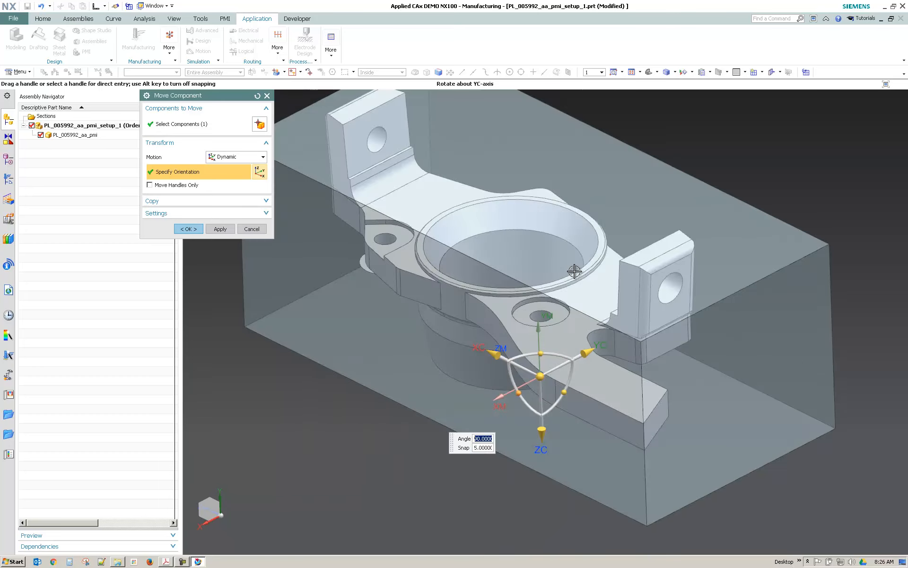
pyautogui.press('Return')
pyautogui.moveTo(575, 271); pyautogui.dragTo(574, 271, button='middle')
pyautogui.moveTo(265, 411); pyautogui.dragTo(279, 399, button='middle')
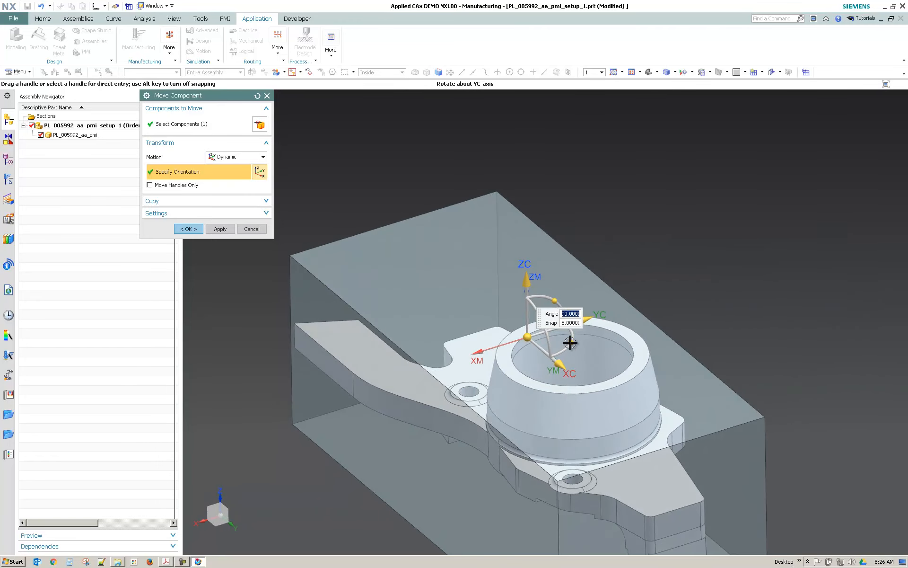
# Rotate the component about ZC in 90-degree increments until XC aligns with XM, and finish the component move
pyautogui.click(570, 343)
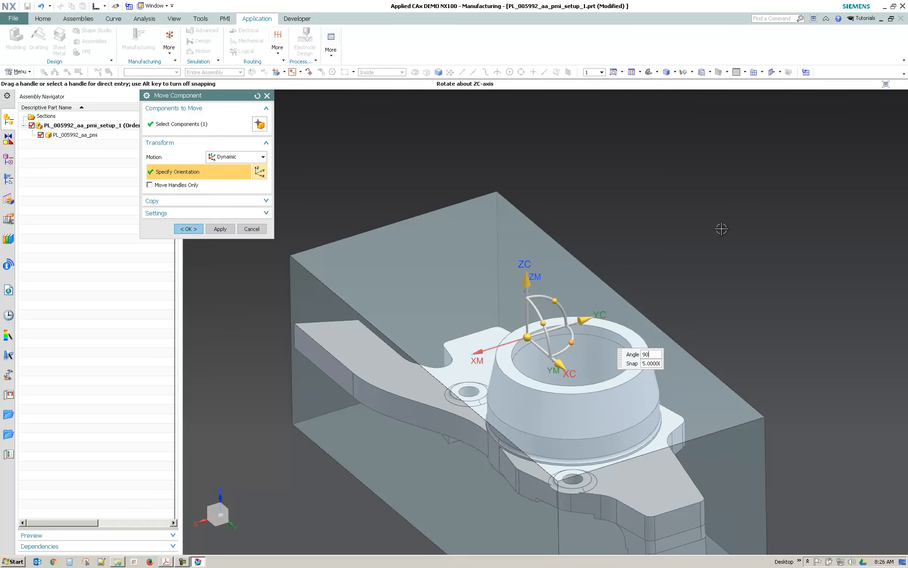
pyautogui.press('Return')
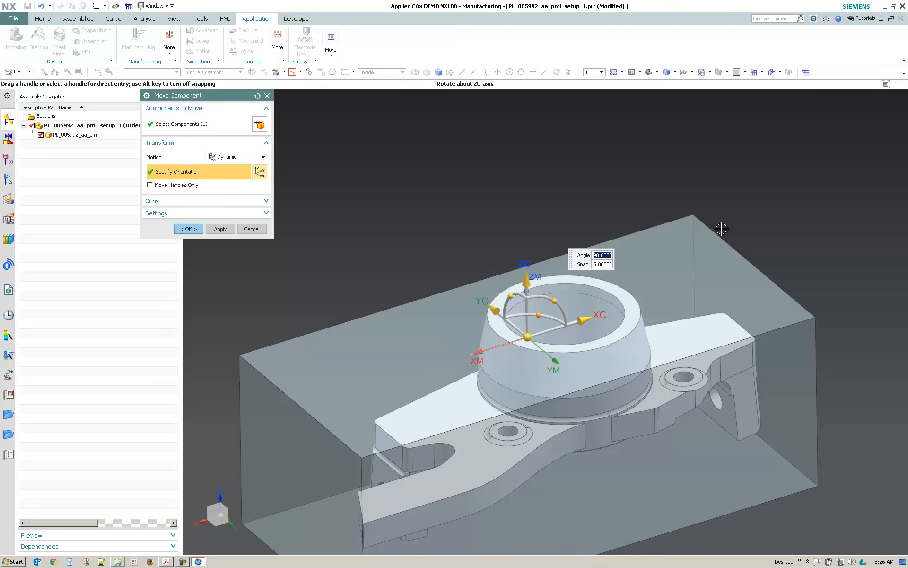
pyautogui.press('Return')
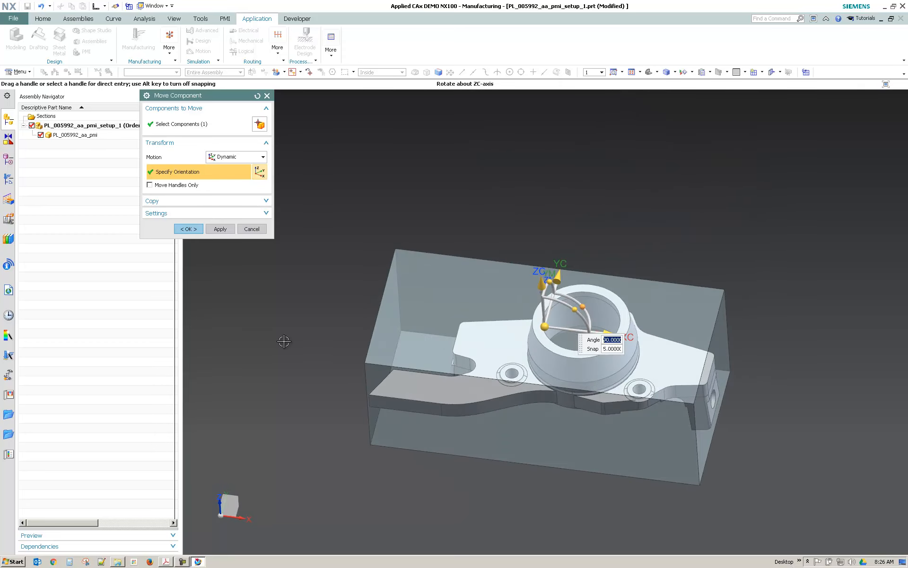
pyautogui.press('F8')
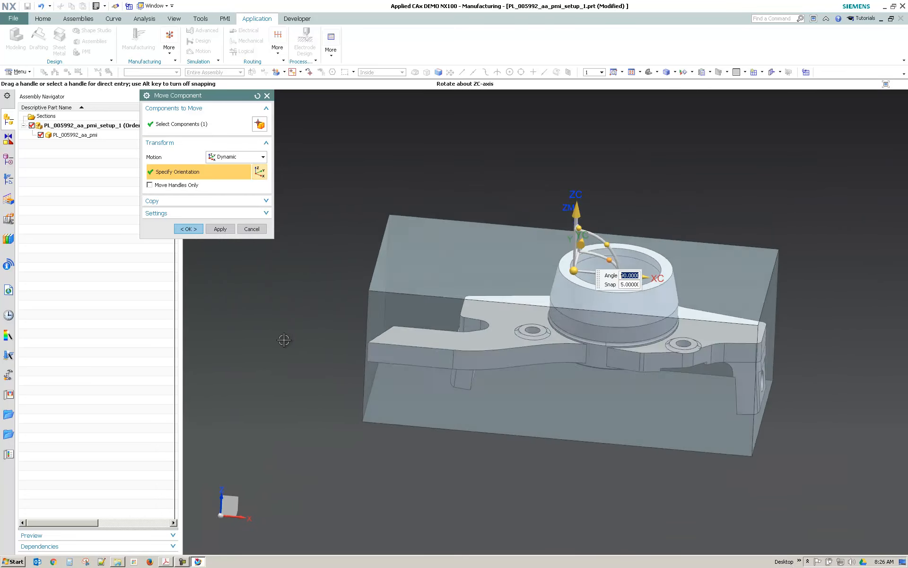
pyautogui.click(188, 229)
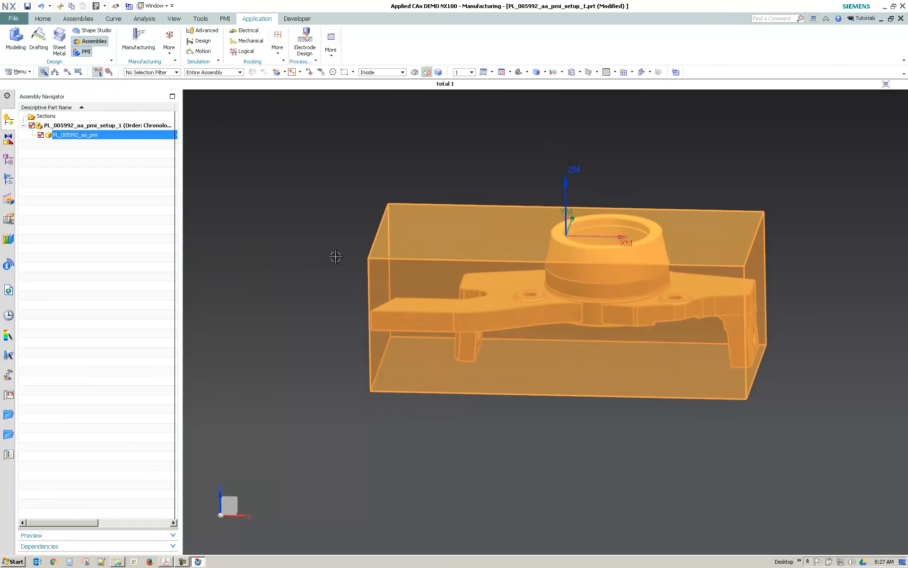
pyautogui.press('Escape')
# Check the block's alignment with the machine coordinate system from the front and in an angled view
pyautogui.moveTo(229, 269); pyautogui.dragTo(245, 277, button='middle')
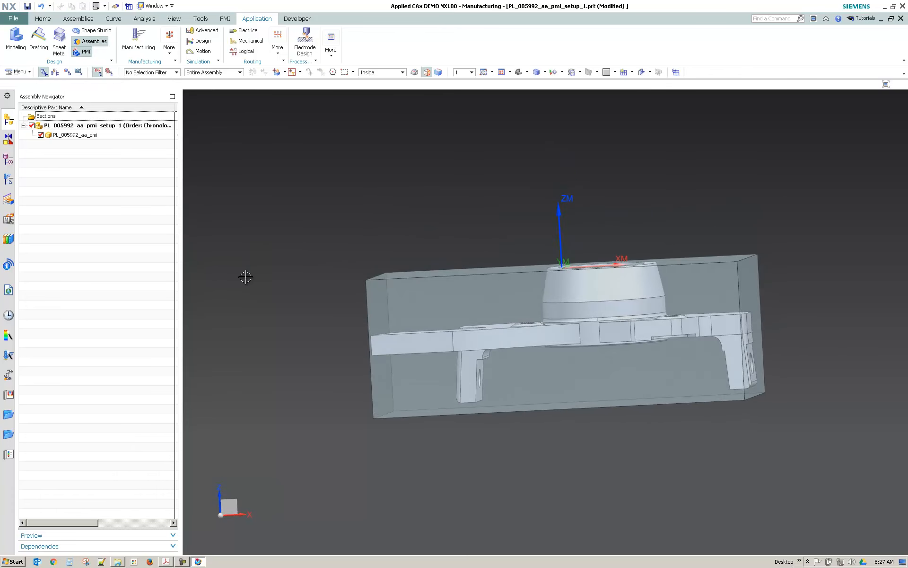
pyautogui.hotkey('ctrl', 'alt', 'f')
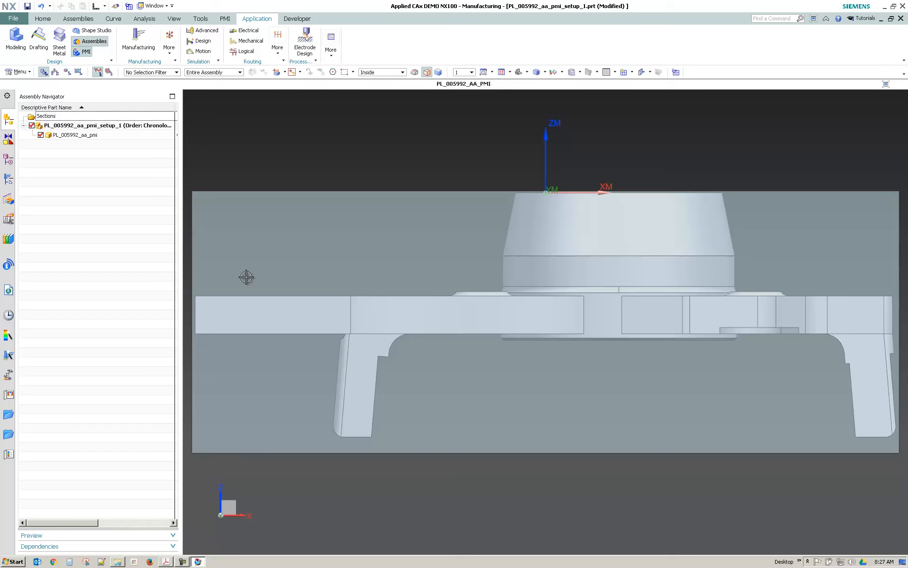
pyautogui.scroll(-3, 246, 277)
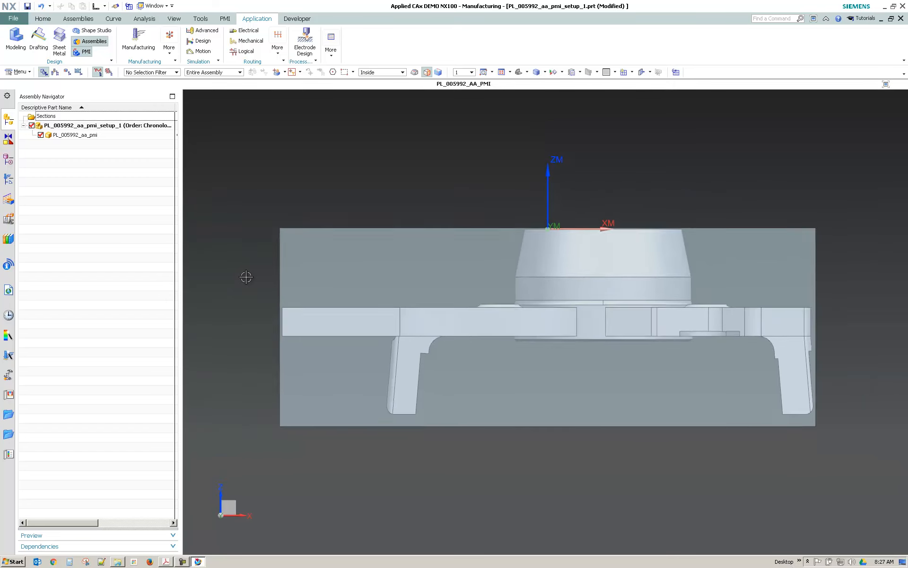
pyautogui.moveTo(277, 260); pyautogui.dragTo(266, 243, button='middle')
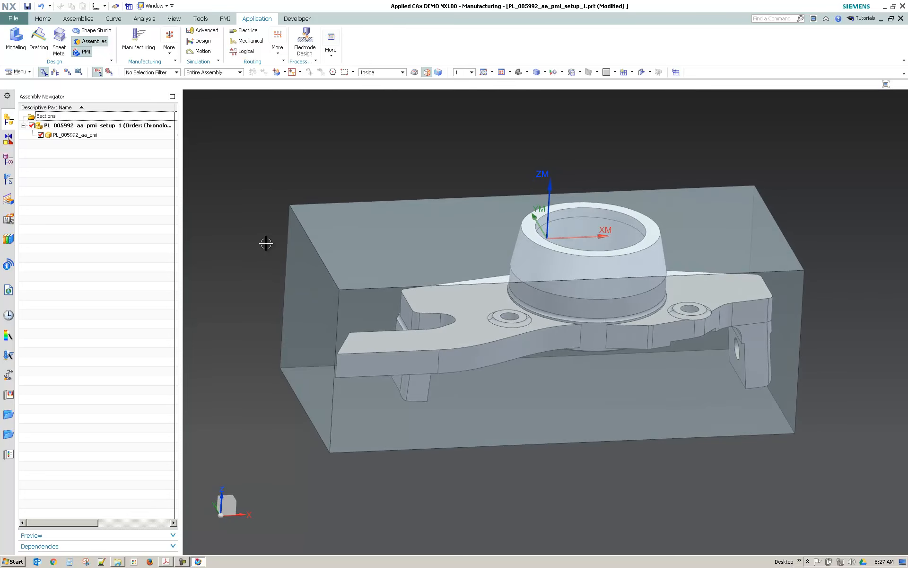
pyautogui.moveTo(220, 216); pyautogui.dragTo(224, 215, button='middle')
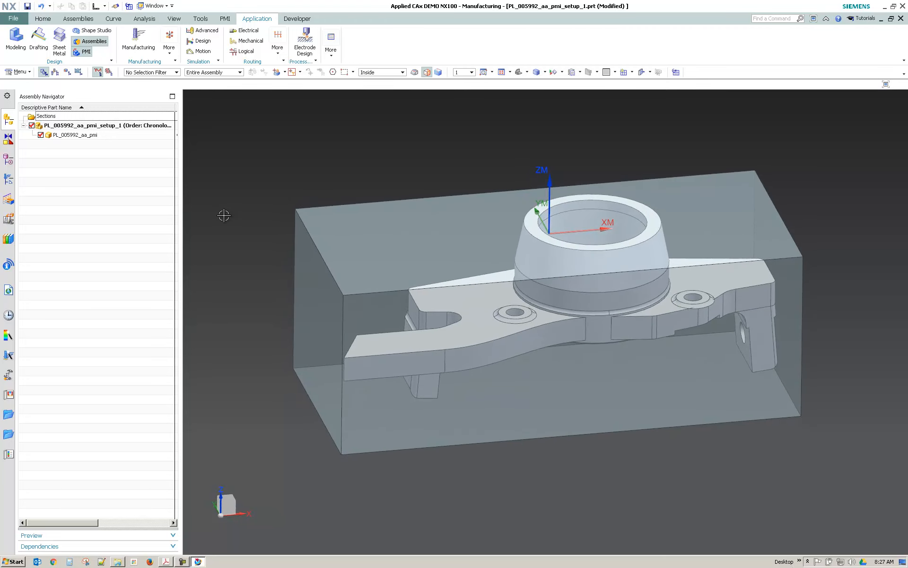
# Measure the length of the stock block's short top edge with an associative Length measurement
pyautogui.click(145, 20)
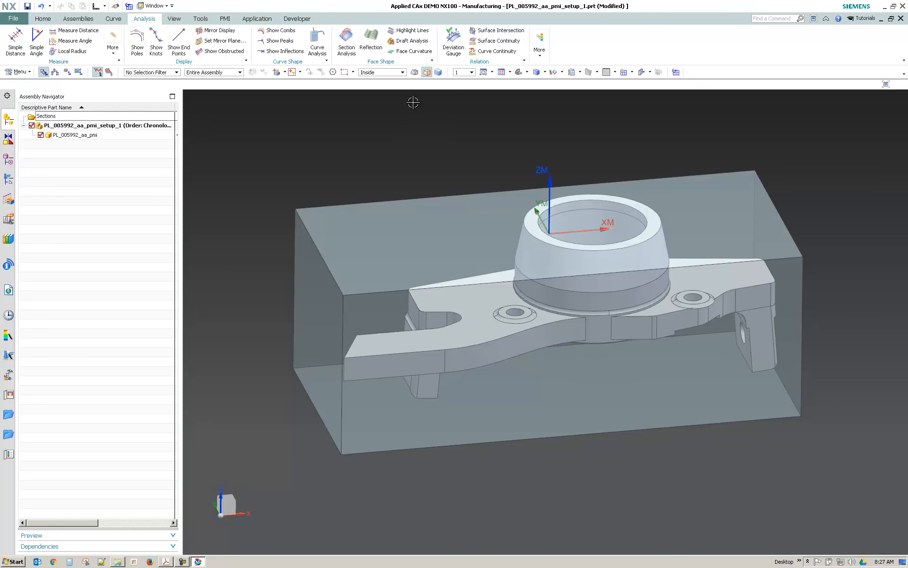
pyautogui.click(77, 31)
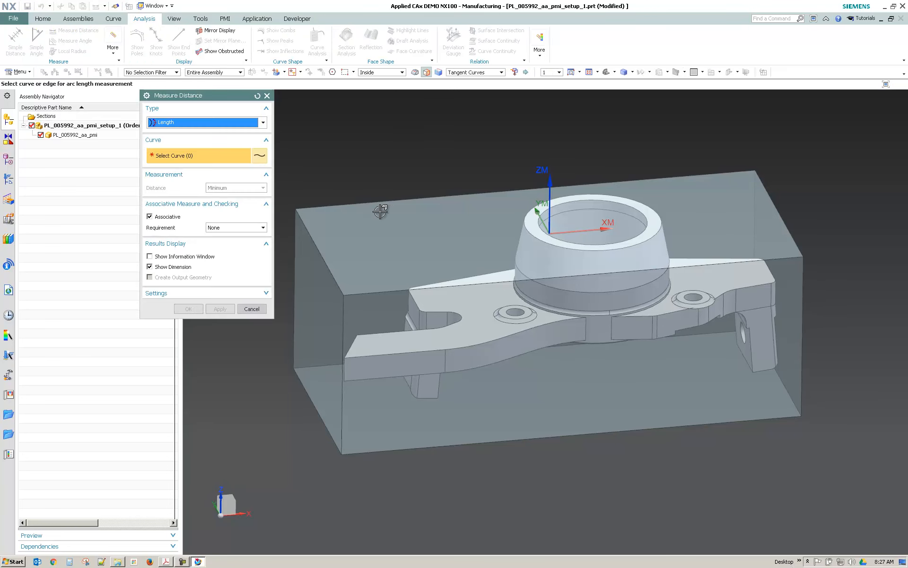
pyautogui.click(244, 124)
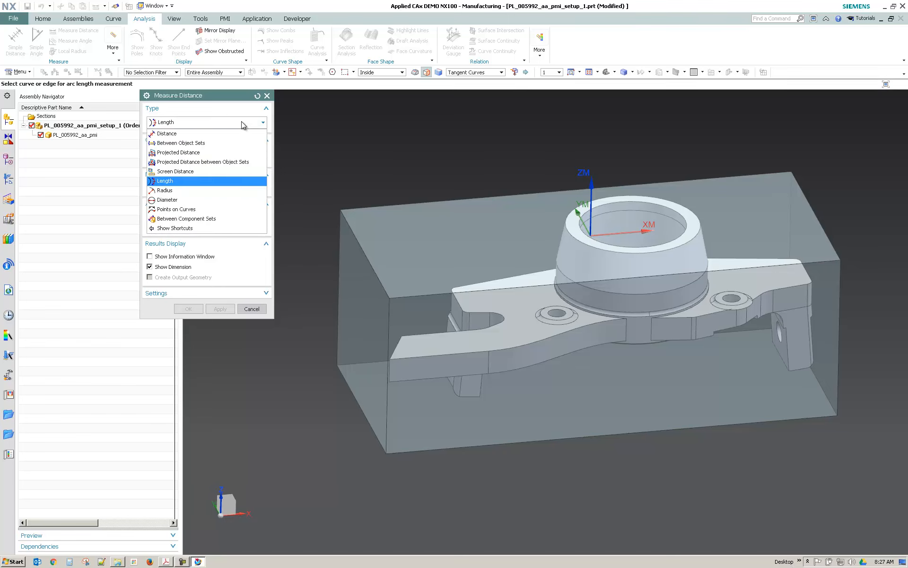
pyautogui.click(172, 184)
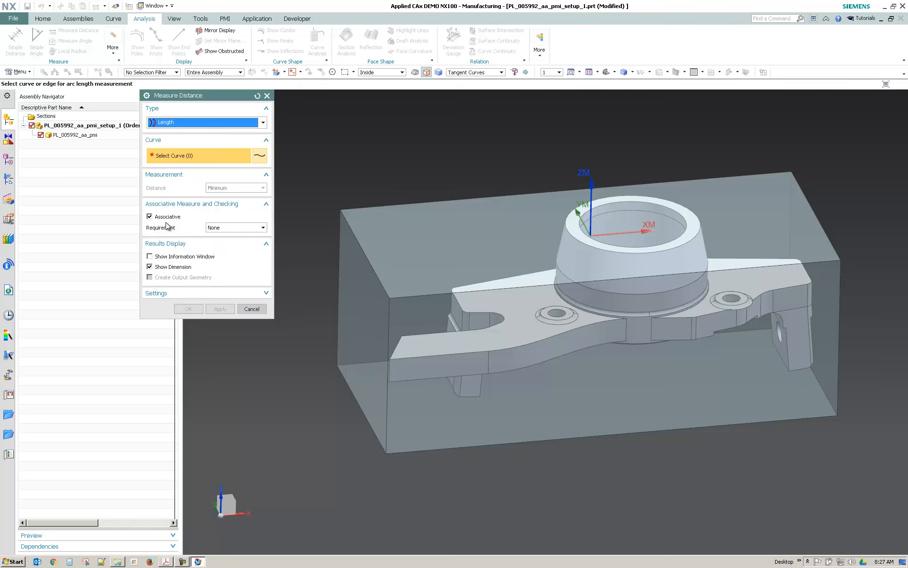
pyautogui.click(147, 95)
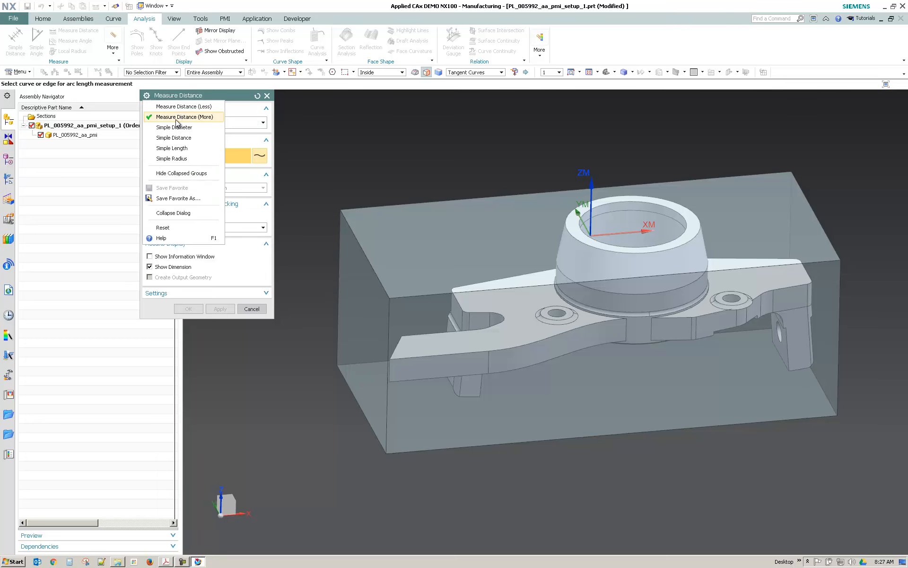
pyautogui.click(235, 99)
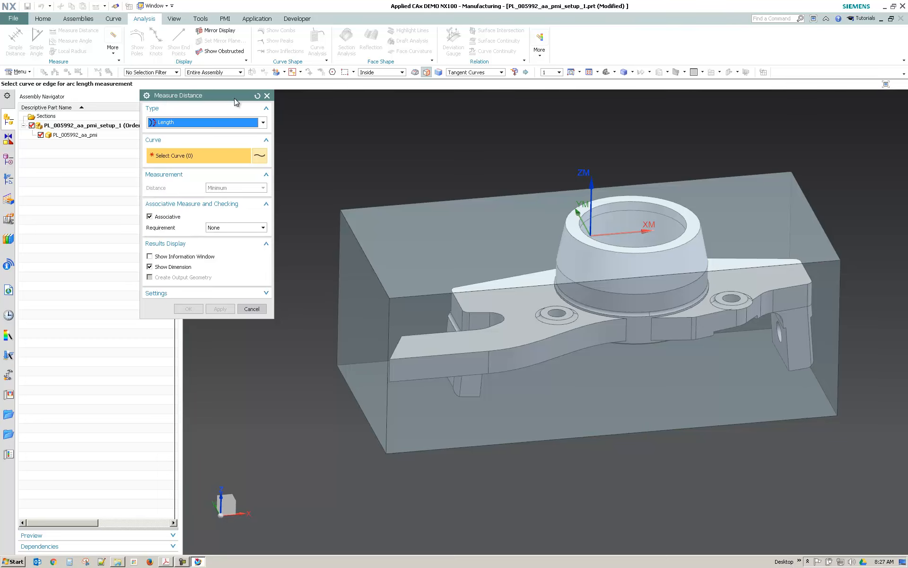
pyautogui.click(368, 254)
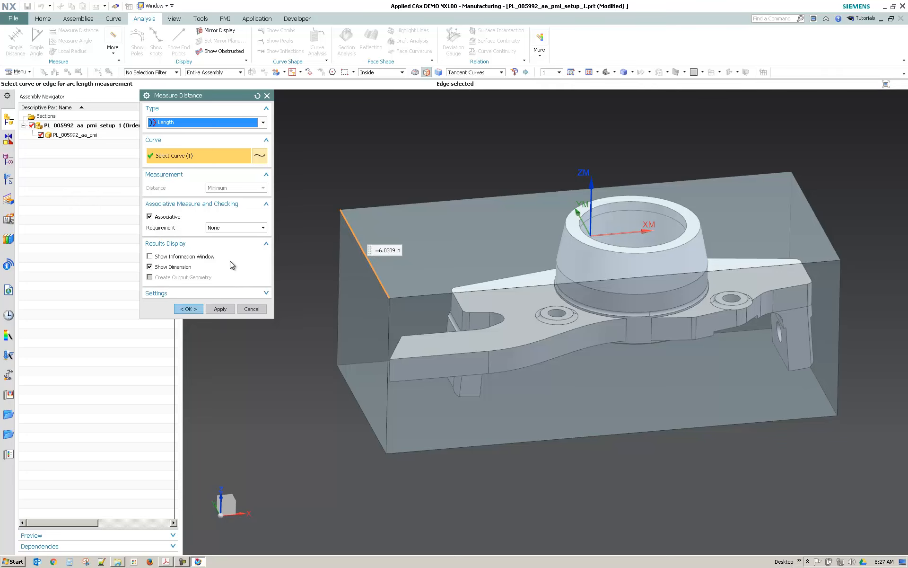
pyautogui.click(221, 309)
# Measure the length of the stock block's long front top edge
pyautogui.moveTo(471, 354); pyautogui.dragTo(574, 298, button='middle')
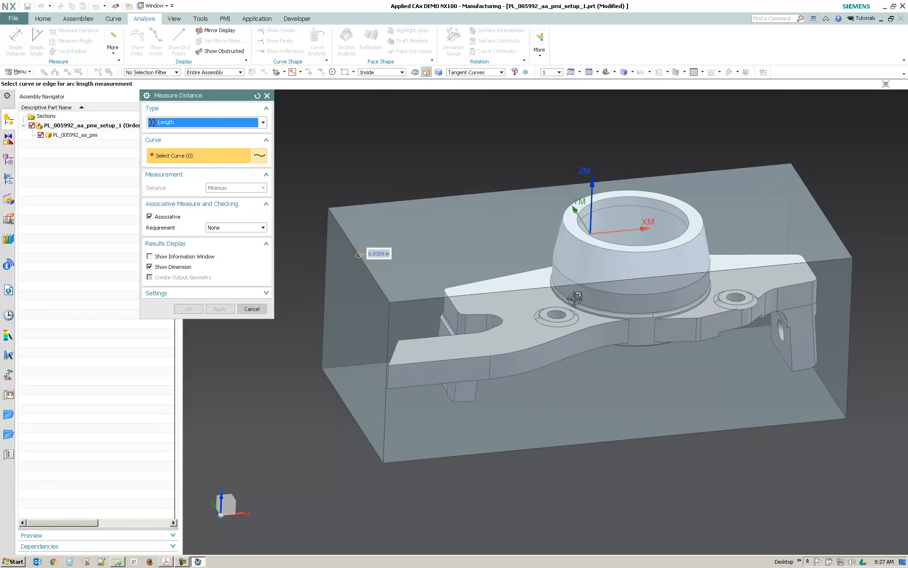
pyautogui.click(621, 280)
pyautogui.moveTo(621, 279); pyautogui.dragTo(281, 308, button='middle')
pyautogui.click(219, 309)
# Measure the height of the stock block along its vertical front corner edge
pyautogui.moveTo(473, 322); pyautogui.dragTo(376, 301, button='middle')
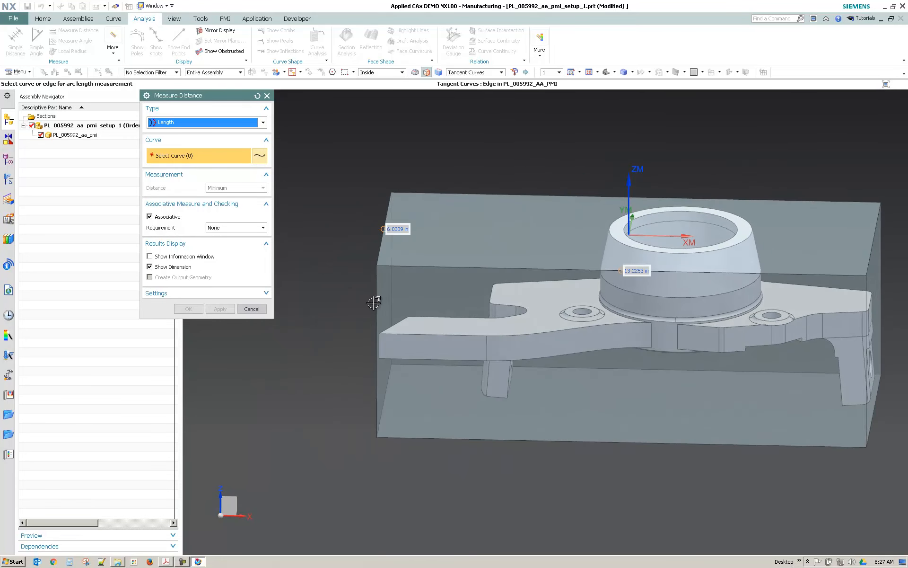
pyautogui.click(377, 301)
pyautogui.click(221, 308)
pyautogui.moveTo(327, 426); pyautogui.dragTo(327, 429, button='middle')
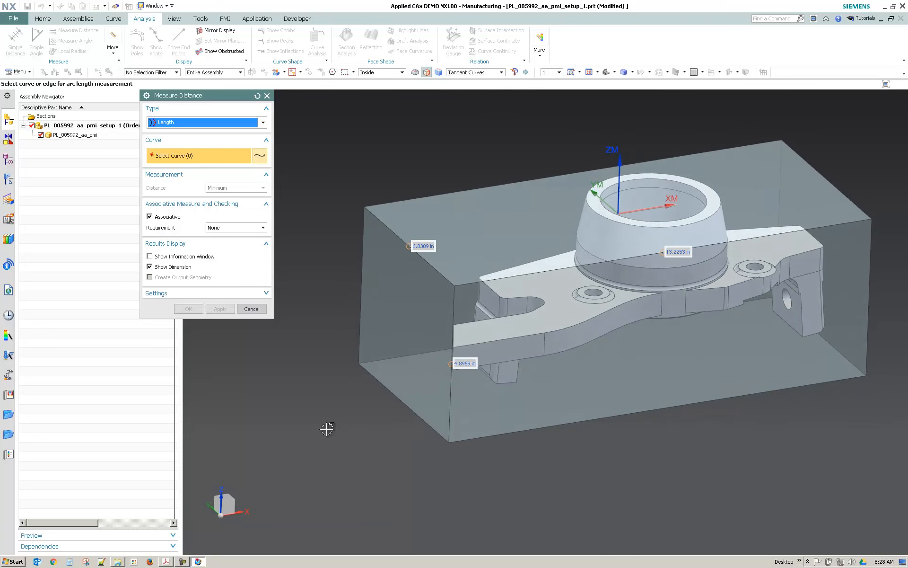
pyautogui.moveTo(326, 429); pyautogui.dragTo(328, 429, button='middle')
pyautogui.scroll(2, 328, 429)
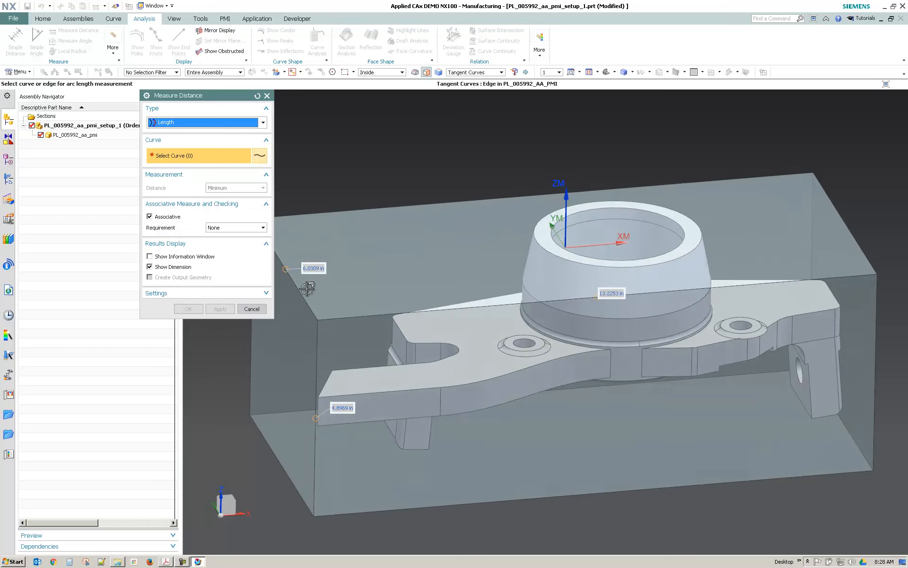
pyautogui.moveTo(307, 289); pyautogui.dragTo(307, 288, button='middle')
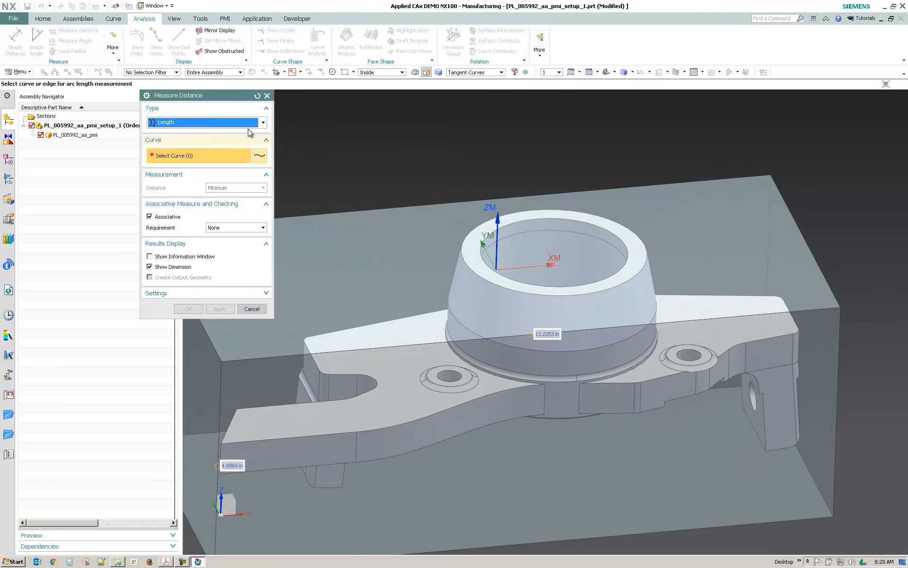
# Set up an associative Projected Distance measurement along the stock top face's normal, with that face as the start object
pyautogui.click(215, 122)
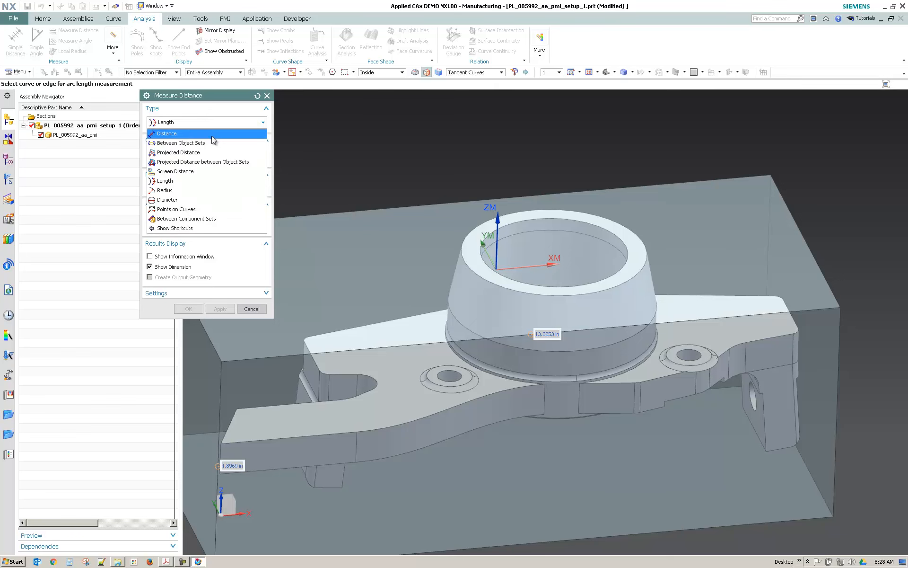
pyautogui.click(208, 153)
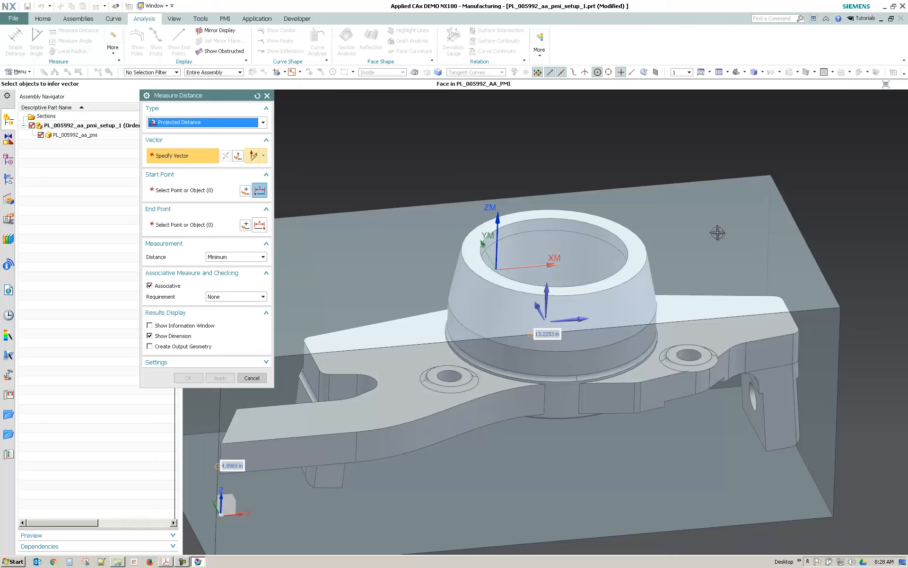
pyautogui.click(708, 215)
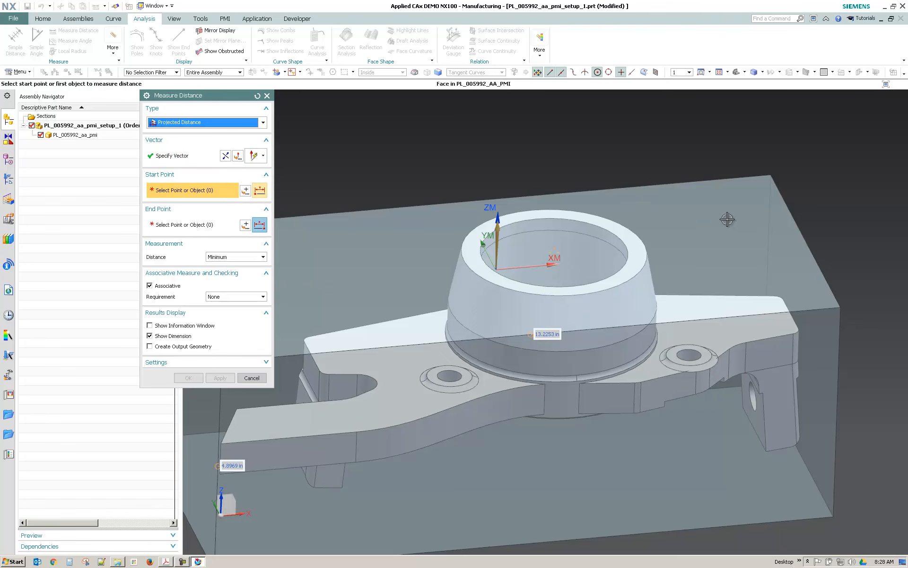
pyautogui.moveTo(714, 223)
pyautogui.mouseDown(button='middle')
pyautogui.moveTo(719, 246)
pyautogui.moveTo(712, 215)
pyautogui.mouseUp(button='middle')
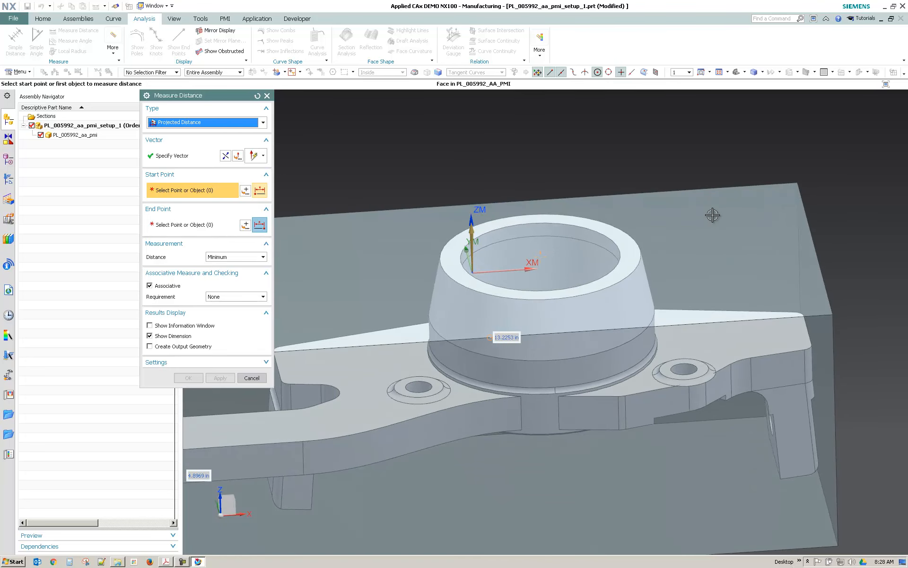
pyautogui.click(710, 215)
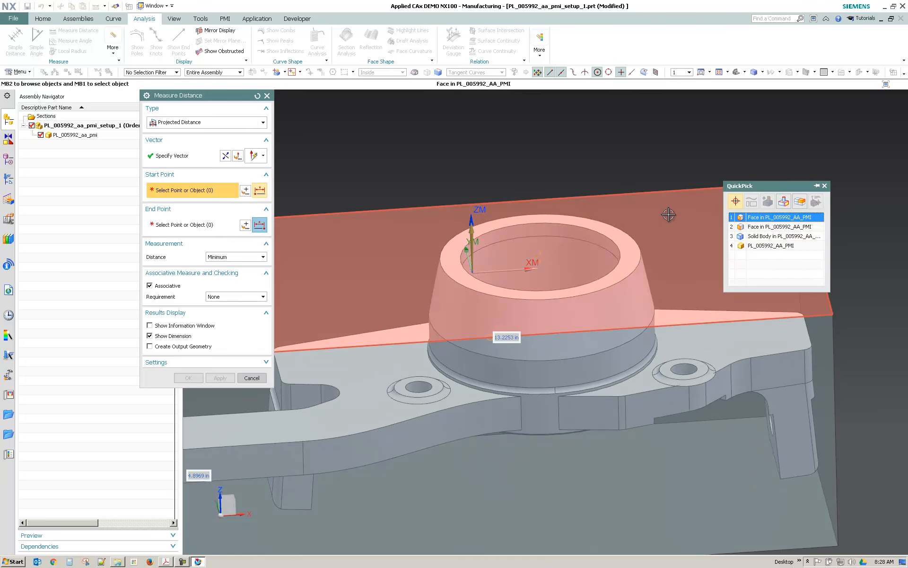
pyautogui.click(781, 219)
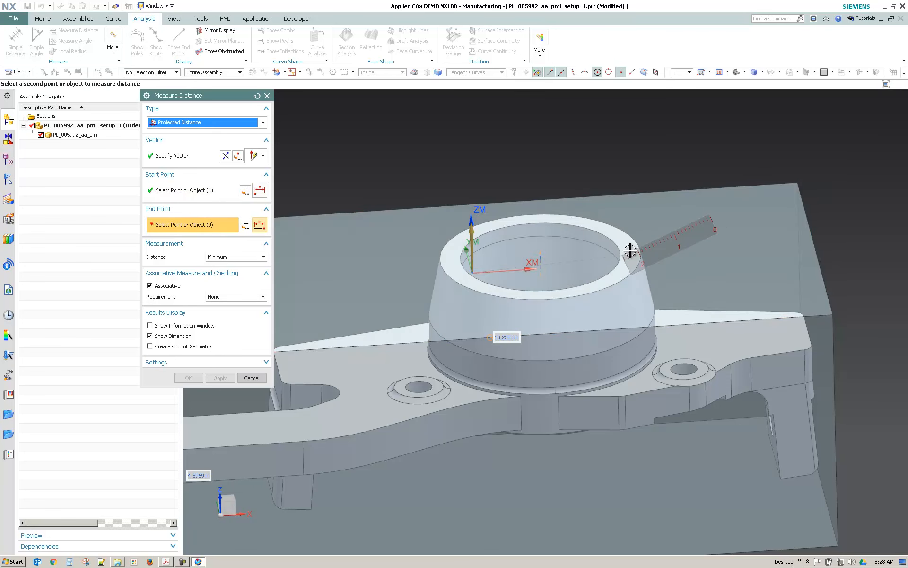
# Complete the projected distance measurement using the ring-shaped top face of the bracket's boss as the end object
pyautogui.rightClick(630, 250)
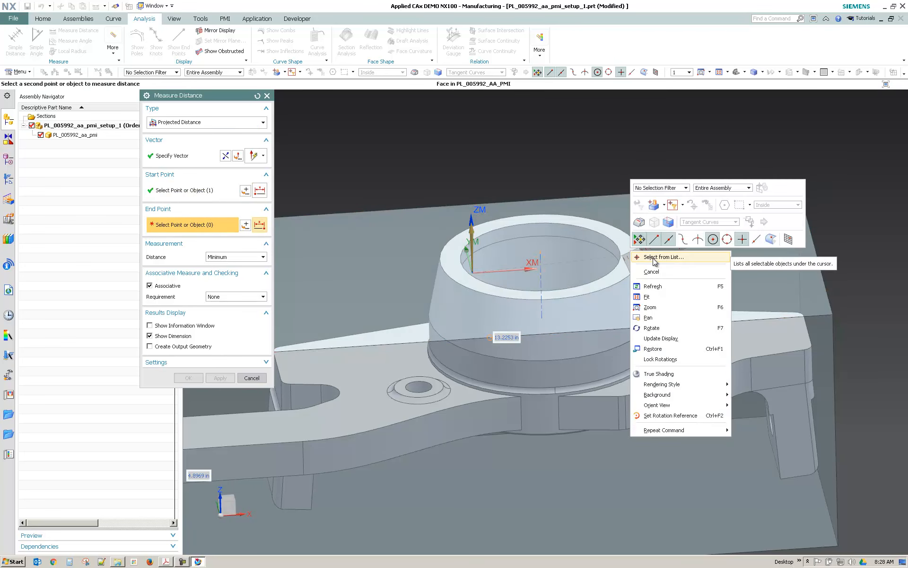
pyautogui.click(655, 258)
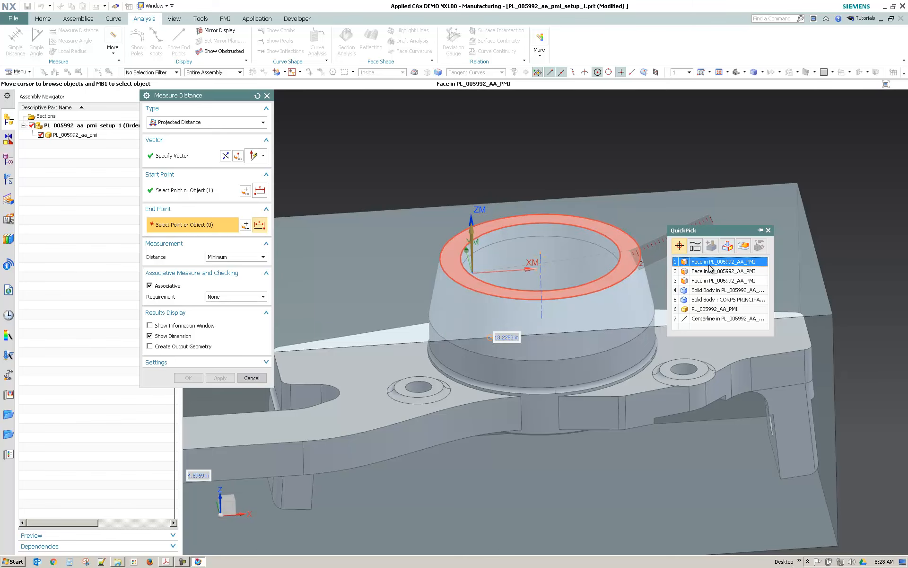
pyautogui.click(710, 268)
pyautogui.moveTo(514, 138); pyautogui.dragTo(364, 280, button='middle')
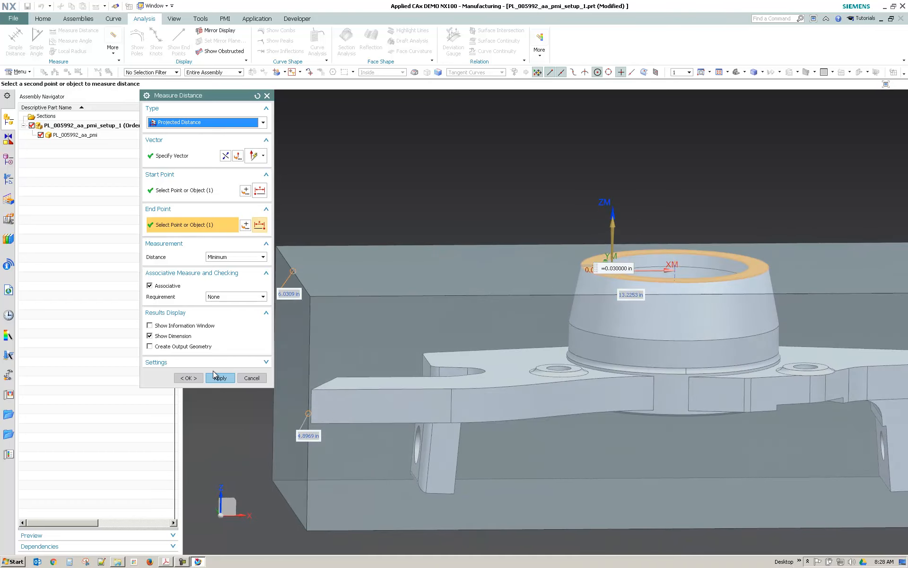
pyautogui.click(184, 380)
pyautogui.moveTo(351, 162)
pyautogui.mouseDown(button='middle')
pyautogui.moveTo(364, 144)
pyautogui.moveTo(363, 166)
pyautogui.mouseUp(button='middle')
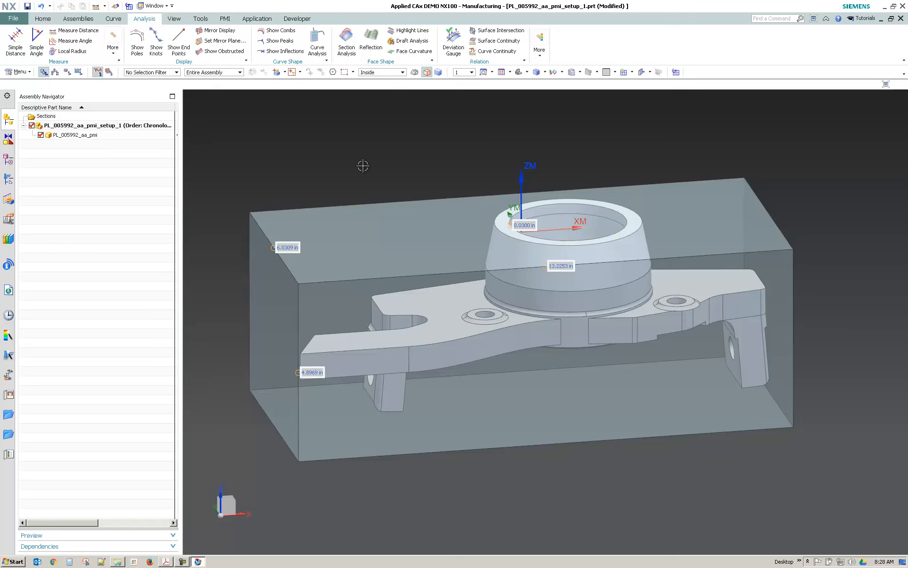
pyautogui.scroll(-3, 362, 166)
pyautogui.scroll(1, 357, 160)
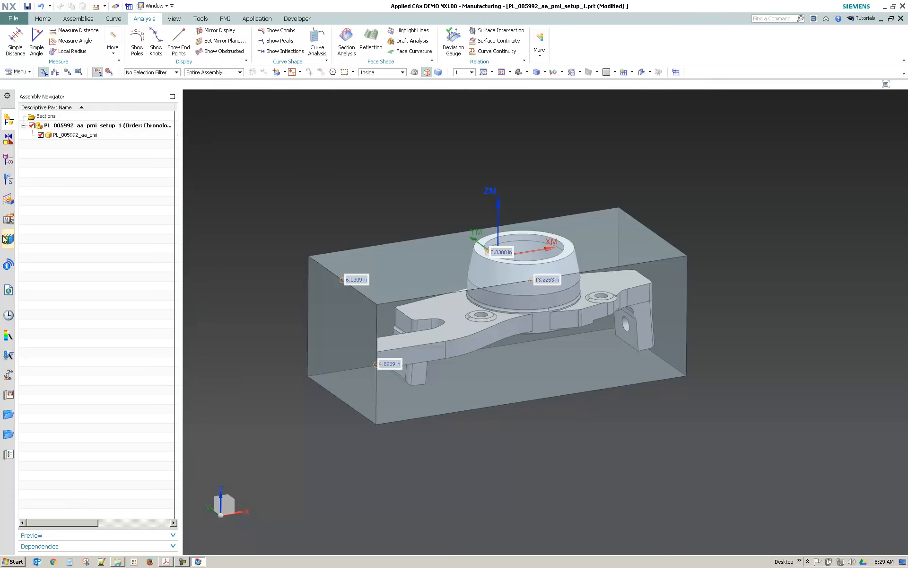
# Switch from the Manufacturing application to the Gateway application
pyautogui.click(248, 21)
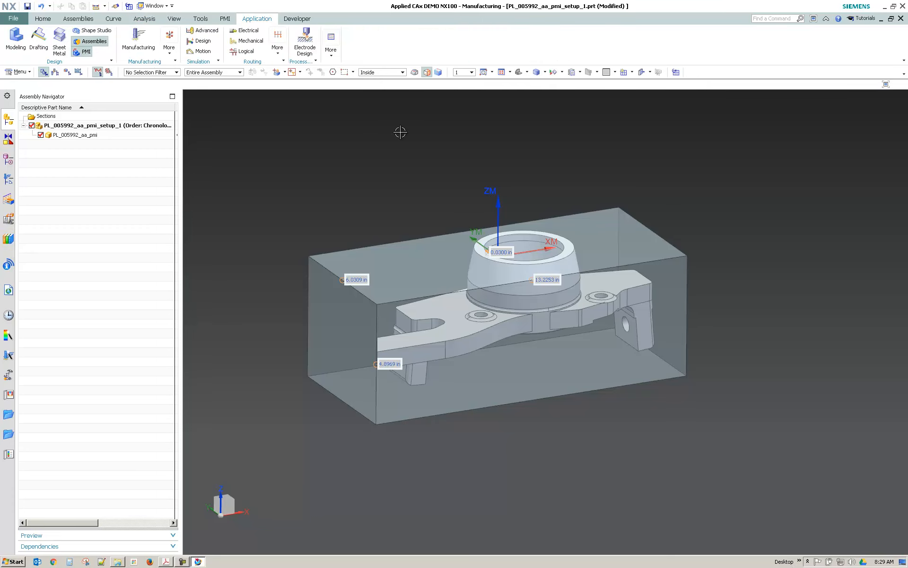
pyautogui.click(334, 58)
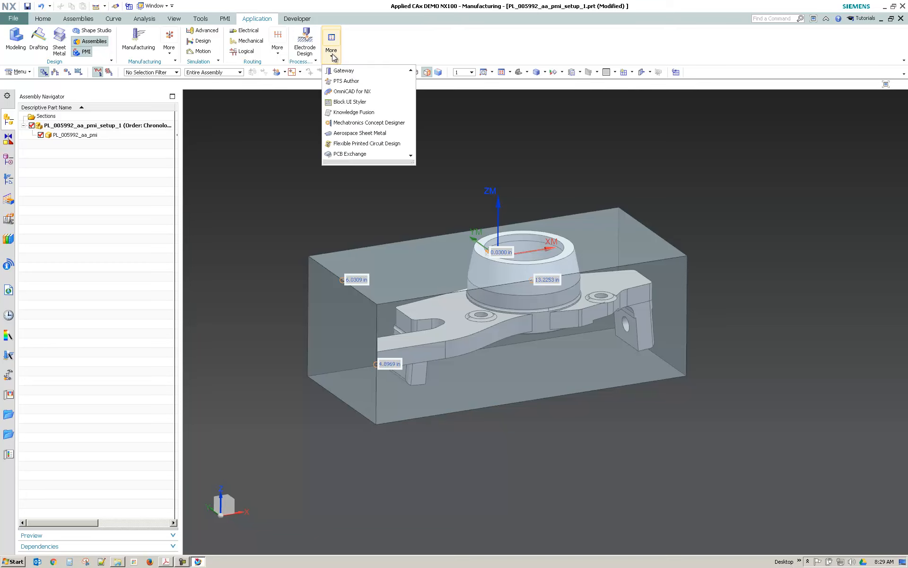
pyautogui.click(352, 74)
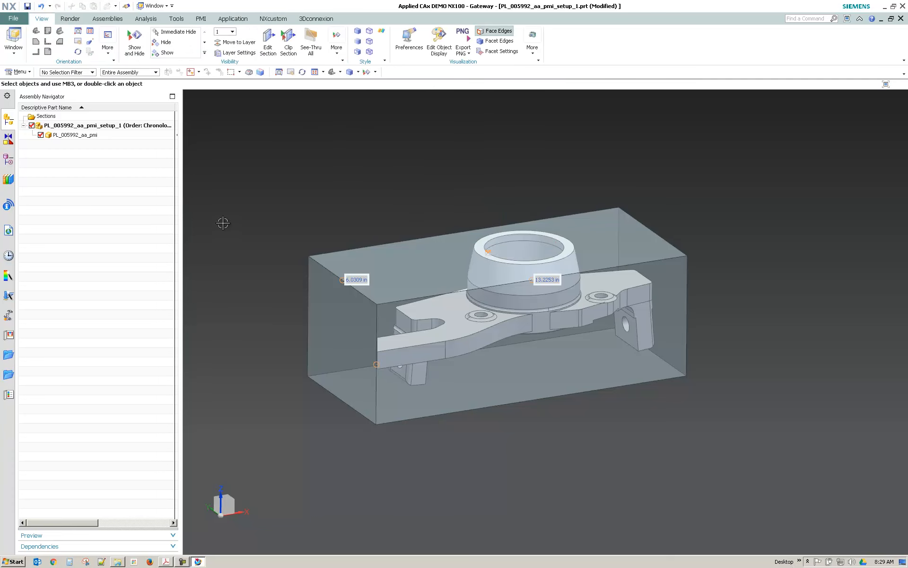
# Place a Milling Vise from the Work Holding folder of the CAM Reuse Library beside the stock block
pyautogui.click(8, 180)
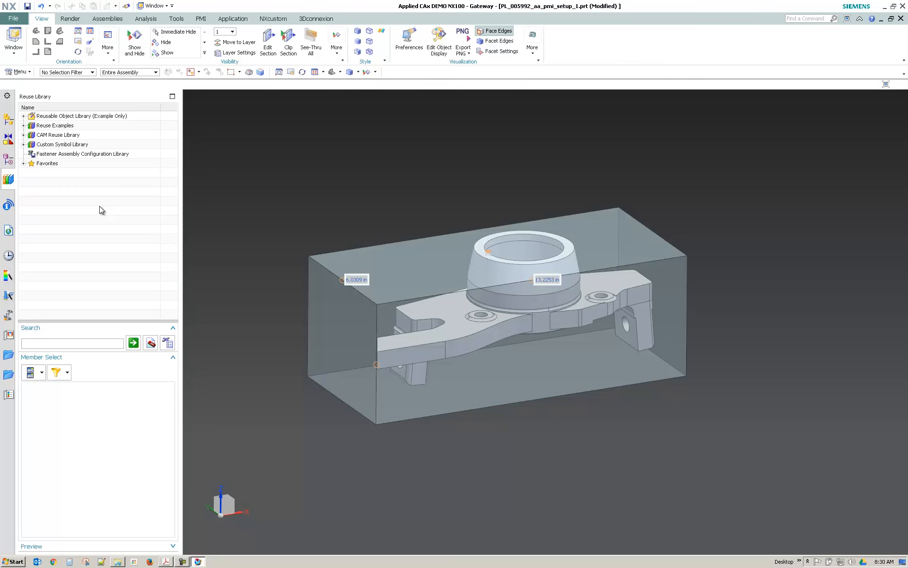
pyautogui.click(23, 135)
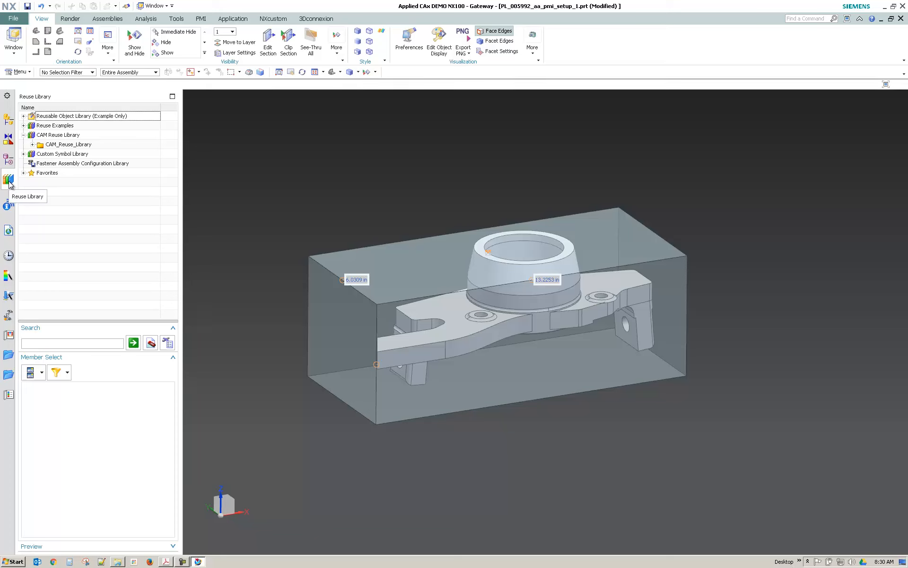
pyautogui.click(32, 144)
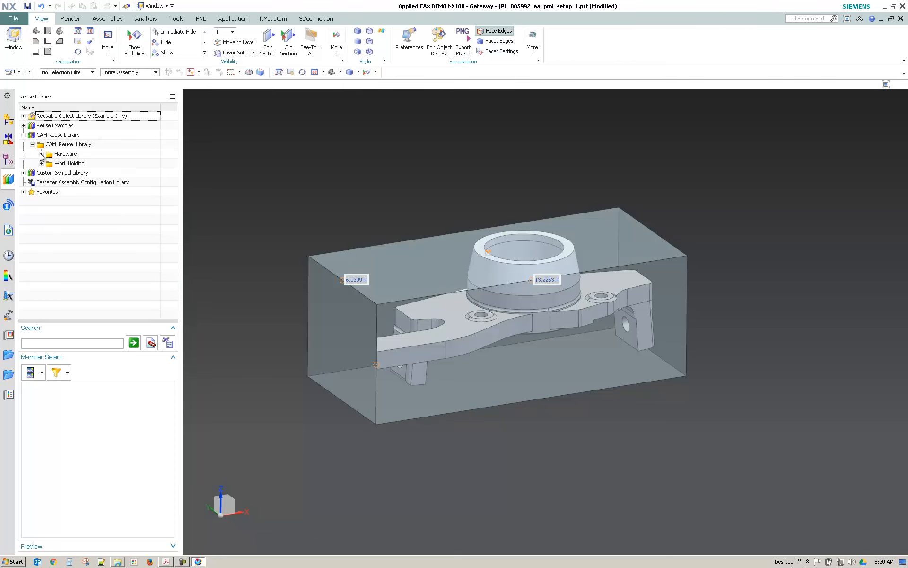
pyautogui.click(42, 163)
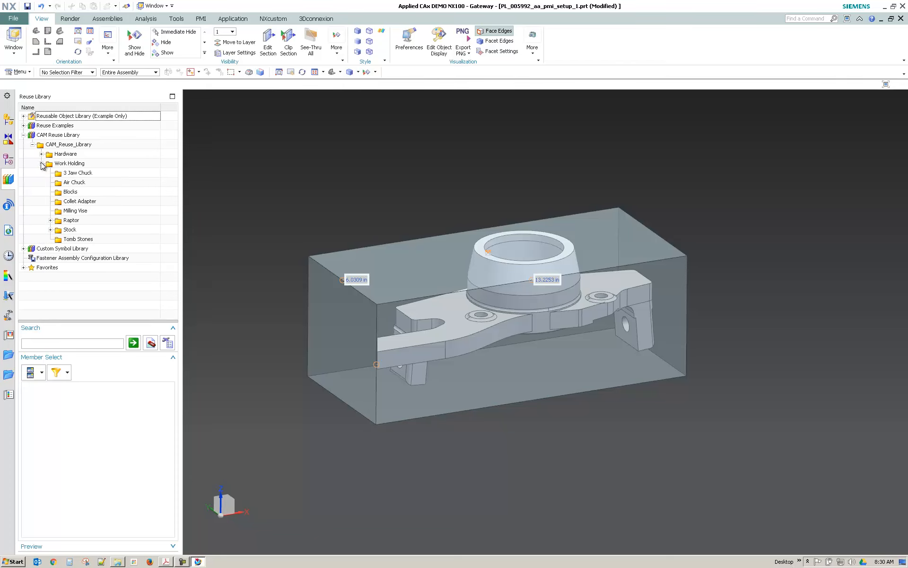
pyautogui.click(70, 211)
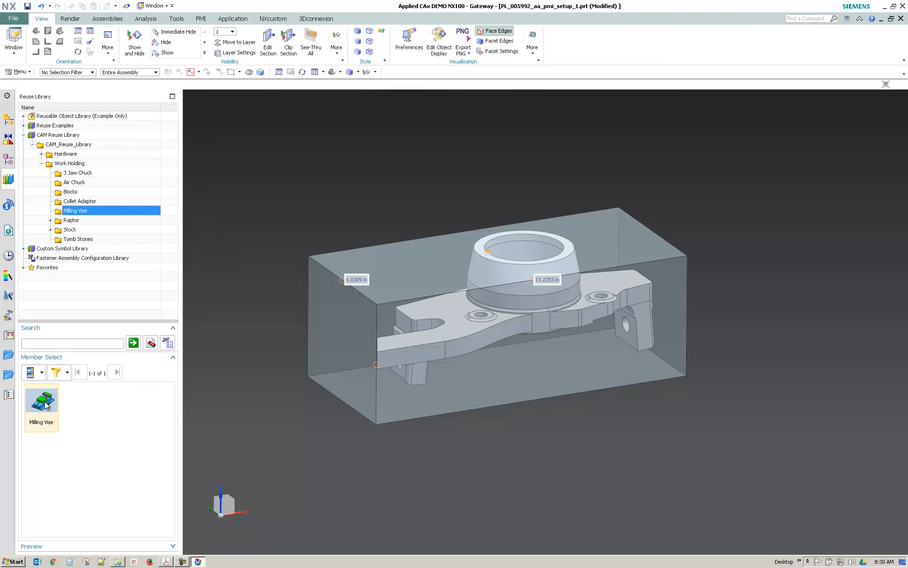
pyautogui.click(174, 358)
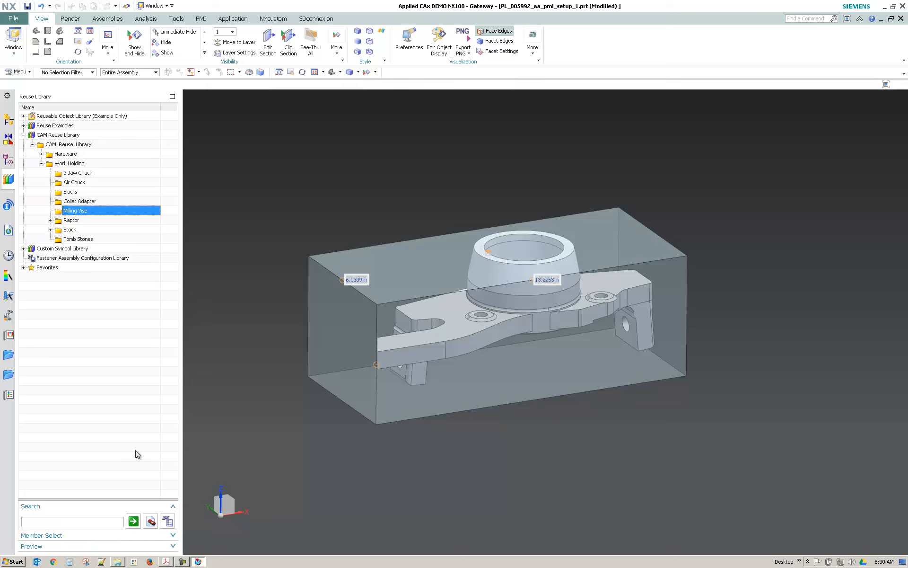
pyautogui.click(173, 535)
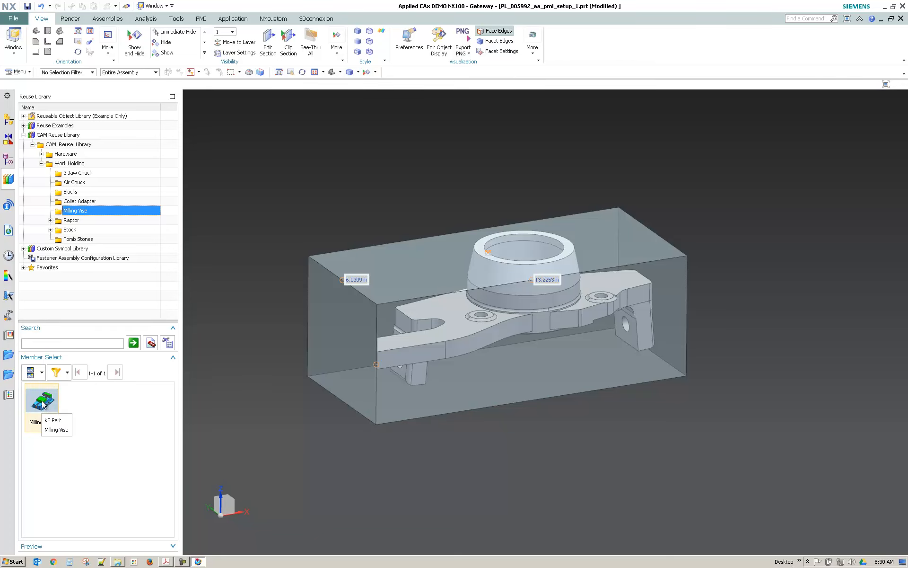
pyautogui.moveTo(43, 404); pyautogui.dragTo(547, 427)
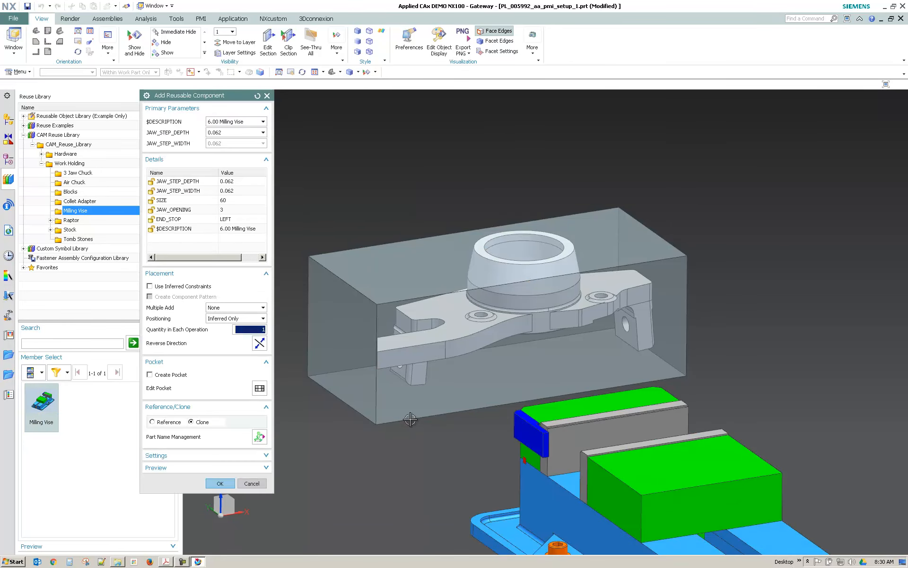
# Display the dimensions of the three stock length measurements from the model history
pyautogui.click(8, 159)
pyautogui.rightClick(73, 193)
pyautogui.click(85, 198)
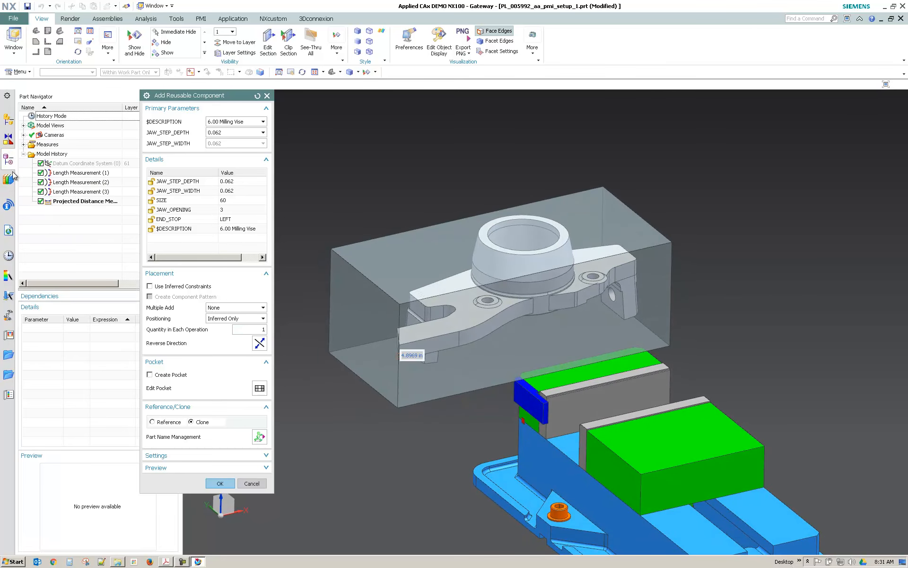
pyautogui.rightClick(70, 186)
pyautogui.click(83, 190)
pyautogui.rightClick(76, 174)
pyautogui.click(84, 180)
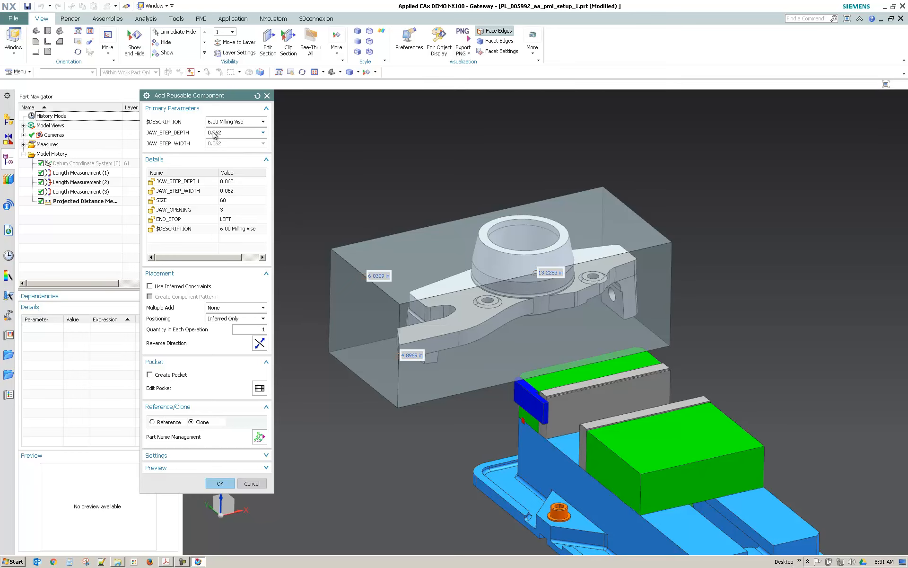
# Set the vise's jaw step depth to 0.125 and its jaw opening to 6.0309, redisplaying the stock's length and width dimensions for reference
pyautogui.click(235, 133)
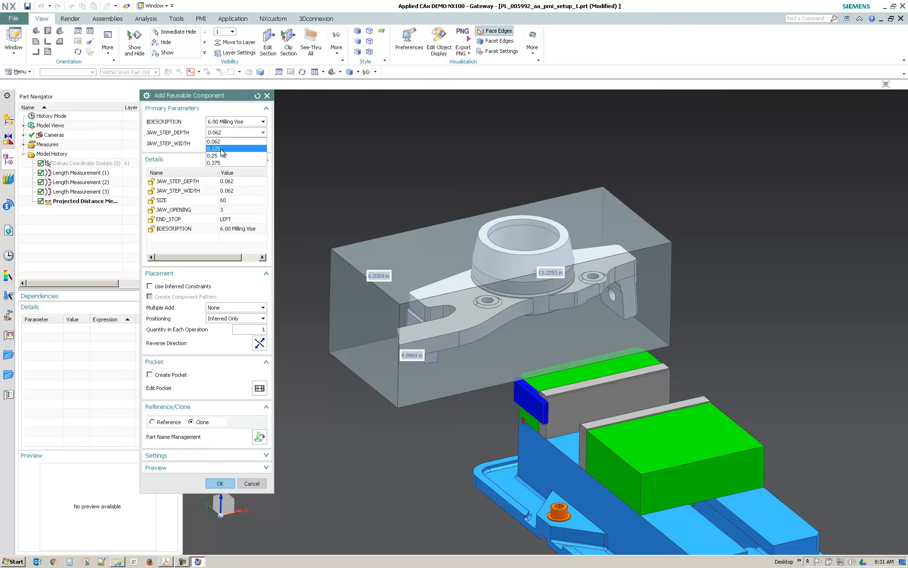
pyautogui.click(221, 149)
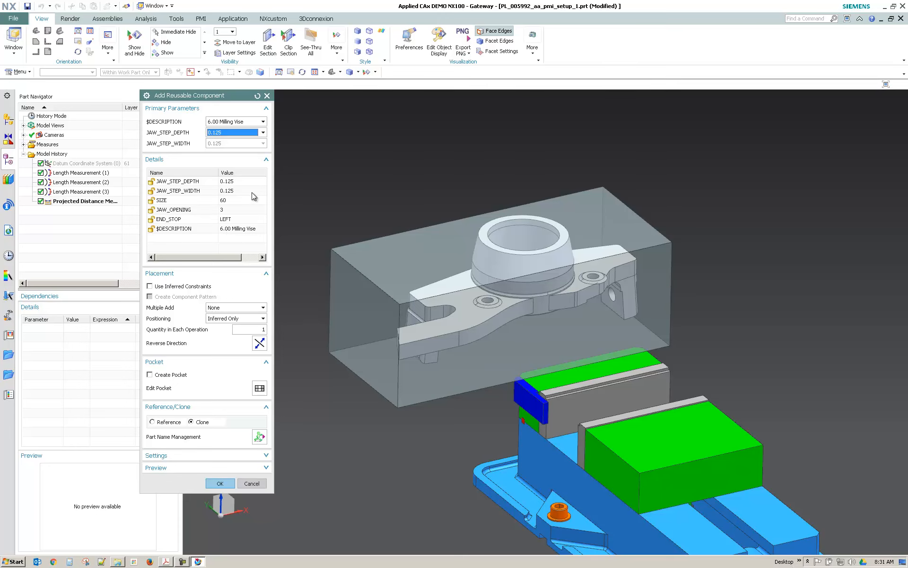
pyautogui.doubleClick(234, 209)
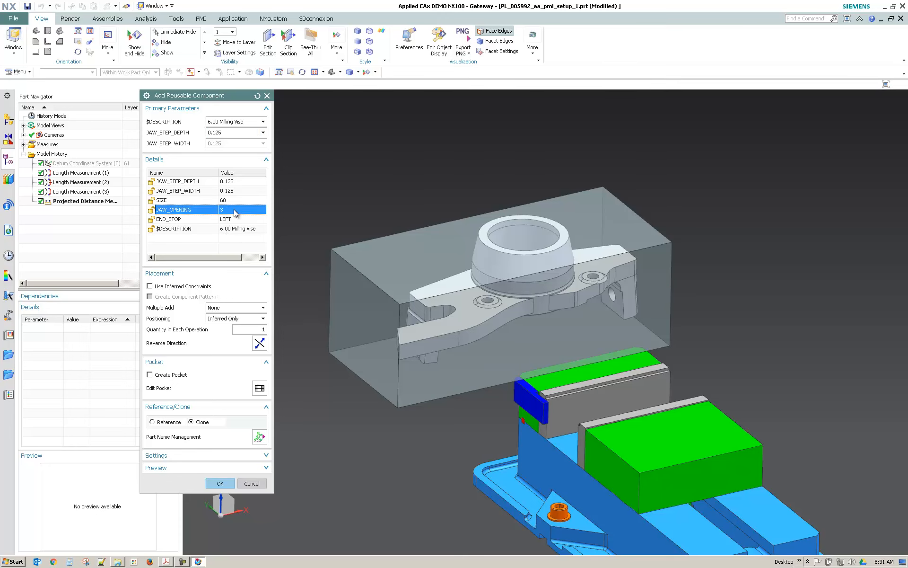
pyautogui.rightClick(64, 183)
pyautogui.click(73, 190)
pyautogui.rightClick(77, 171)
pyautogui.click(86, 179)
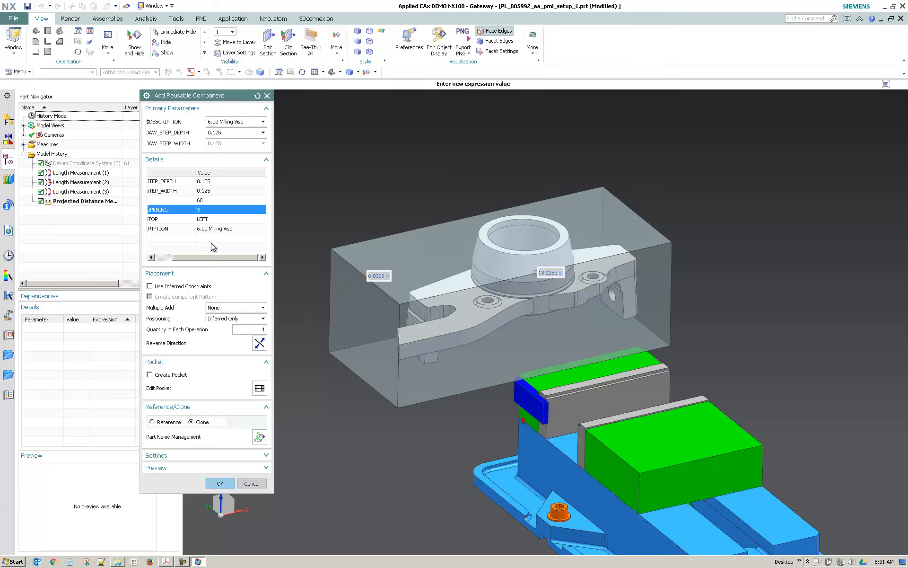
pyautogui.click(208, 214)
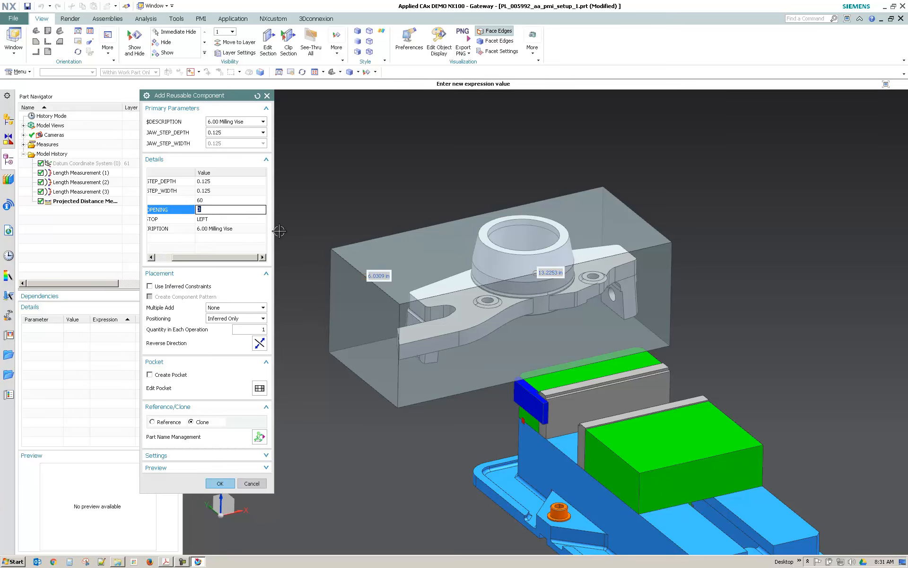
pyautogui.write('6.0309')
pyautogui.press('Return')
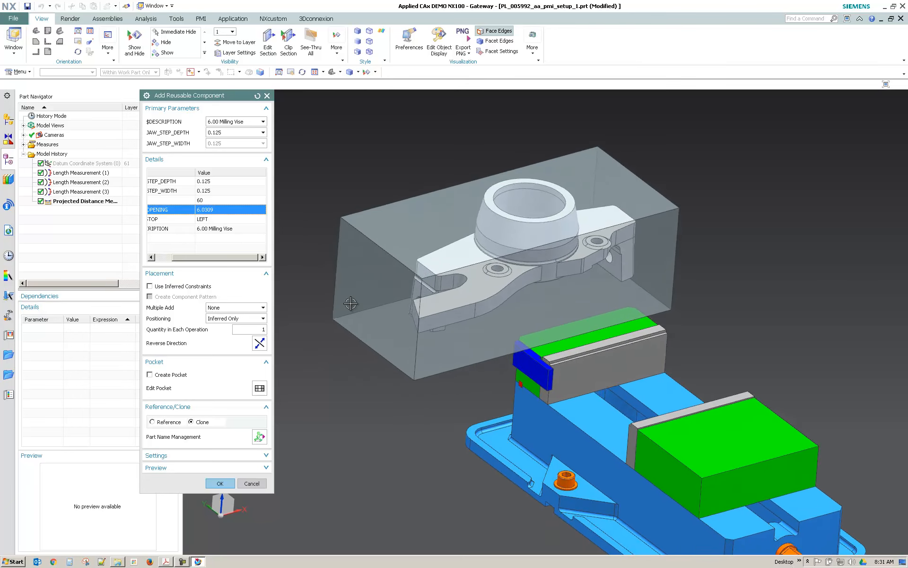
# Set the vise's end stop to NONE and add the vise as the cloned part Milling Vise_000.prt
pyautogui.click(215, 220)
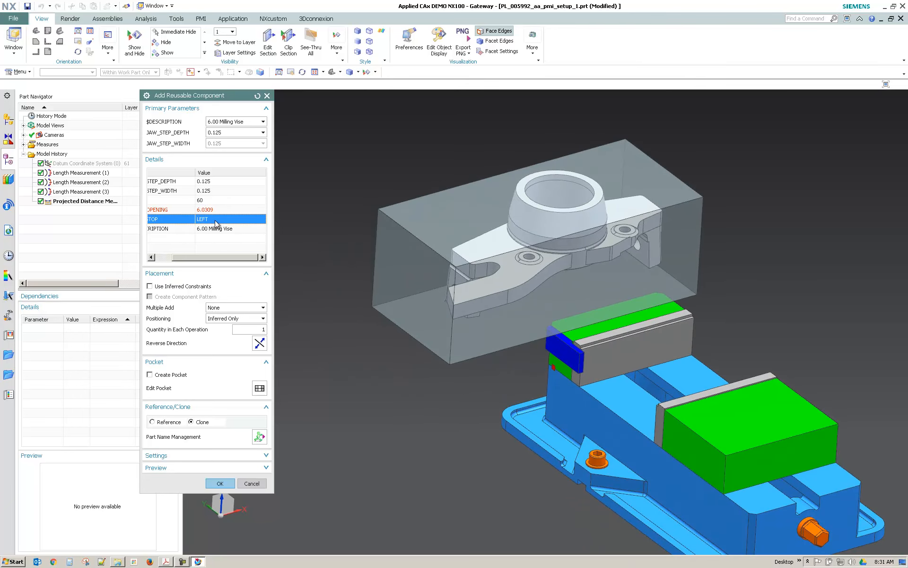
pyautogui.click(216, 222)
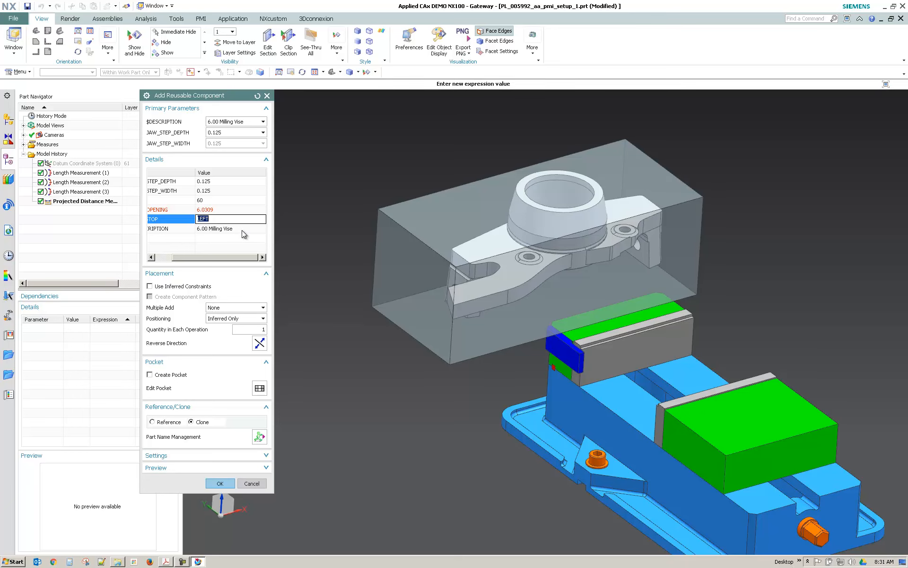
pyautogui.write('NONE')
pyautogui.press('Return')
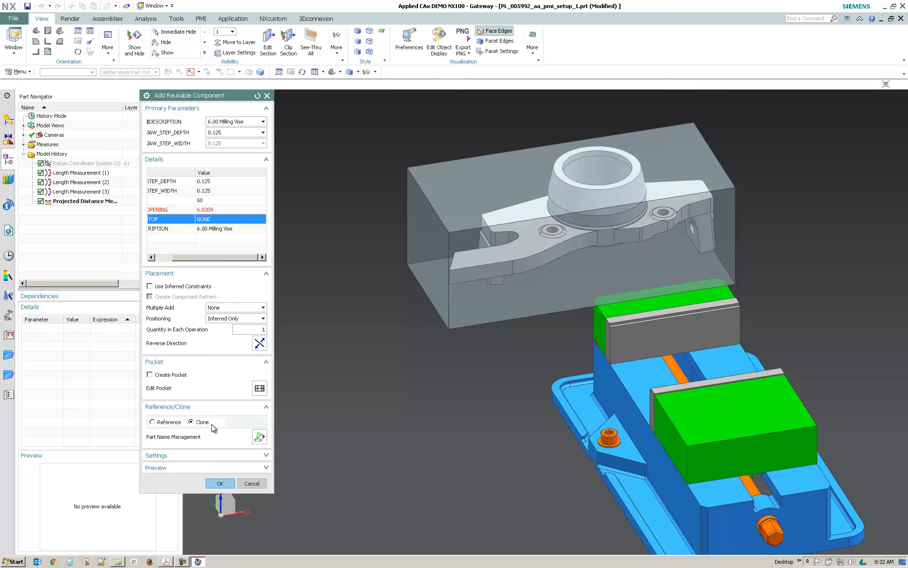
pyautogui.click(221, 484)
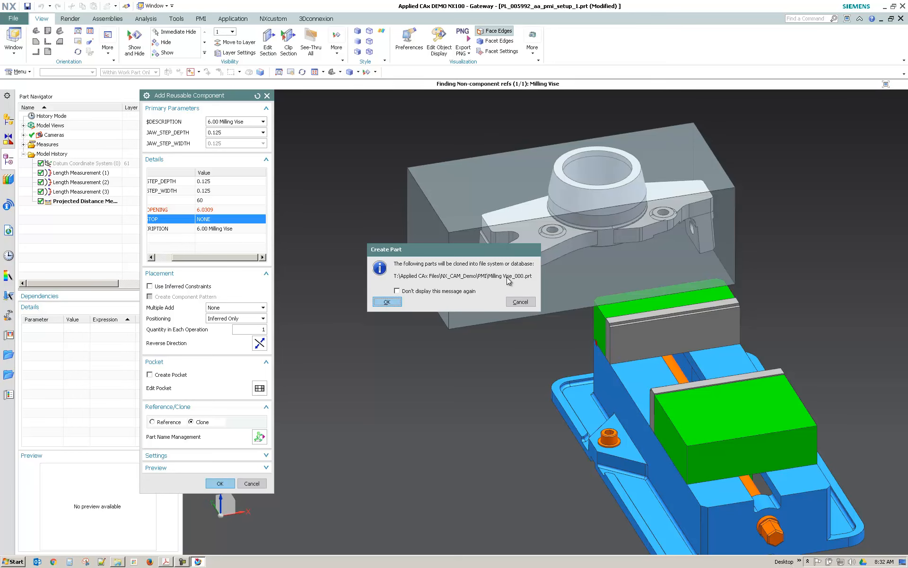
pyautogui.click(386, 302)
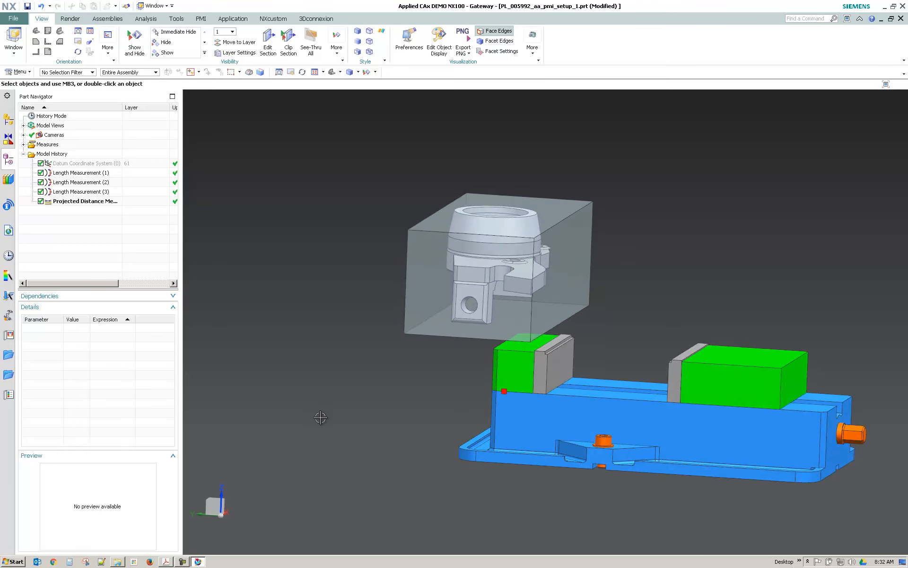
# Bring up the assembly commands for constraining the vise to the stock
pyautogui.moveTo(375, 189); pyautogui.dragTo(368, 188, button='middle')
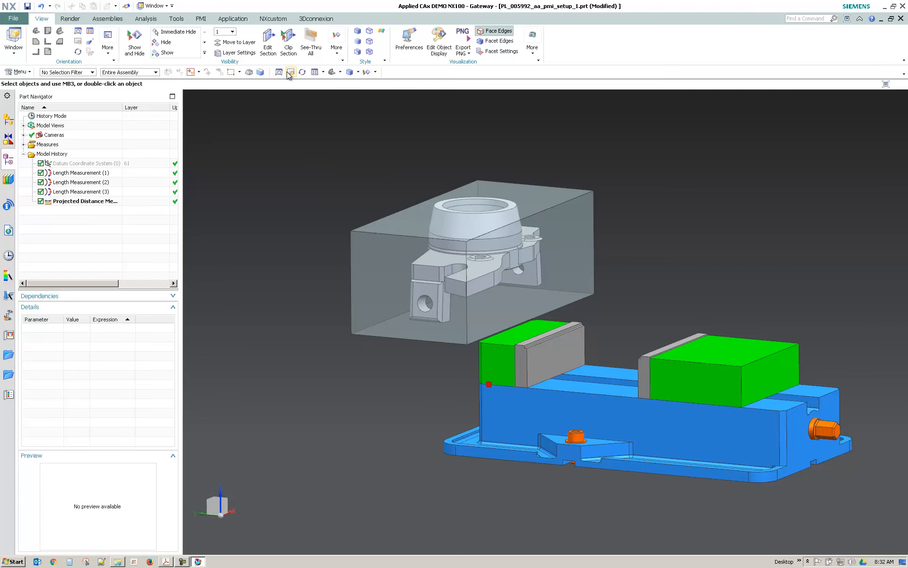
pyautogui.click(233, 18)
pyautogui.click(85, 51)
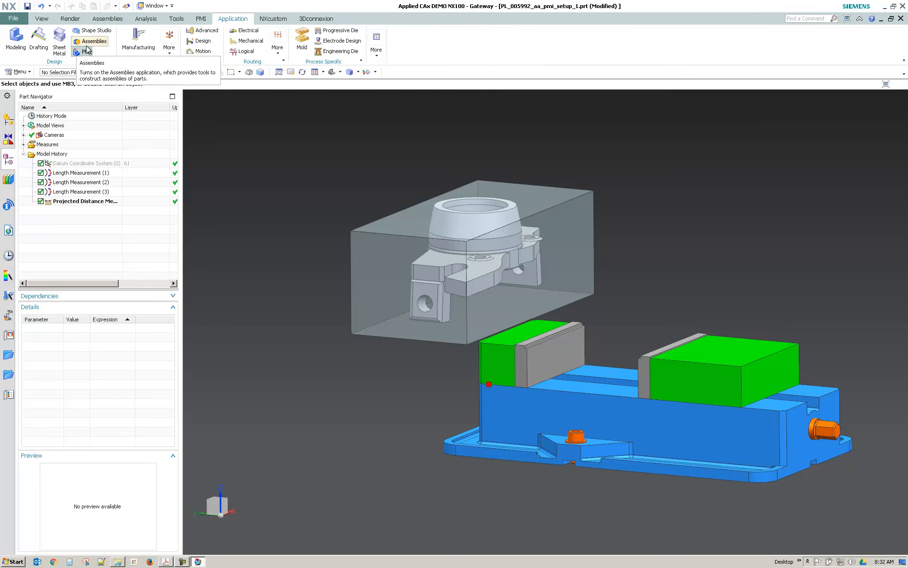
pyautogui.click(107, 19)
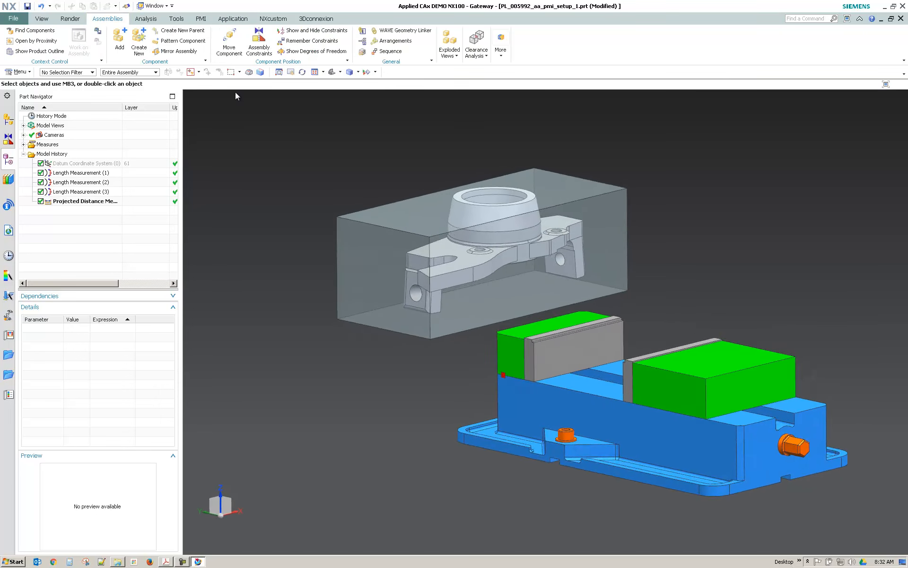
# Start a 2 to 2 Center assembly constraint and pick the stock block's two opposite end faces
pyautogui.click(271, 45)
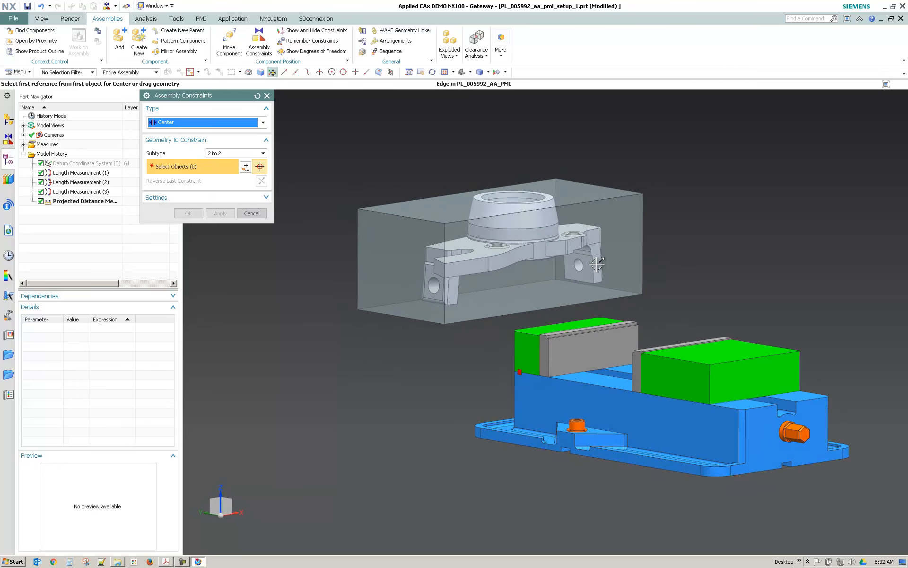
pyautogui.click(376, 272)
pyautogui.click(658, 206)
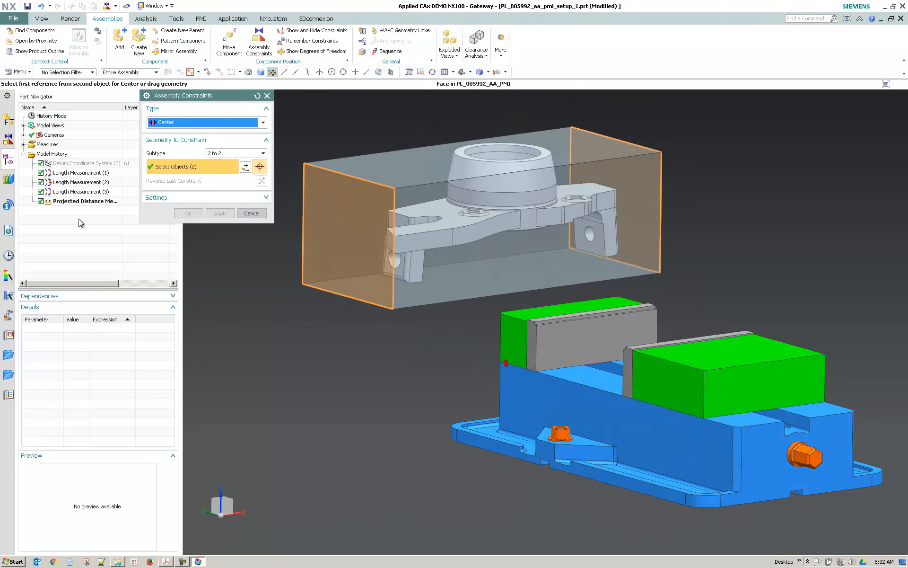
# Show the hidden Datum Coordinate System from the model history
pyautogui.click(13, 120)
pyautogui.click(8, 164)
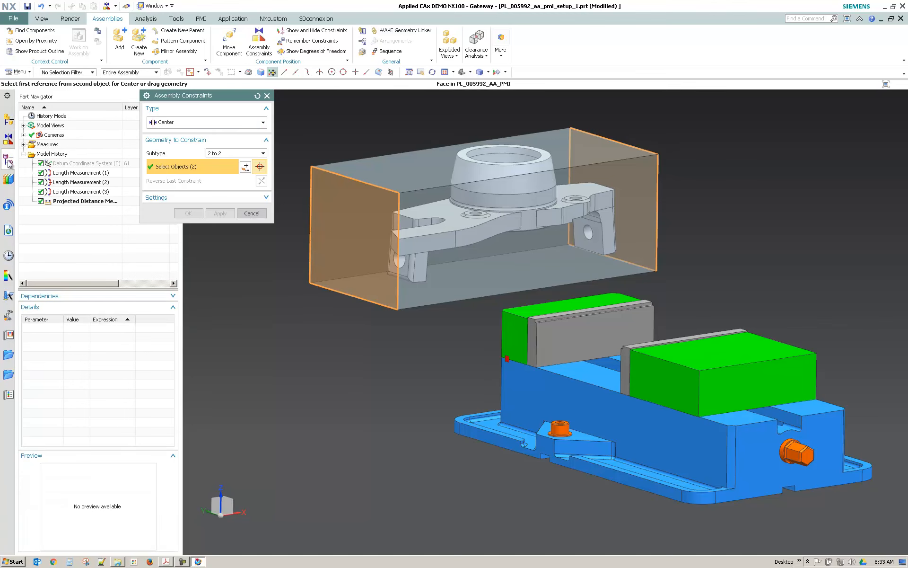
pyautogui.rightClick(72, 163)
pyautogui.rightClick(69, 167)
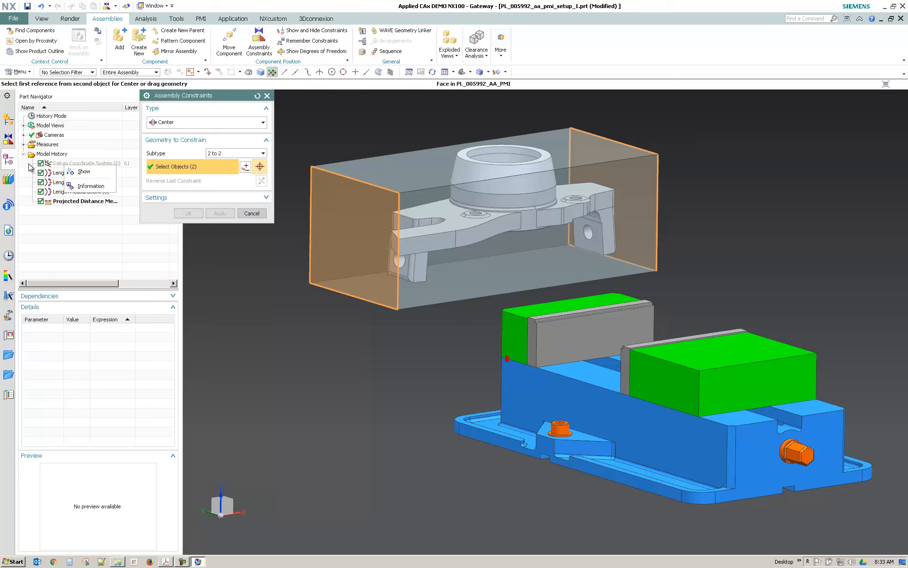
pyautogui.rightClick(62, 165)
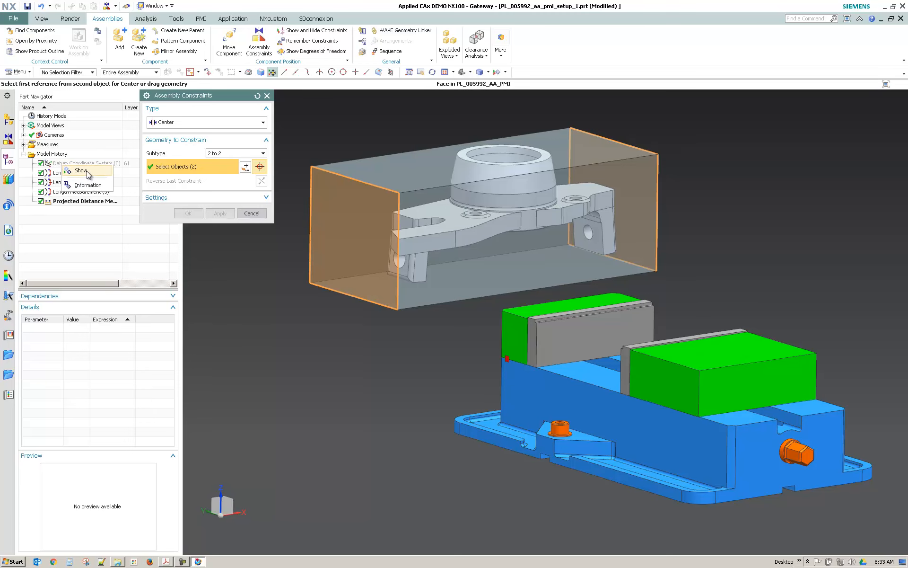
pyautogui.click(88, 175)
# Try to center the fixed jaw plate's two end faces on the stock's end faces, discarding the unapplied constraint
pyautogui.moveTo(534, 182); pyautogui.dragTo(513, 163, button='middle')
pyautogui.moveTo(413, 297); pyautogui.dragTo(361, 311, button='middle')
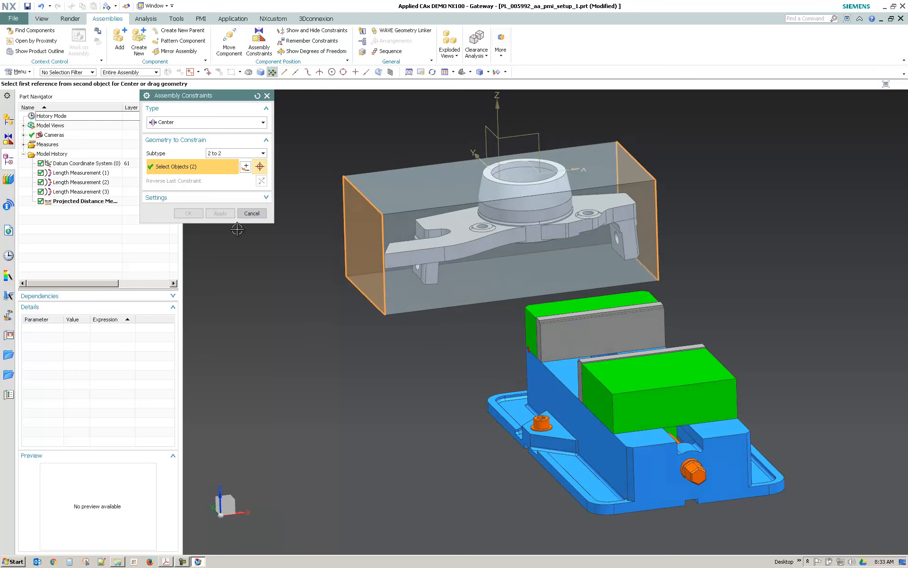
pyautogui.scroll(3, 521, 362)
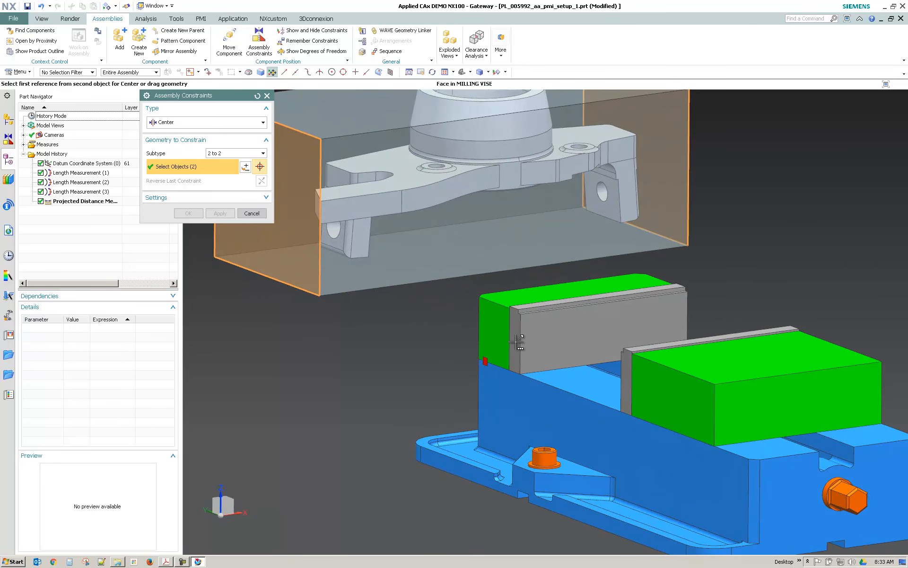
pyautogui.click(517, 341)
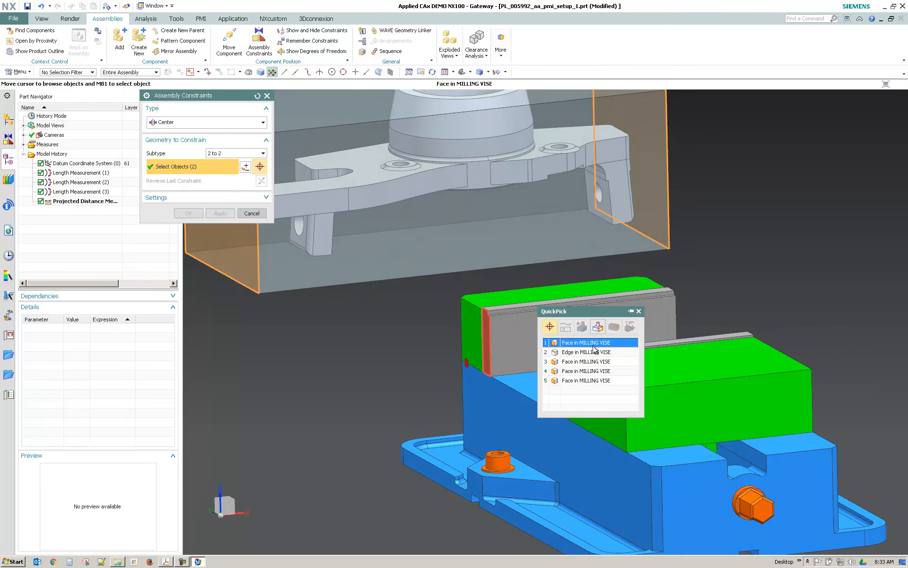
pyautogui.click(595, 349)
pyautogui.click(654, 334)
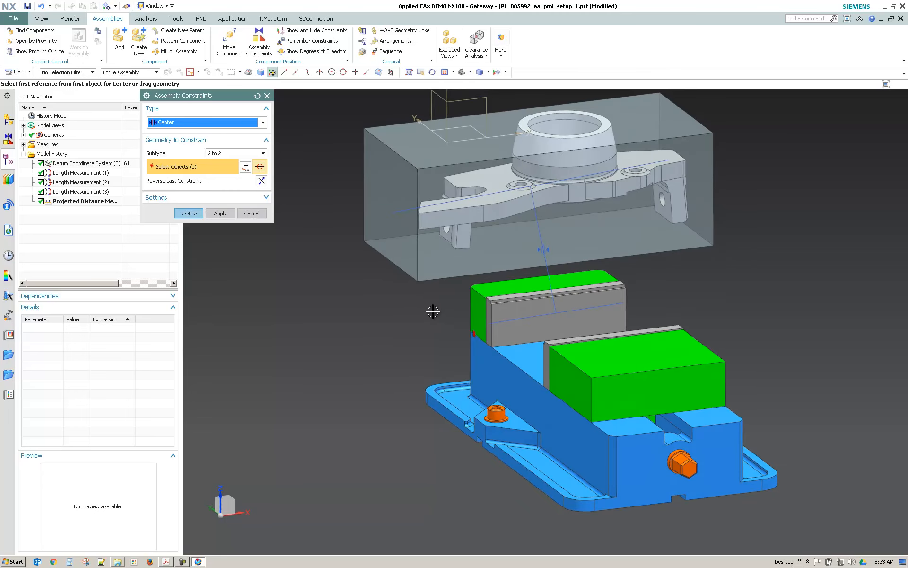
pyautogui.press('Escape')
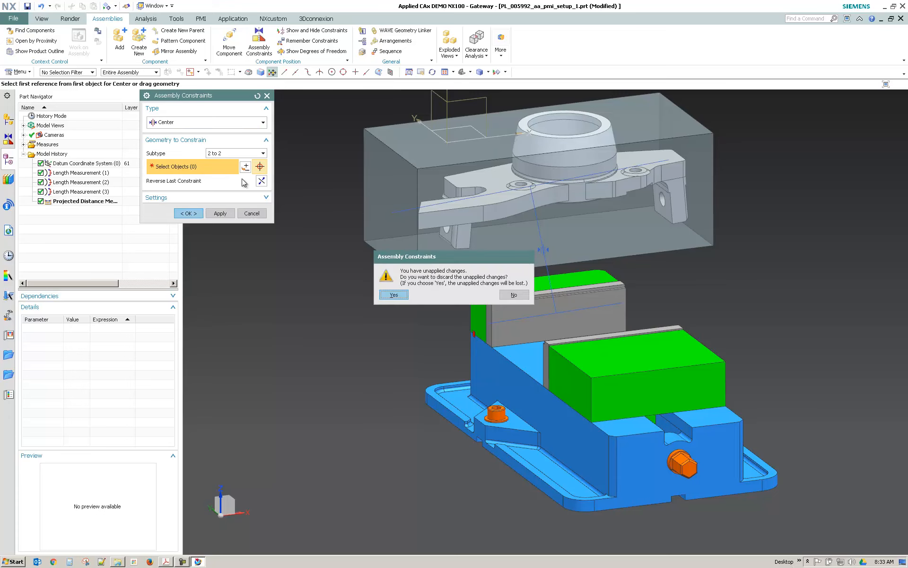
pyautogui.click(393, 295)
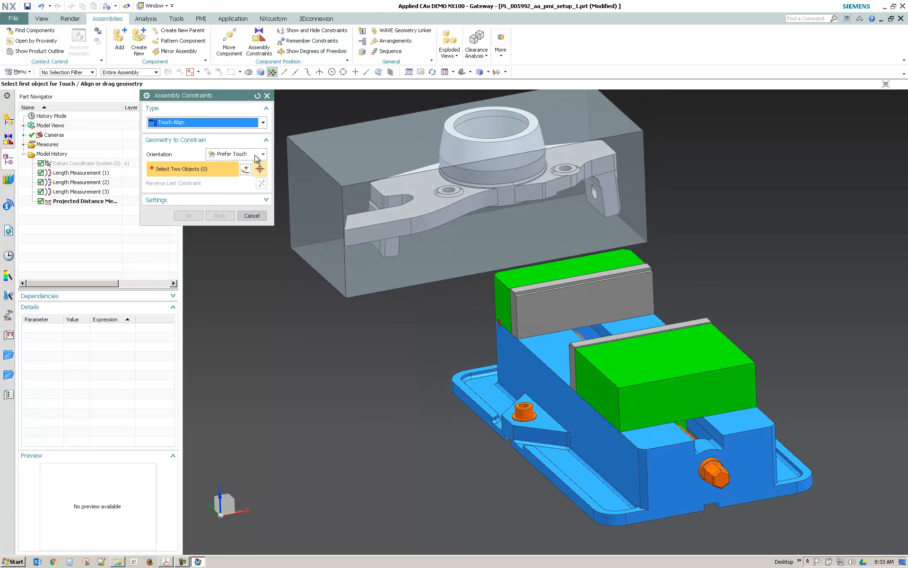
# Set up a Center assembly constraint with subtype 2 to 2, picking one end face of the fixed jaw plate
pyautogui.click(236, 123)
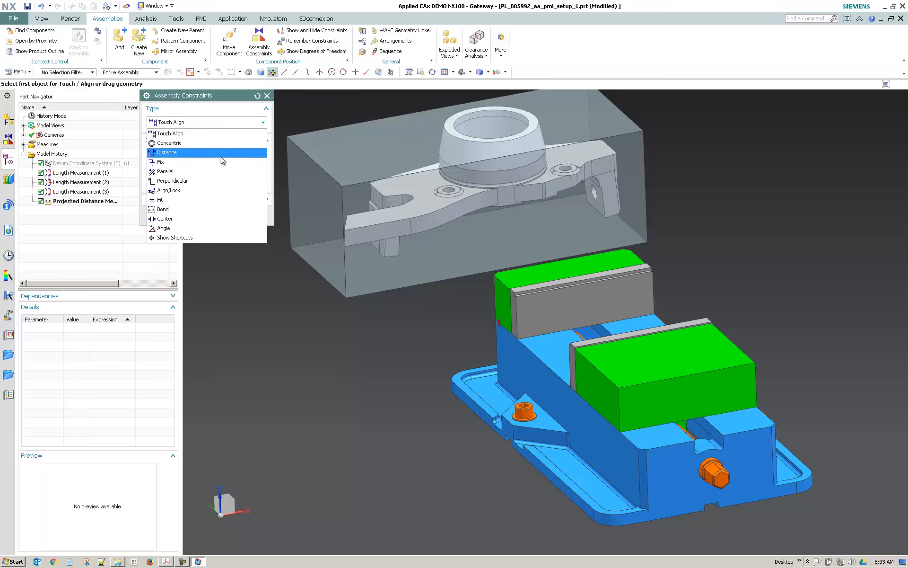
pyautogui.click(199, 219)
pyautogui.scroll(4, 447, 336)
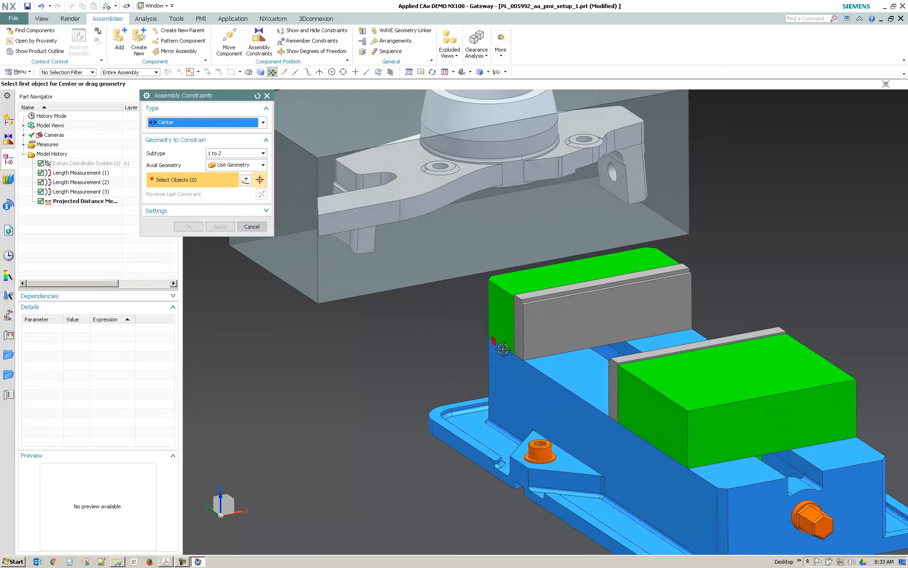
pyautogui.click(446, 317)
pyautogui.moveTo(644, 316); pyautogui.dragTo(544, 284, button='middle')
pyautogui.click(237, 154)
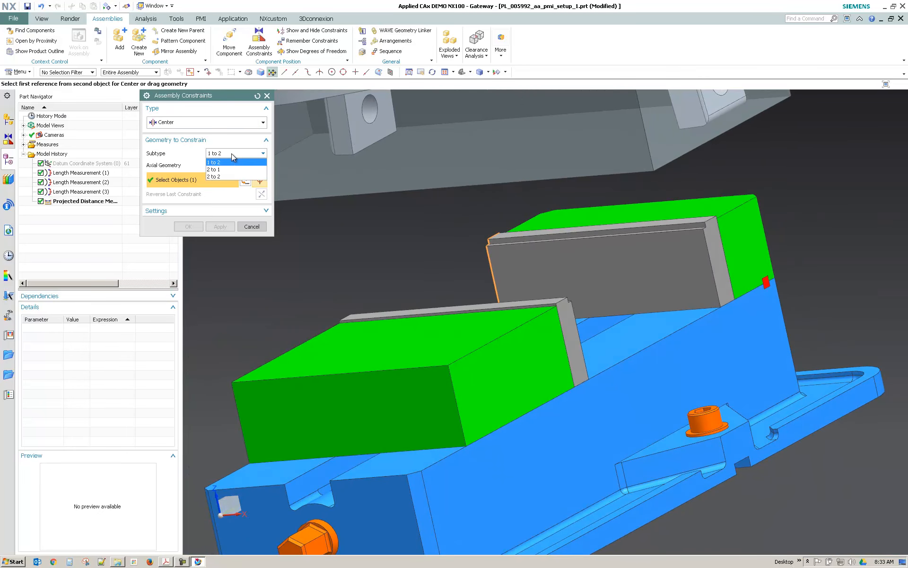
pyautogui.click(222, 176)
# Center the vise on the stock by pairing the fixed jaw plate's end faces with the stock's two end faces
pyautogui.moveTo(379, 241); pyautogui.dragTo(412, 233, button='middle')
pyautogui.click(356, 260)
pyautogui.click(620, 247)
pyautogui.click(411, 234)
pyautogui.moveTo(560, 305); pyautogui.dragTo(712, 174, button='middle')
pyautogui.click(712, 174)
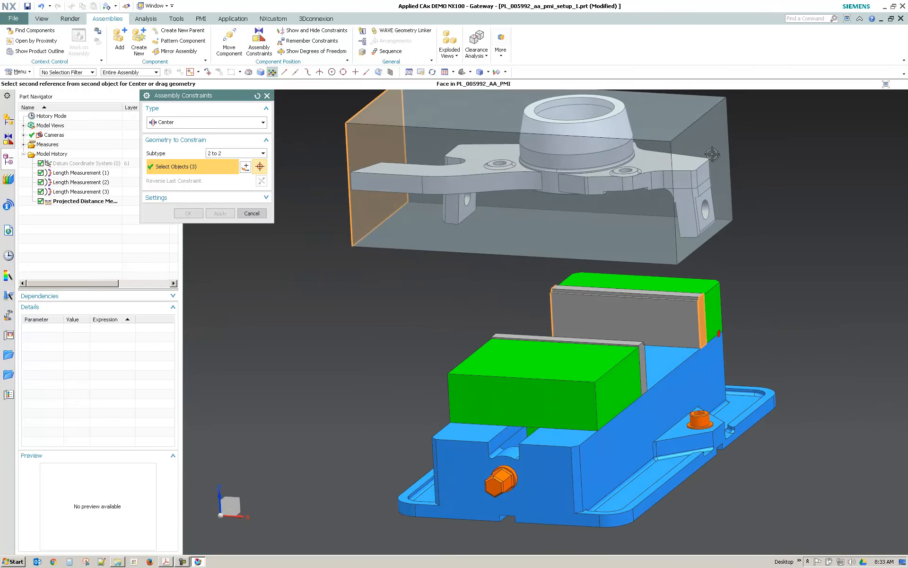
# Show the Datum Coordinate System of the setup assembly
pyautogui.moveTo(615, 312); pyautogui.dragTo(522, 310, button='middle')
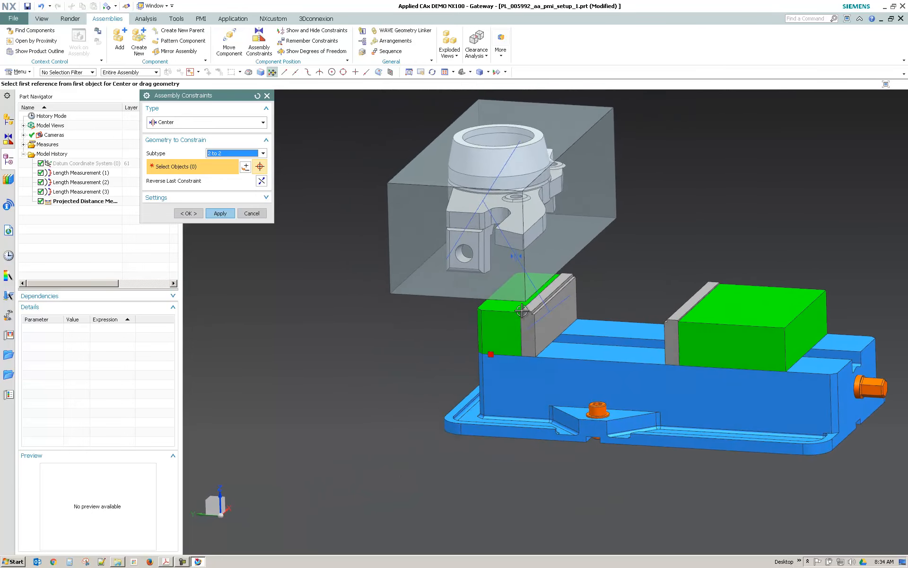
pyautogui.rightClick(56, 163)
pyautogui.click(70, 170)
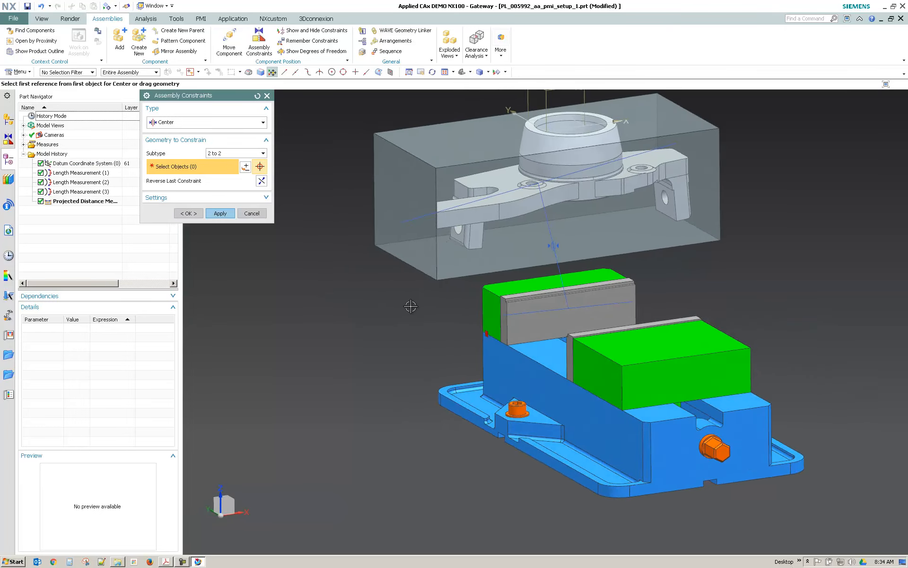
# Try Touch Align constraints with Prefer Touch orientation to seat the stock against the fixed jaw's step faces
pyautogui.click(222, 124)
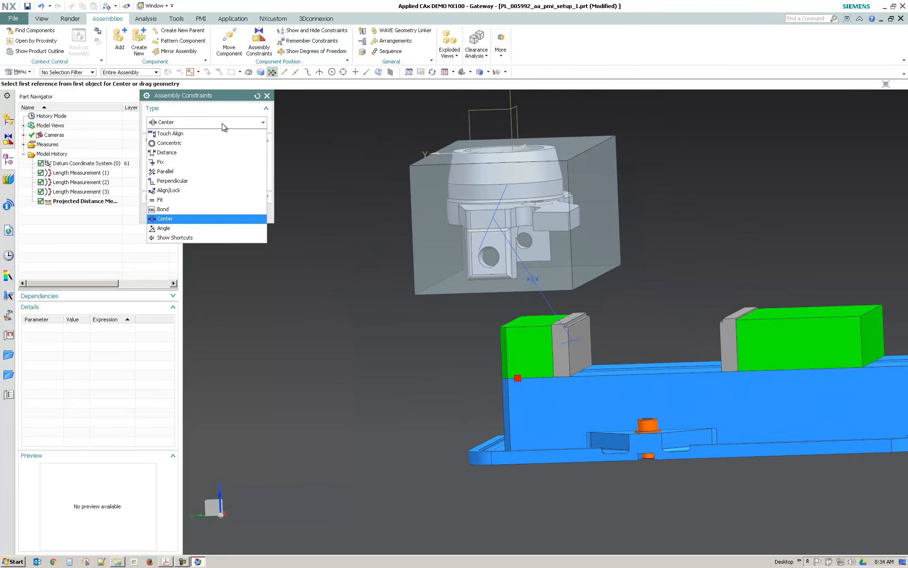
pyautogui.click(179, 131)
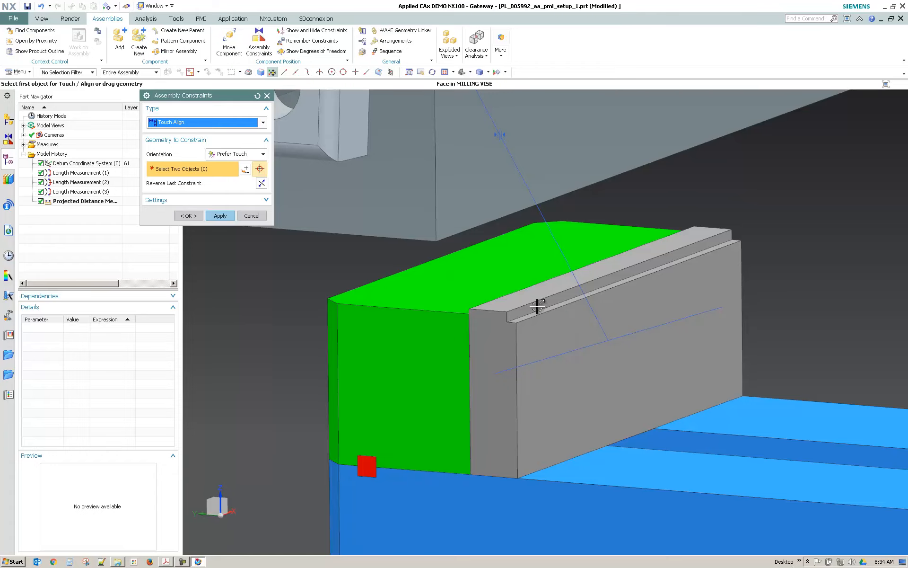
pyautogui.click(537, 306)
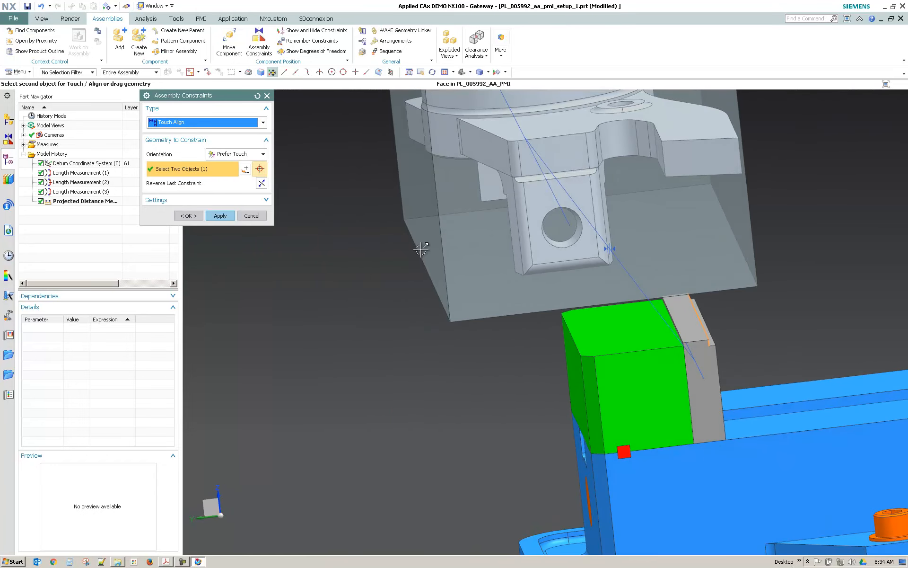
pyautogui.click(421, 249)
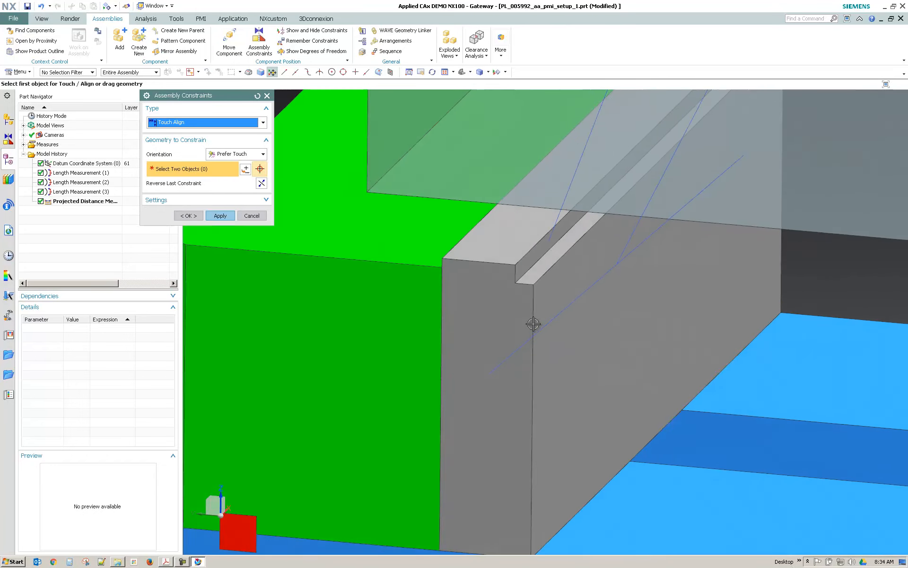
pyautogui.click(556, 251)
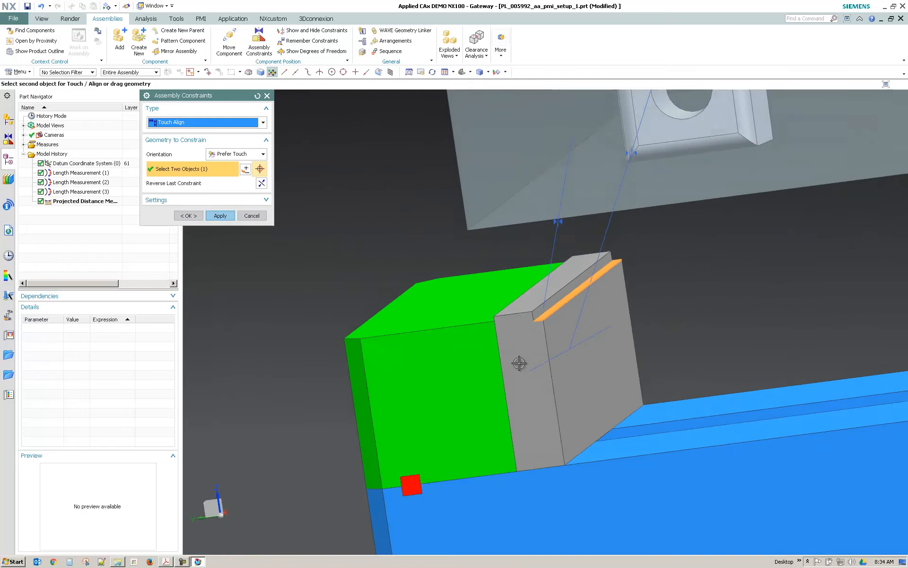
pyautogui.click(524, 279)
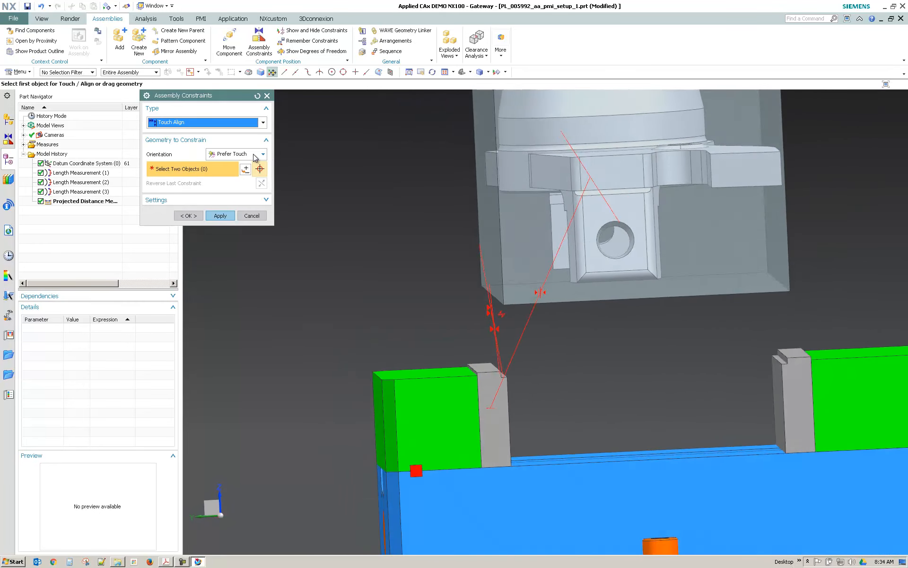
# Accept the assembly constraints and list them under the setup assembly's Constraints node
pyautogui.click(188, 216)
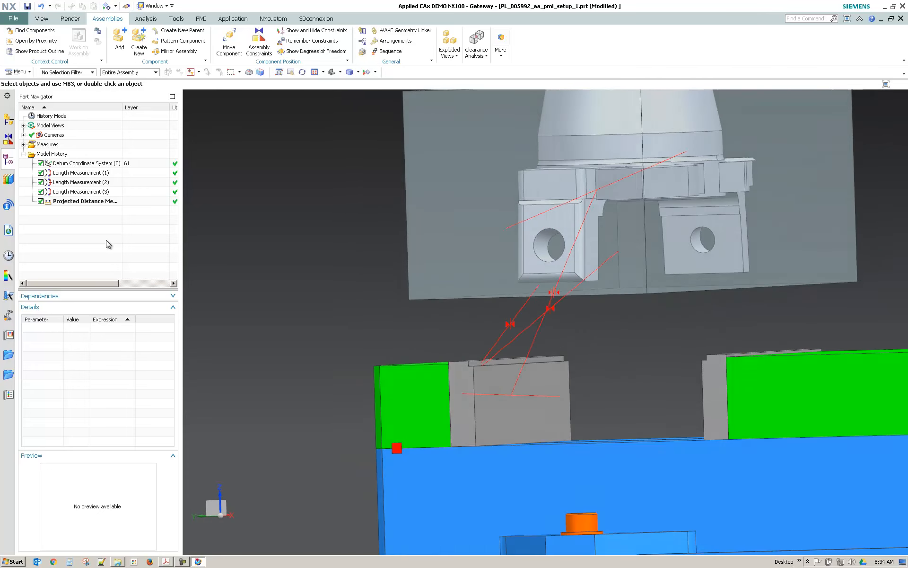
pyautogui.click(9, 119)
pyautogui.click(33, 134)
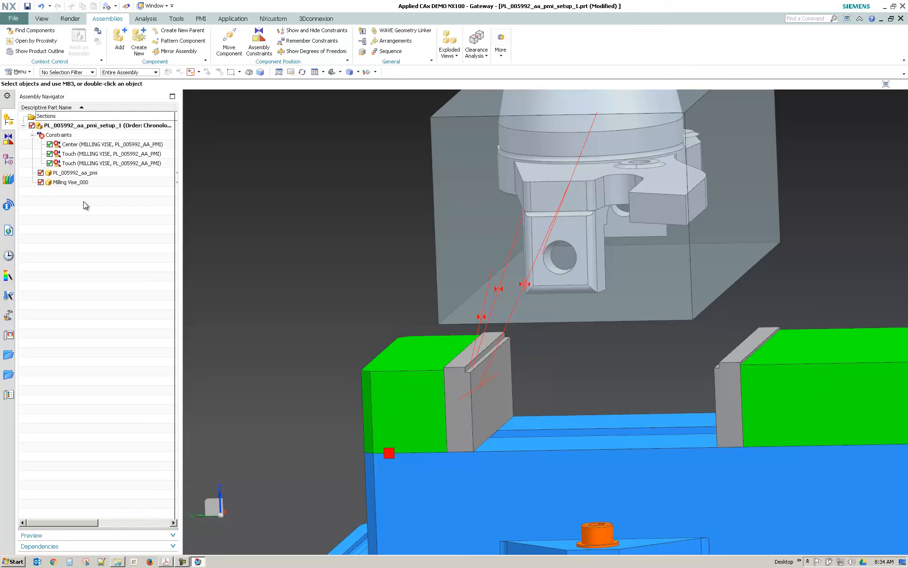
# Delete the second Touch constraint between the milling vise and the stock
pyautogui.click(99, 163)
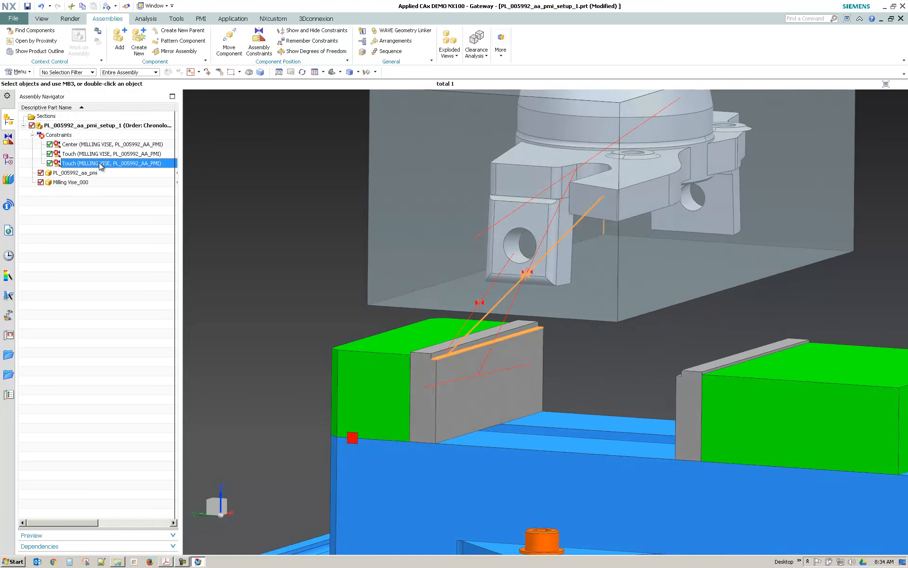
pyautogui.rightClick(101, 165)
pyautogui.click(152, 151)
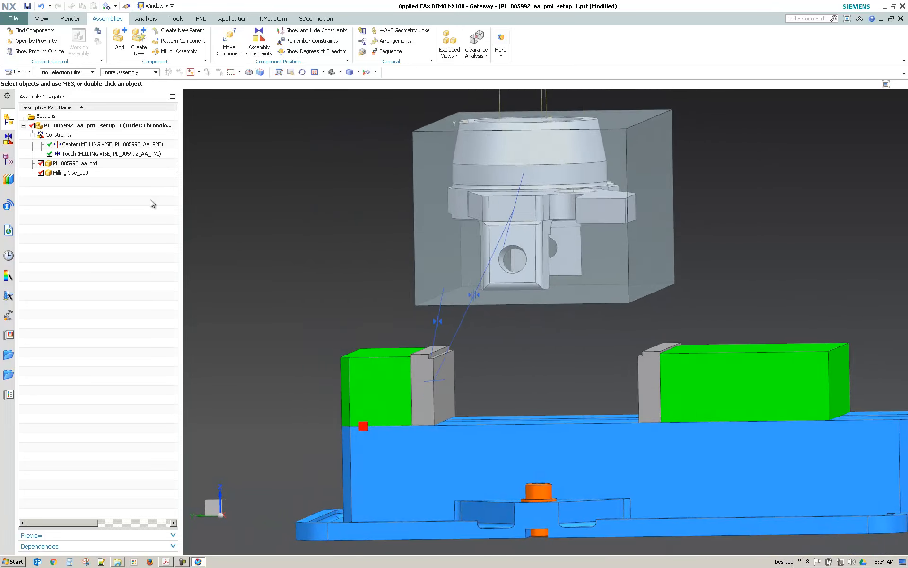
pyautogui.rightClick(66, 157)
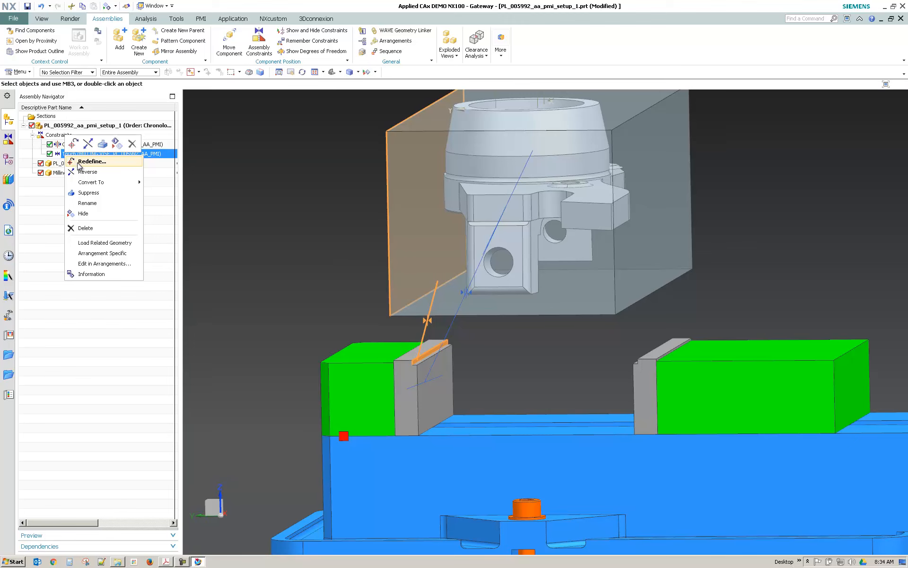
pyautogui.click(80, 162)
pyautogui.click(251, 155)
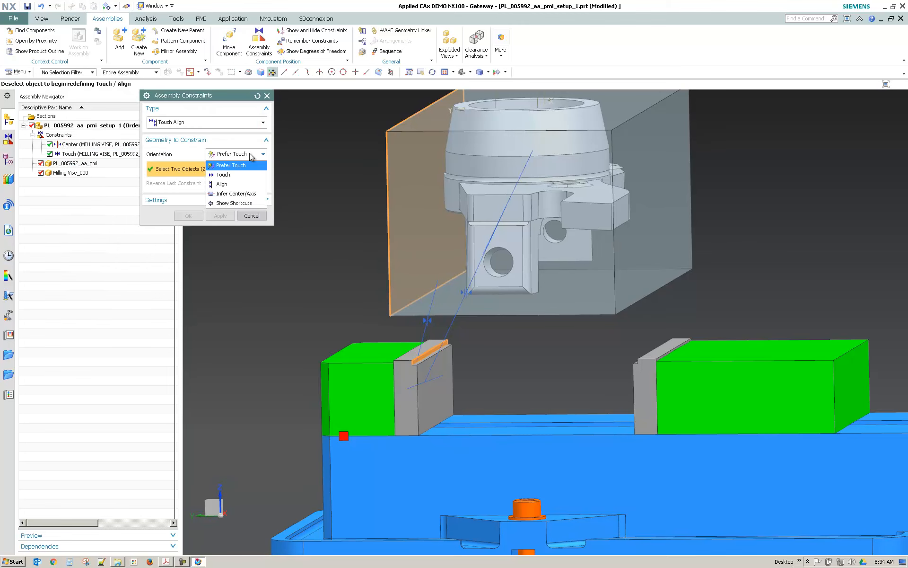
pyautogui.click(233, 175)
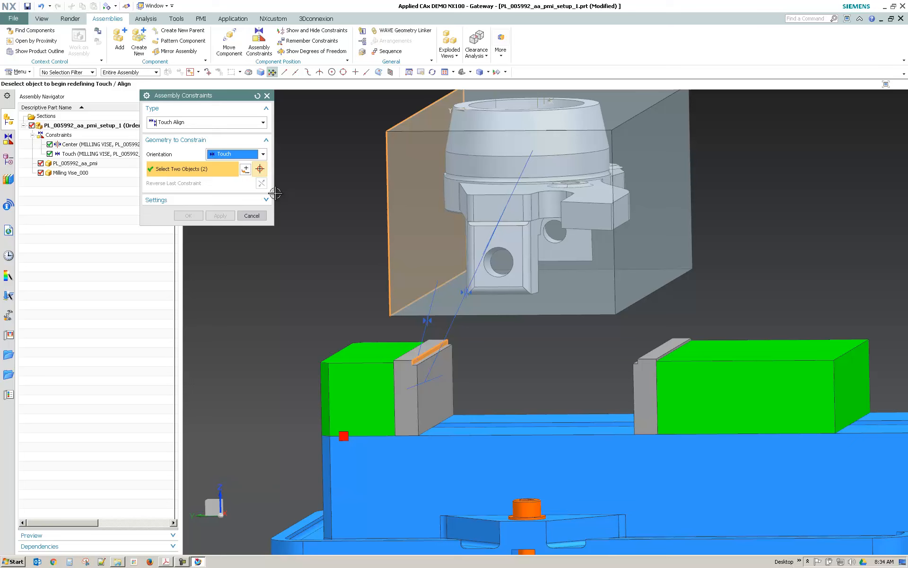
pyautogui.click(251, 215)
# Delete the remaining Touch constraint between the vise and the stock, keeping the Center constraint
pyautogui.rightClick(100, 154)
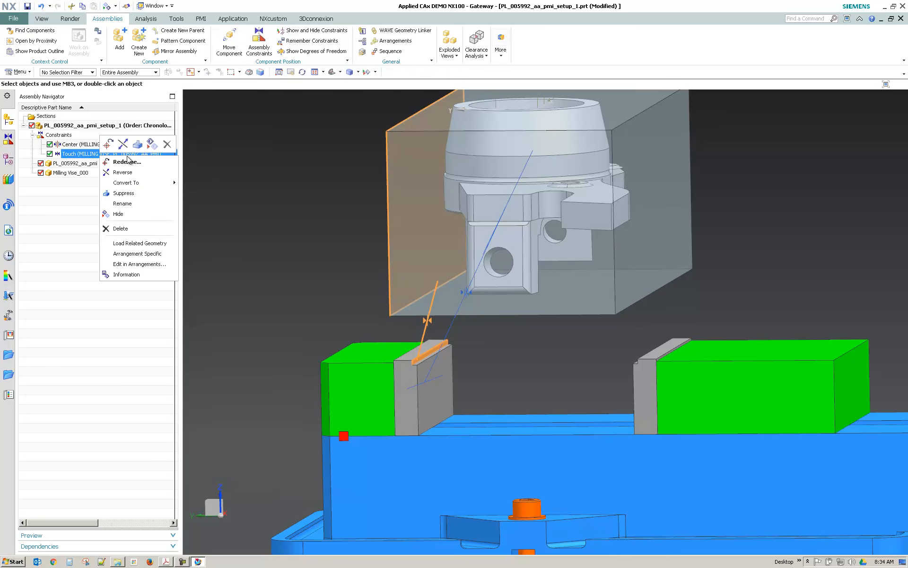
pyautogui.click(171, 148)
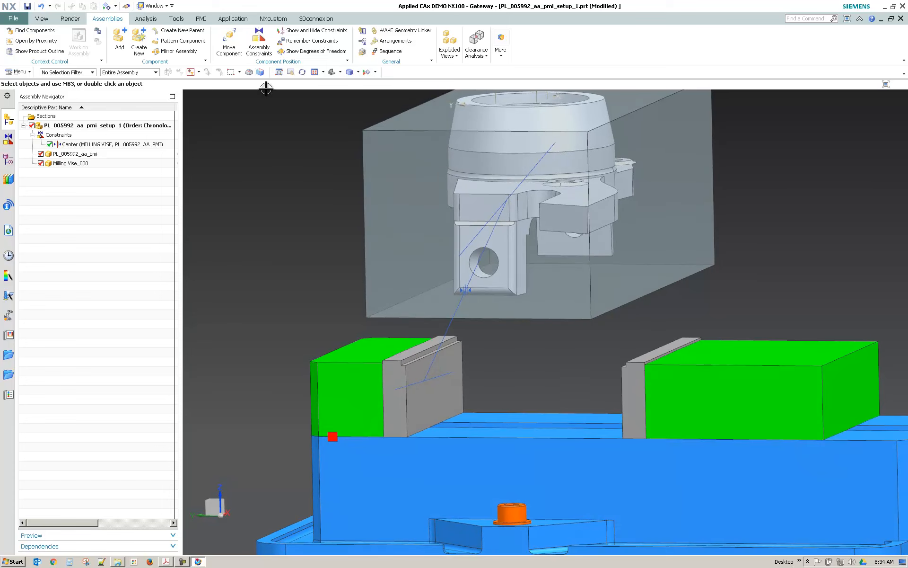
# Start a Touch Align assembly constraint with its orientation set to Touch
pyautogui.click(259, 43)
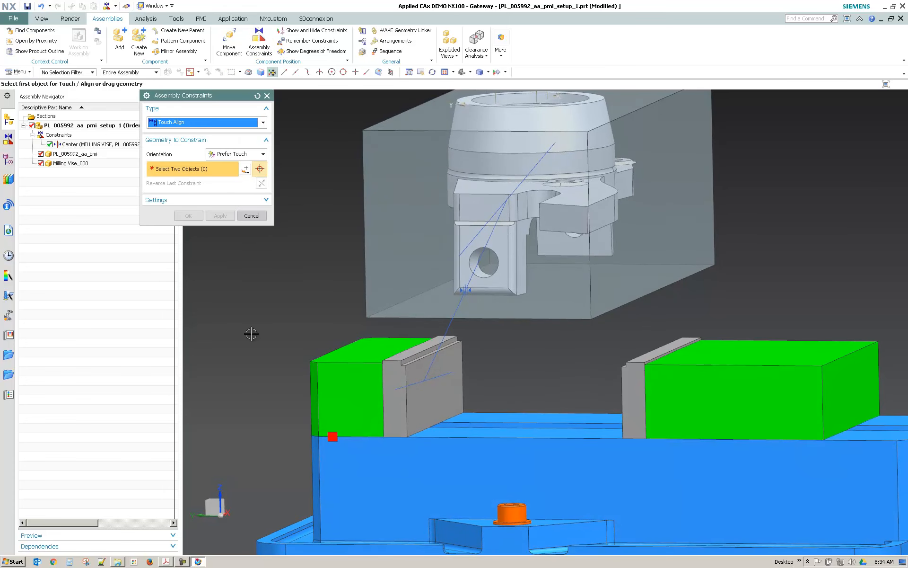
pyautogui.click(239, 154)
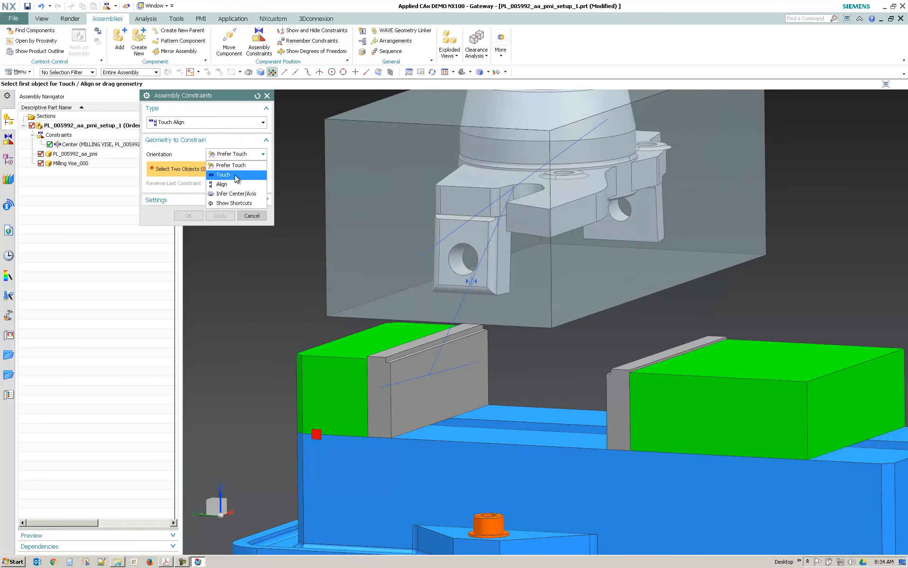
pyautogui.click(235, 174)
pyautogui.scroll(3, 290, 248)
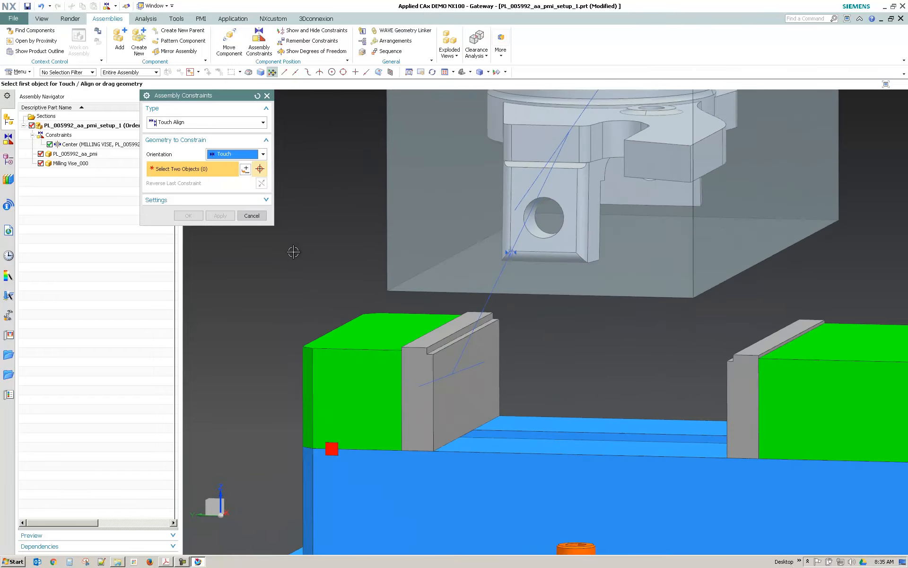
pyautogui.scroll(4, 412, 347)
pyautogui.click(447, 328)
pyautogui.scroll(-4, 447, 328)
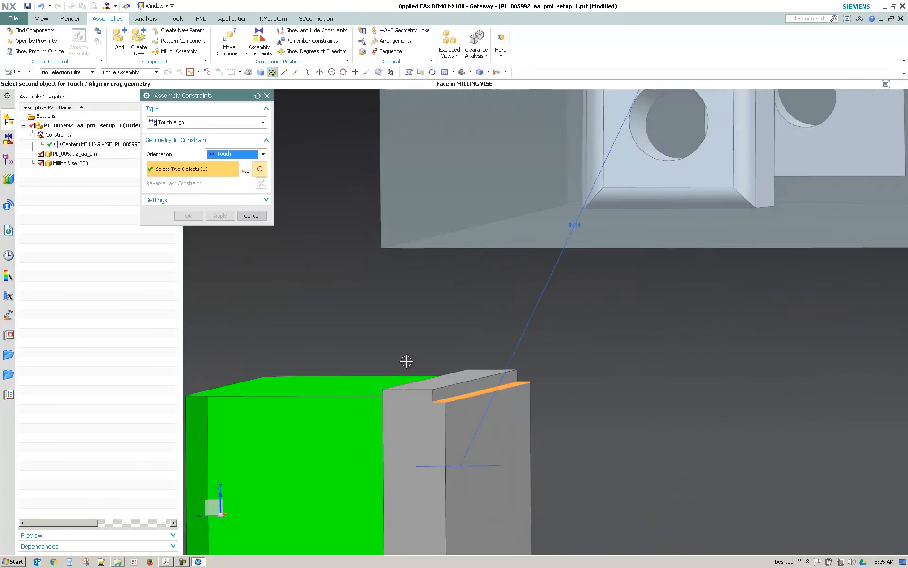
pyautogui.moveTo(450, 401); pyautogui.dragTo(460, 440, button='middle')
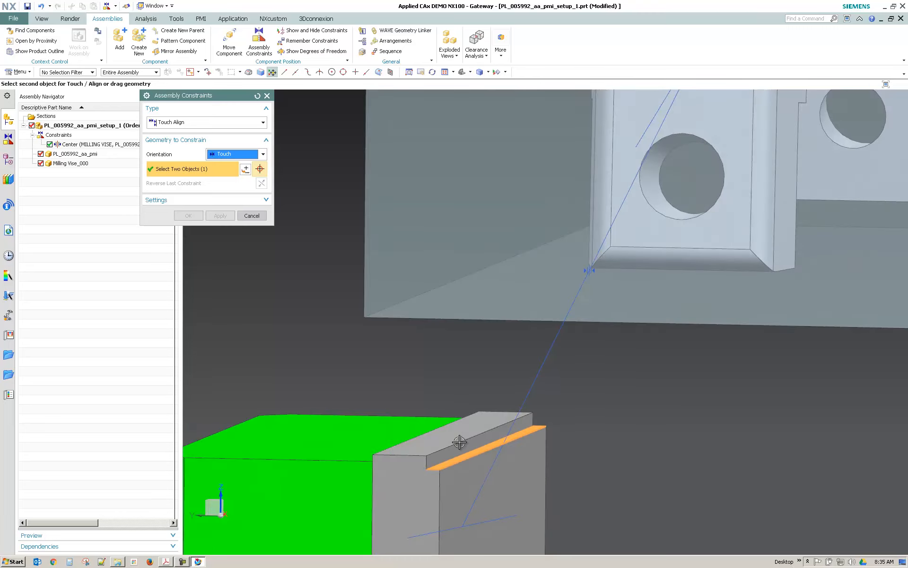
pyautogui.keyDown('shift'); pyautogui.click(472, 453); pyautogui.keyUp('shift')
pyautogui.moveTo(442, 396); pyautogui.dragTo(431, 392, button='middle')
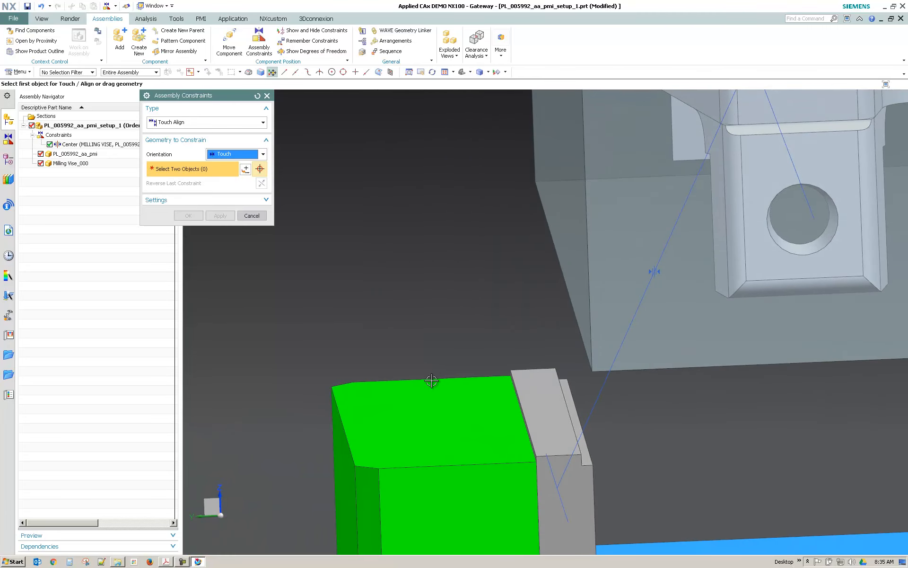
# Add a Touch constraint between the vertical step face of the fixed jaw and the adjacent side face of the stock
pyautogui.moveTo(536, 399); pyautogui.dragTo(489, 402, button='middle')
pyautogui.click(473, 406)
pyautogui.moveTo(423, 447); pyautogui.dragTo(486, 232, button='middle')
pyautogui.click(486, 231)
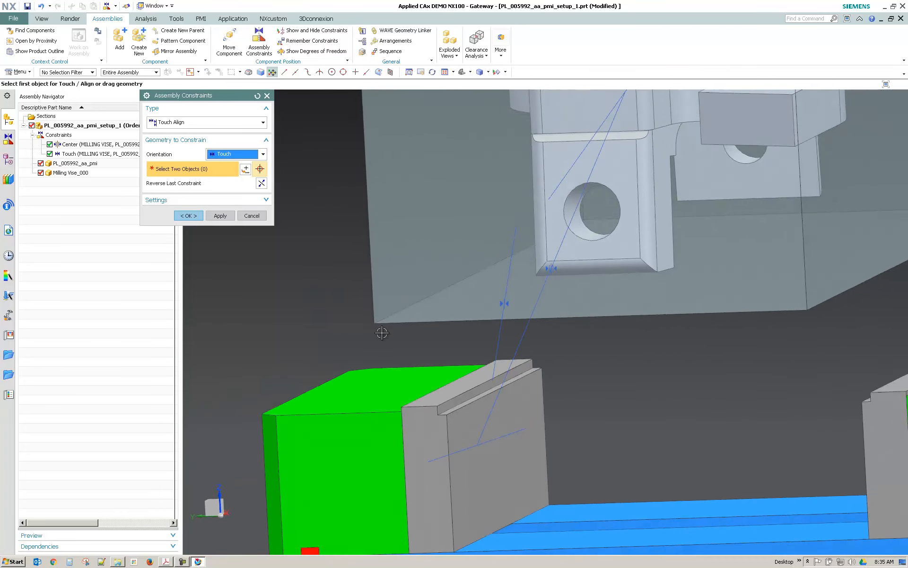
# Add a second Touch constraint seating the stock's bottom face on the fixed jaw's horizontal ledge, and accept the assembly constraints
pyautogui.click(442, 356)
pyautogui.moveTo(442, 356); pyautogui.dragTo(471, 267, button='middle')
pyautogui.click(471, 267)
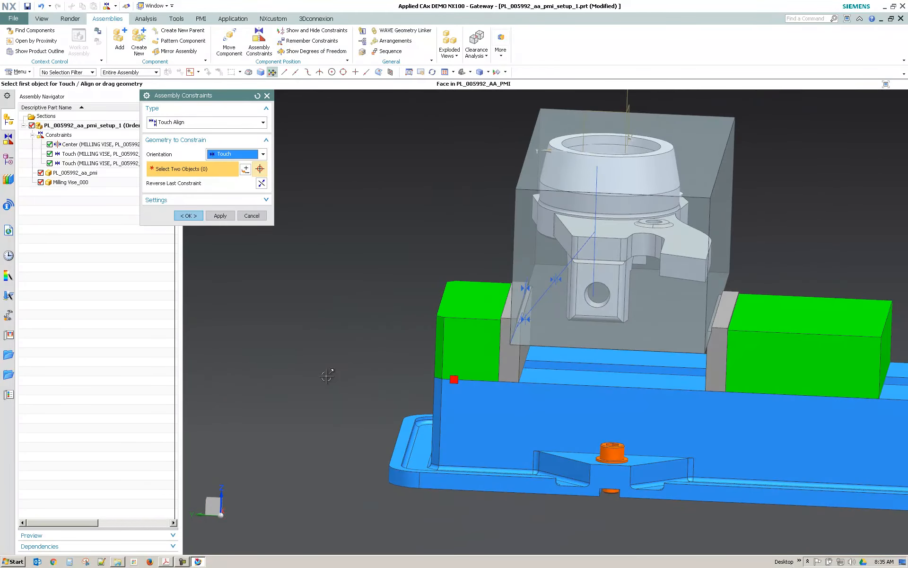
pyautogui.moveTo(327, 376)
pyautogui.mouseDown(button='middle')
pyautogui.moveTo(337, 351)
pyautogui.moveTo(317, 368)
pyautogui.mouseUp(button='middle')
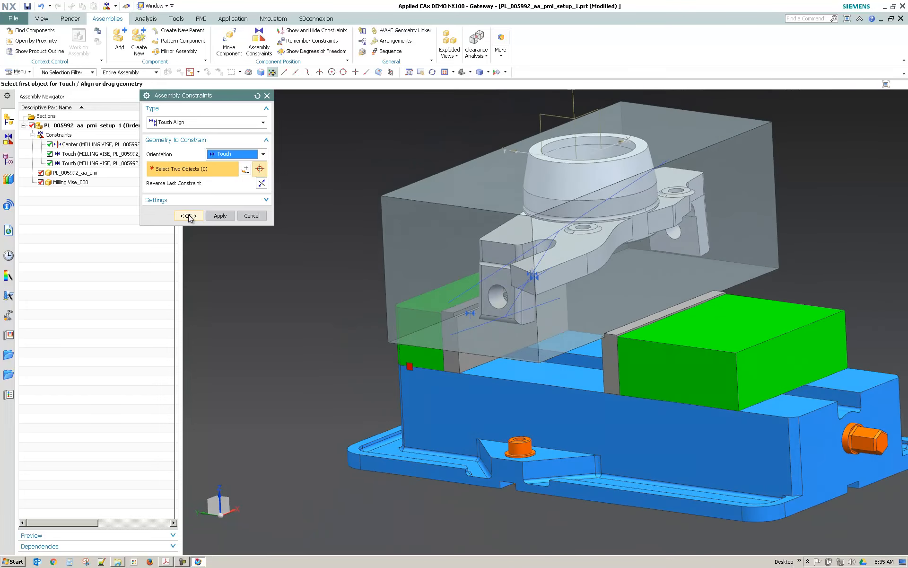
pyautogui.click(189, 216)
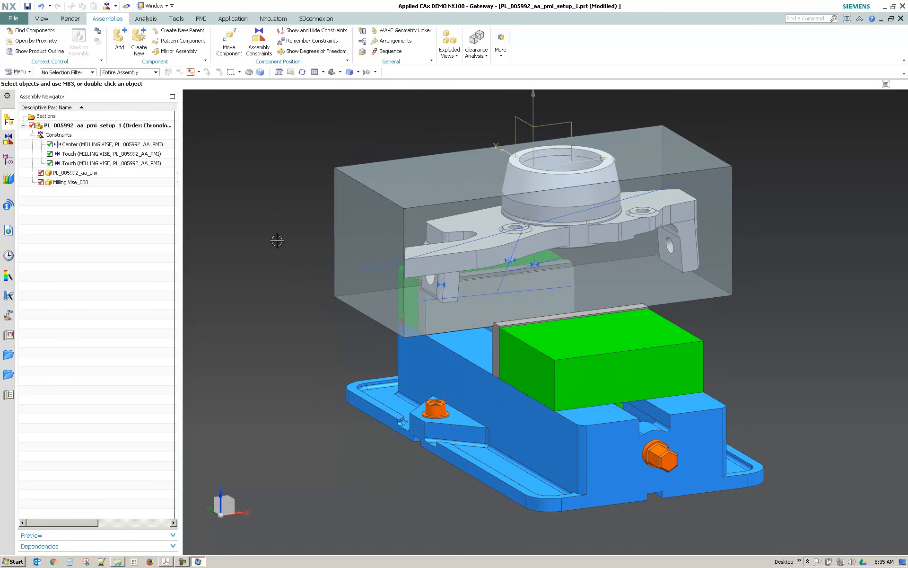
# Hide all assembly constraint symbols with Show and Hide
pyautogui.hotkey('ctrl', 'w')
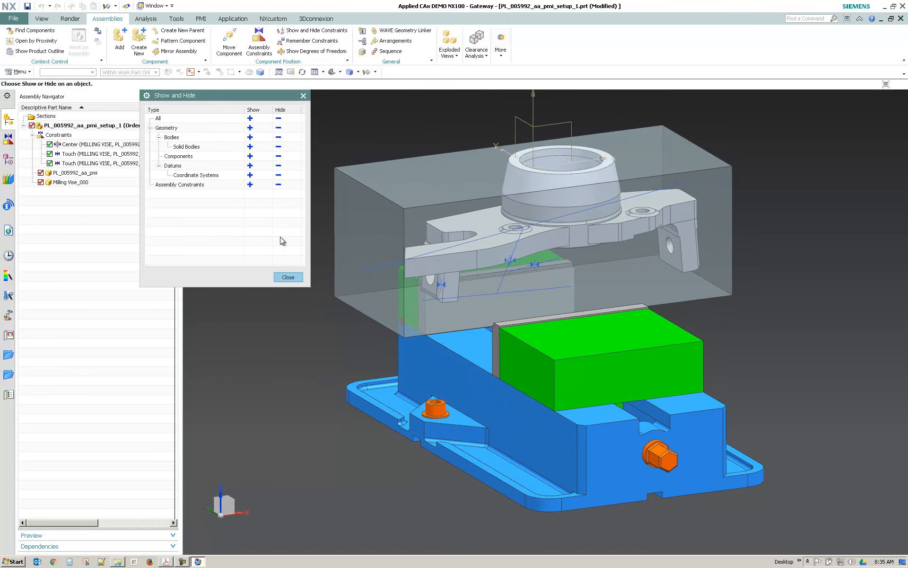
pyautogui.click(279, 184)
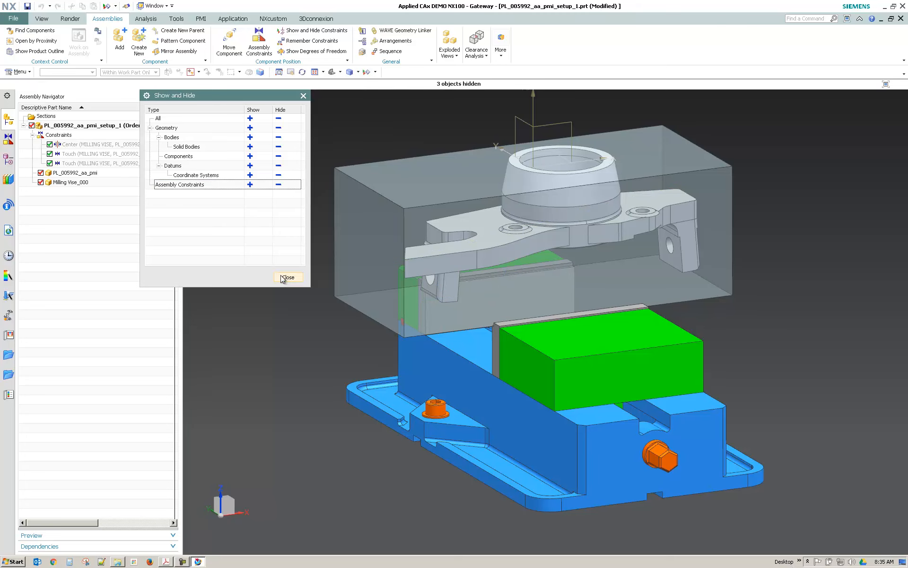
pyautogui.click(299, 275)
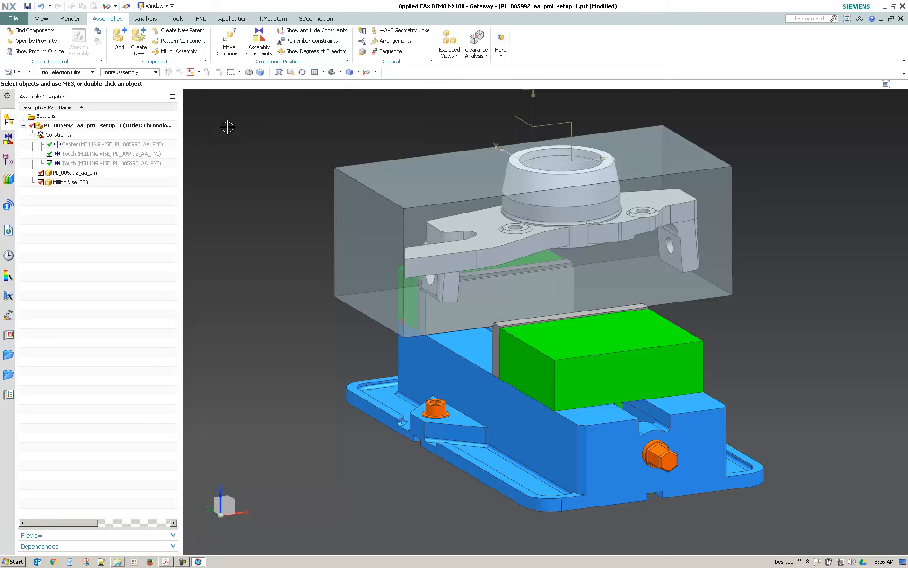
# Switch to the Manufacturing application and show the Operation Navigator's Geometry view
pyautogui.click(236, 20)
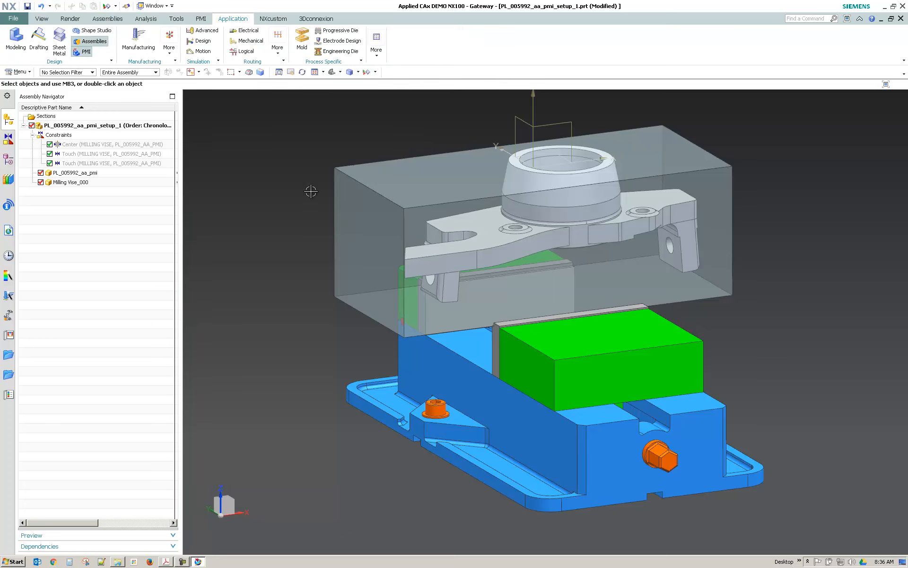
pyautogui.click(138, 38)
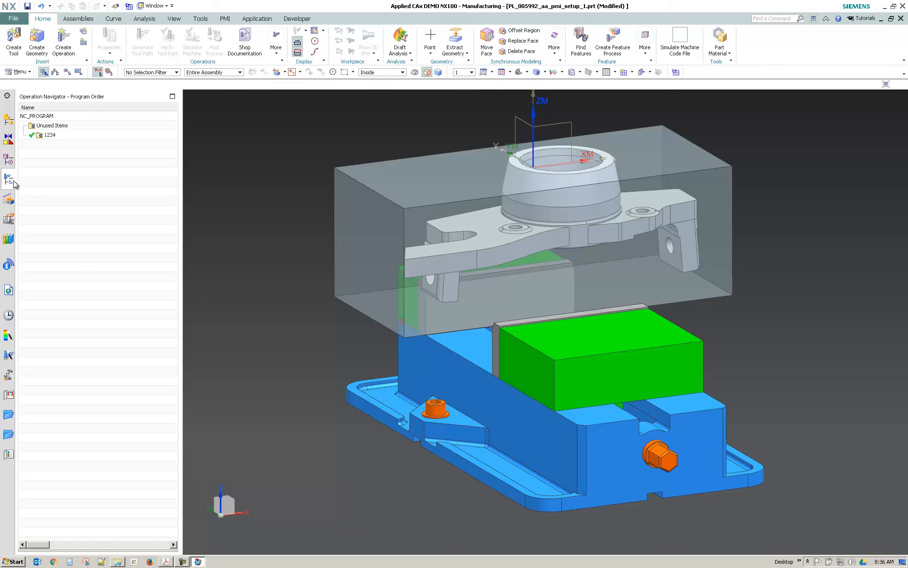
pyautogui.click(67, 73)
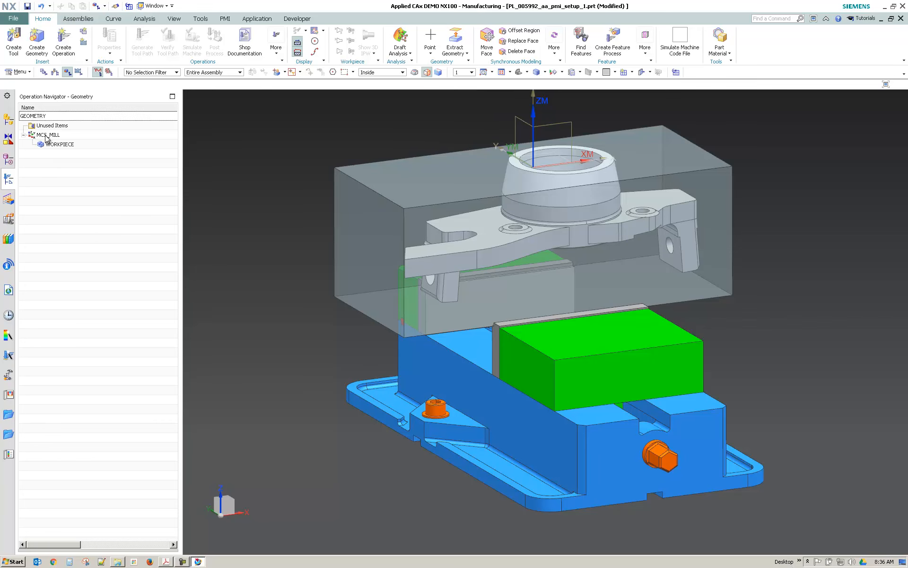
# Open the MCS_MILL coordinate system, examine its position and its purpose and fixture offset details, and accept it
pyautogui.doubleClick(48, 135)
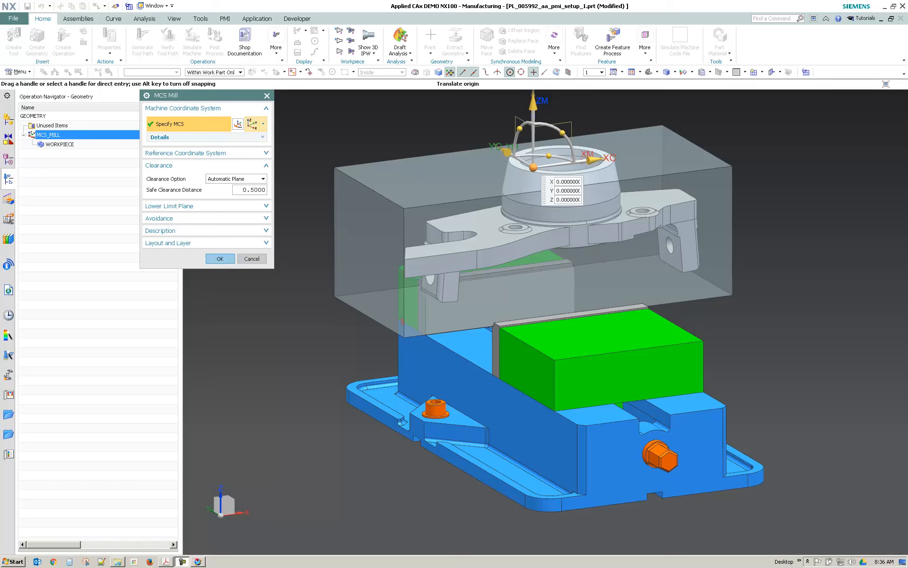
pyautogui.click(251, 137)
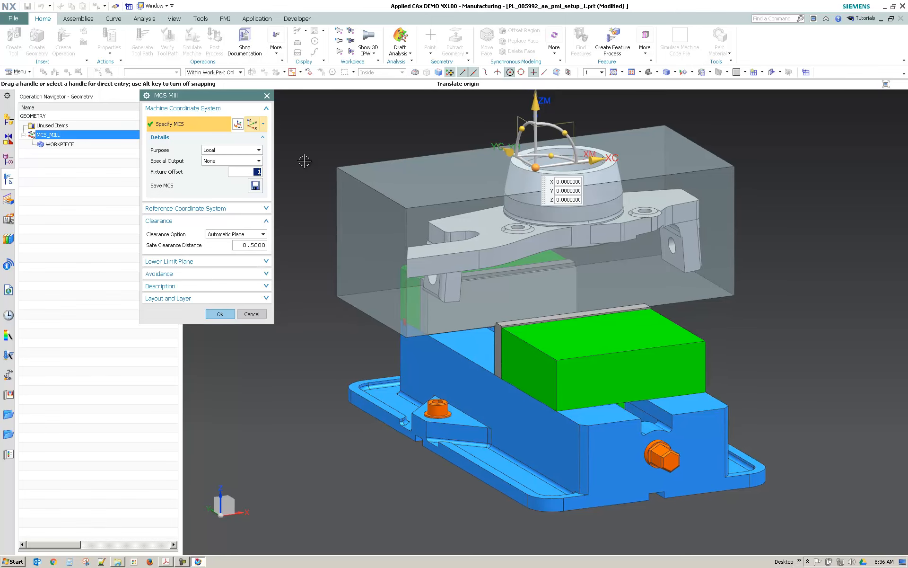
pyautogui.moveTo(304, 161); pyautogui.dragTo(303, 192, button='middle')
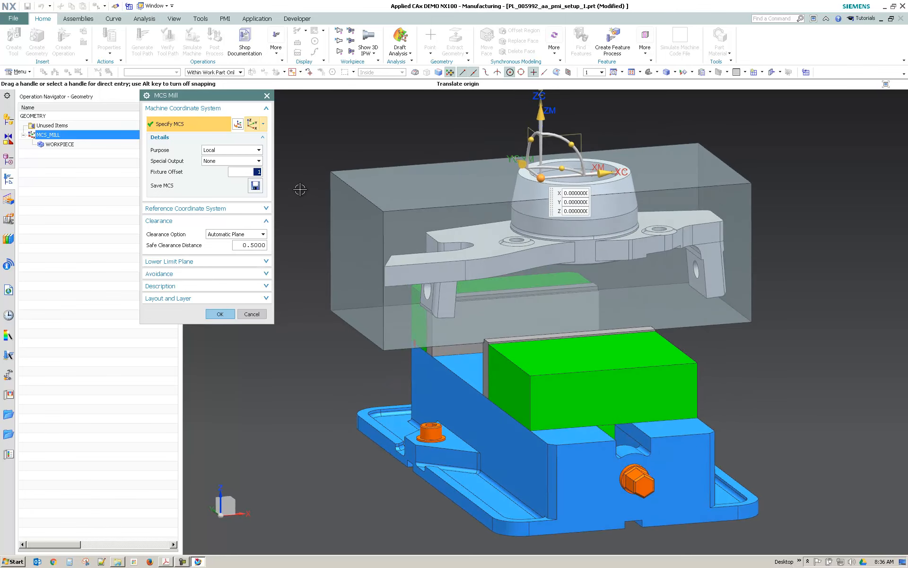
pyautogui.scroll(2, 296, 190)
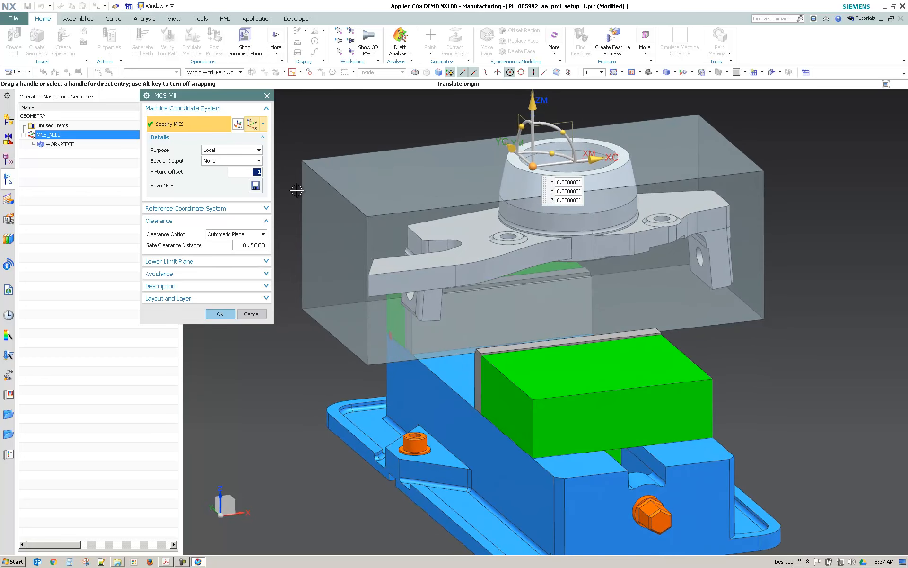
pyautogui.moveTo(322, 235); pyautogui.dragTo(291, 265, button='middle')
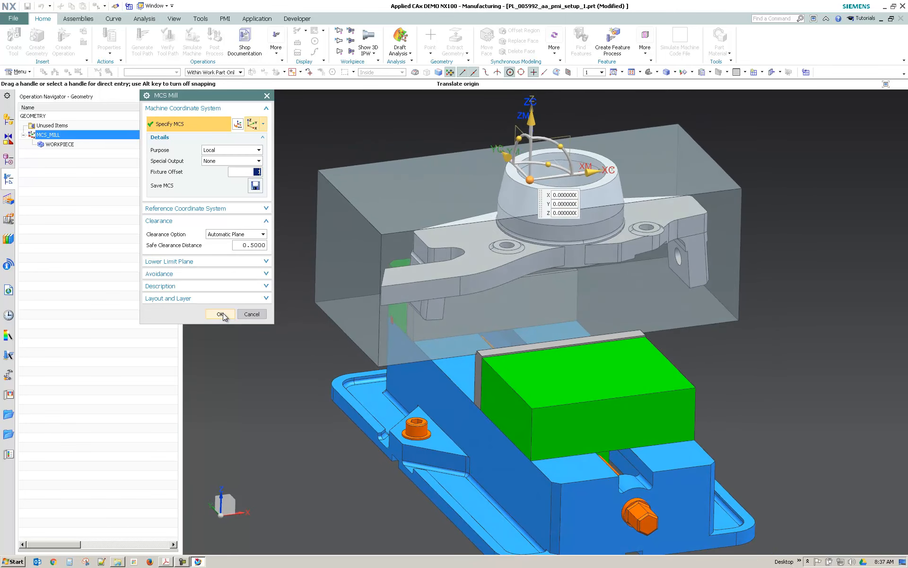
pyautogui.click(222, 314)
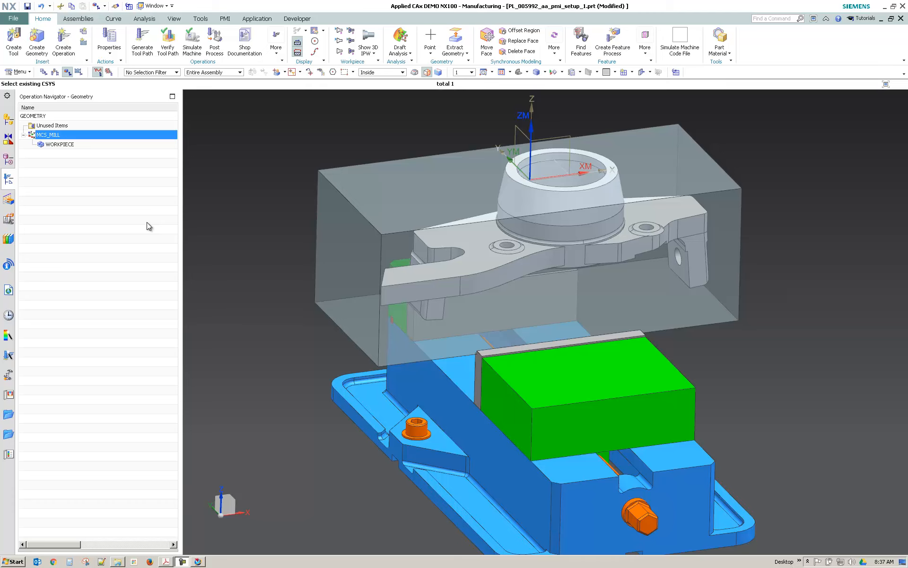
# Save the setup part, accepting the names for the template parts
pyautogui.click(28, 6)
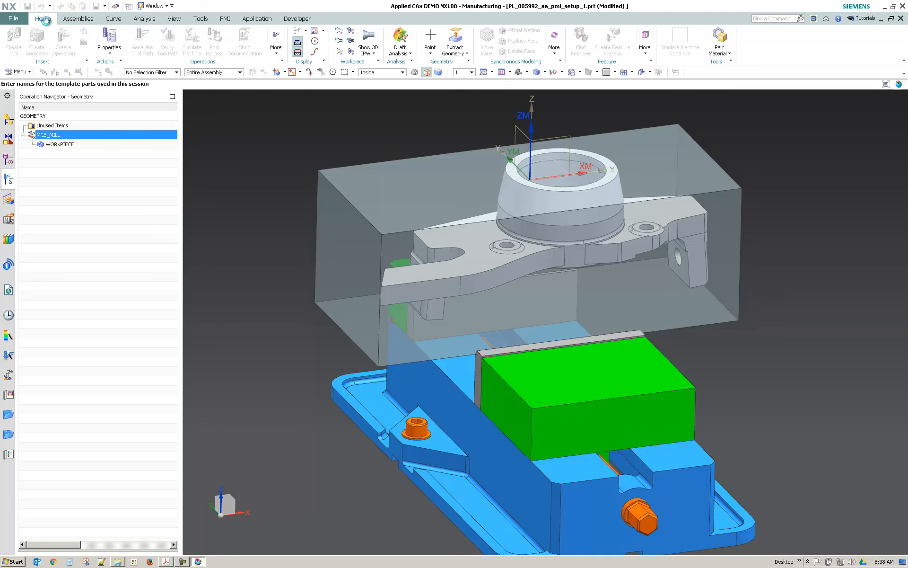
pyautogui.click(224, 265)
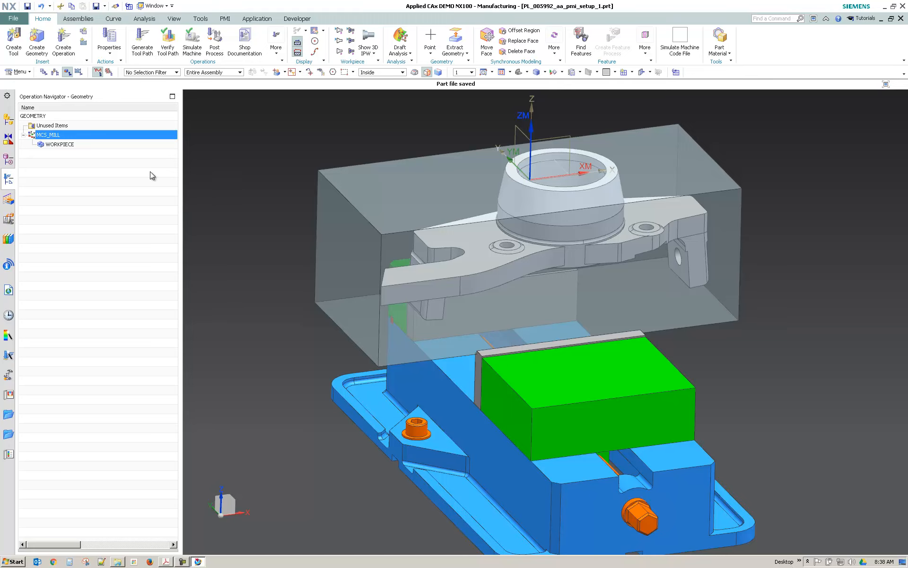
# Display the dimensions of Length Measurement (1) to (3) and the projected distance measurement on the stock
pyautogui.click(9, 160)
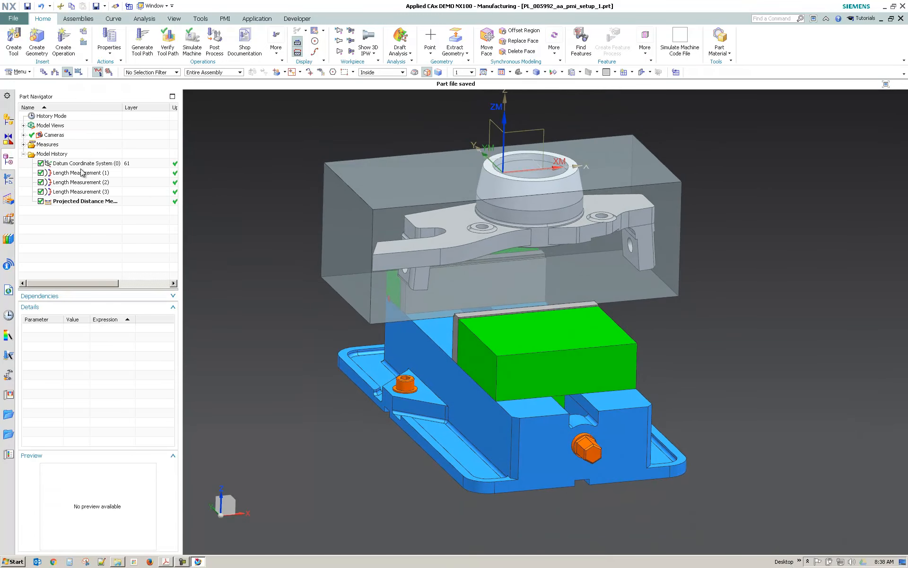
pyautogui.click(80, 174)
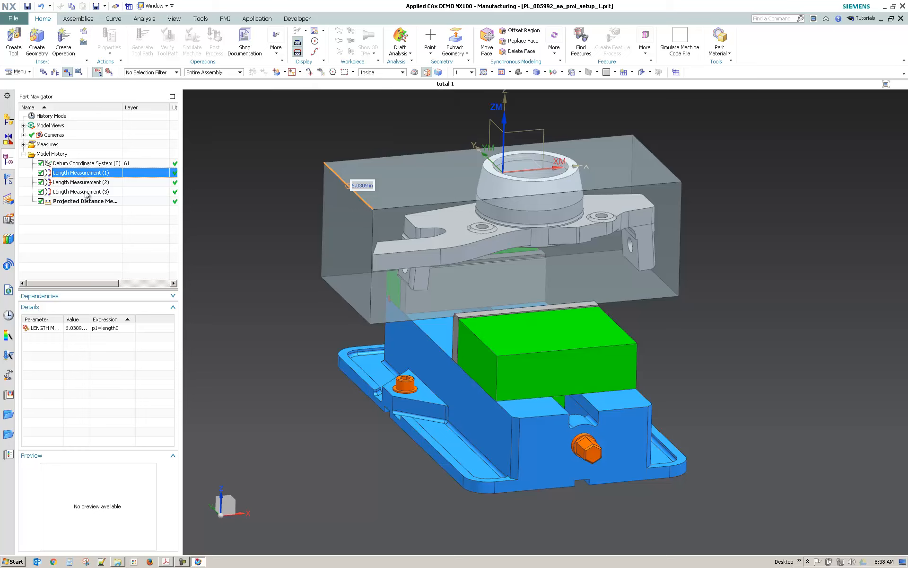
pyautogui.keyDown('shift'); pyautogui.click(87, 192); pyautogui.keyUp('shift')
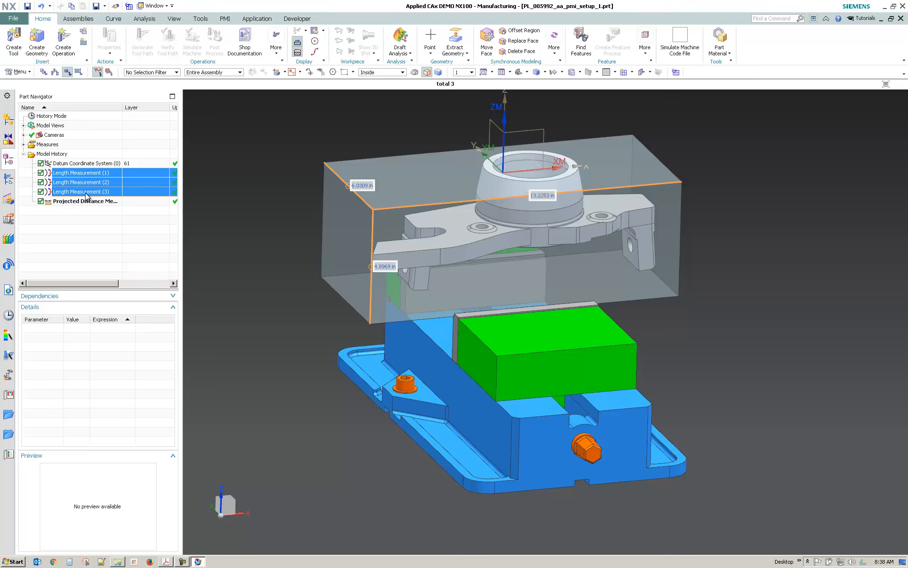
pyautogui.keyDown('ctrl'); pyautogui.click(87, 201); pyautogui.keyUp('ctrl')
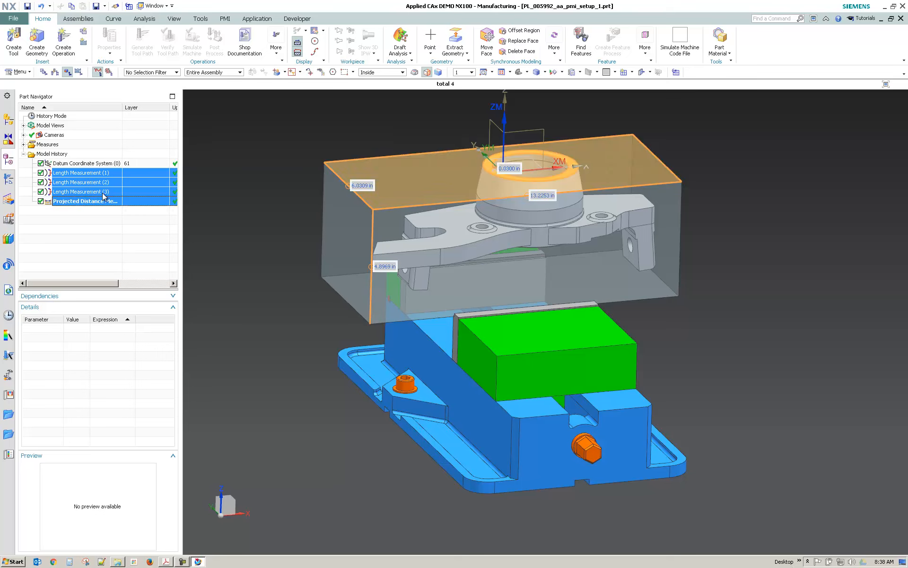
pyautogui.rightClick(105, 196)
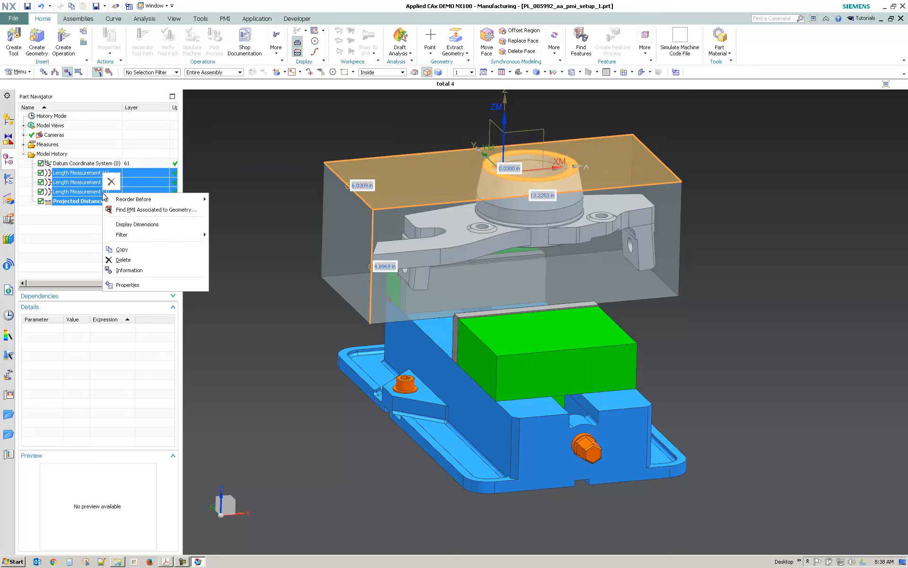
pyautogui.click(137, 224)
pyautogui.moveTo(267, 308); pyautogui.dragTo(267, 307, button='middle')
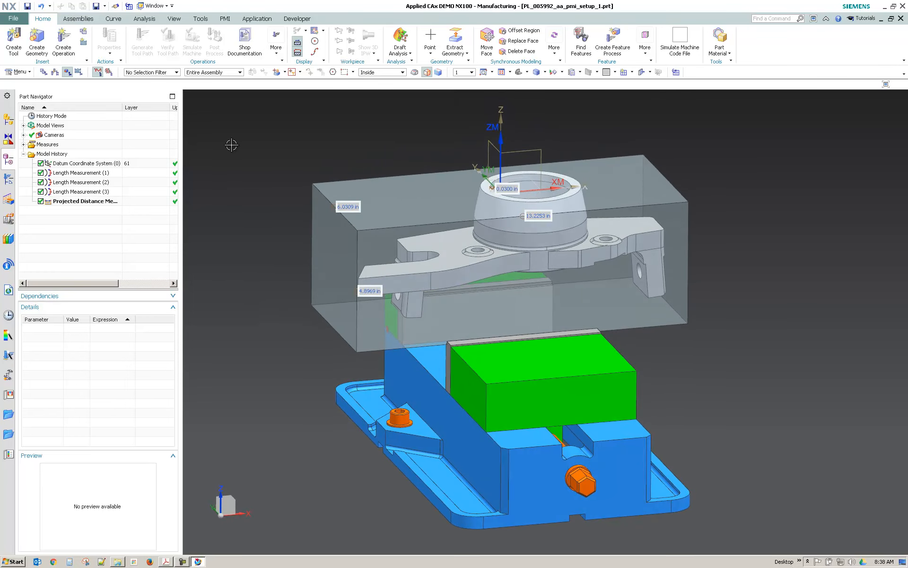
# Export the setup view as the JPEG image PL_005992_aa_pmi_setup_1.jpg with a white background and check the PMI folder for it
pyautogui.moveTo(231, 144)
pyautogui.mouseDown(button='middle')
pyautogui.moveTo(237, 160)
pyautogui.moveTo(239, 151)
pyautogui.mouseUp(button='middle')
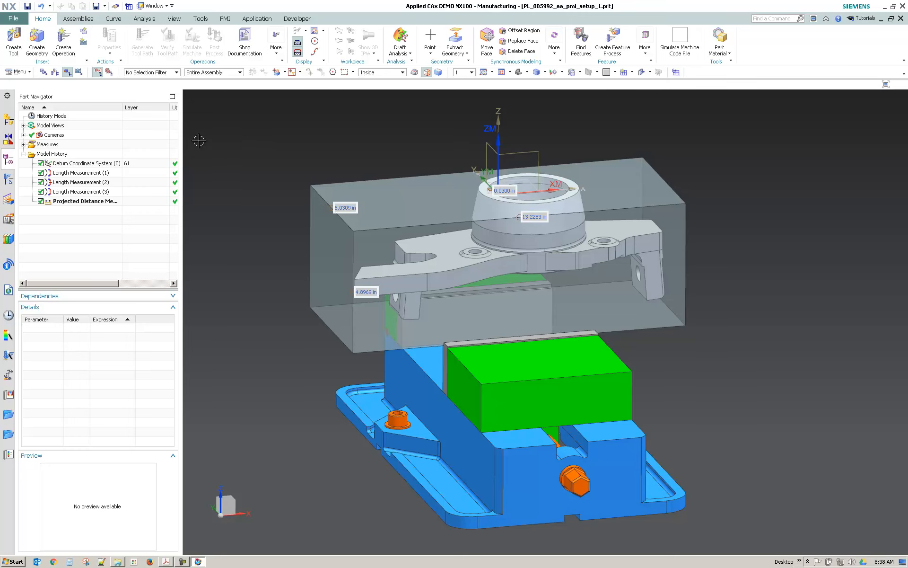
pyautogui.click(10, 17)
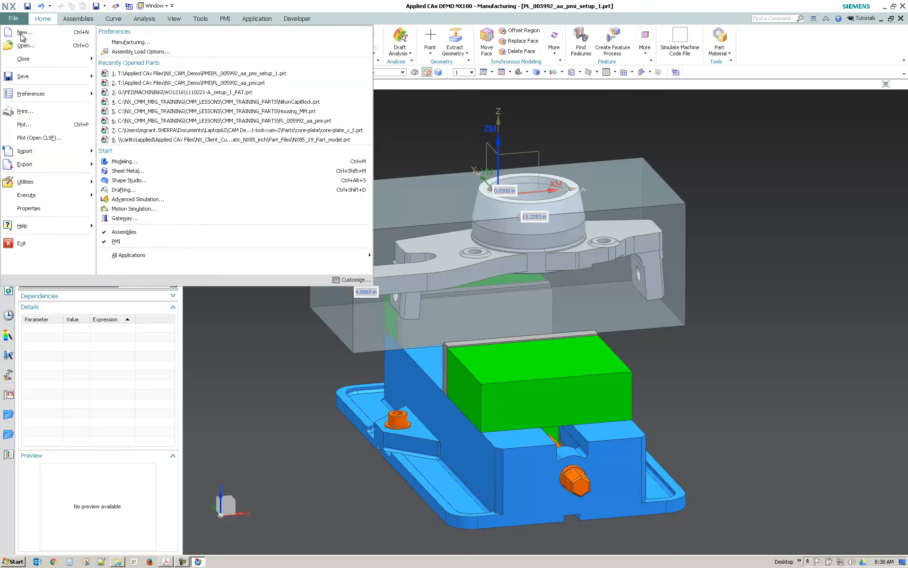
pyautogui.moveTo(57, 158)
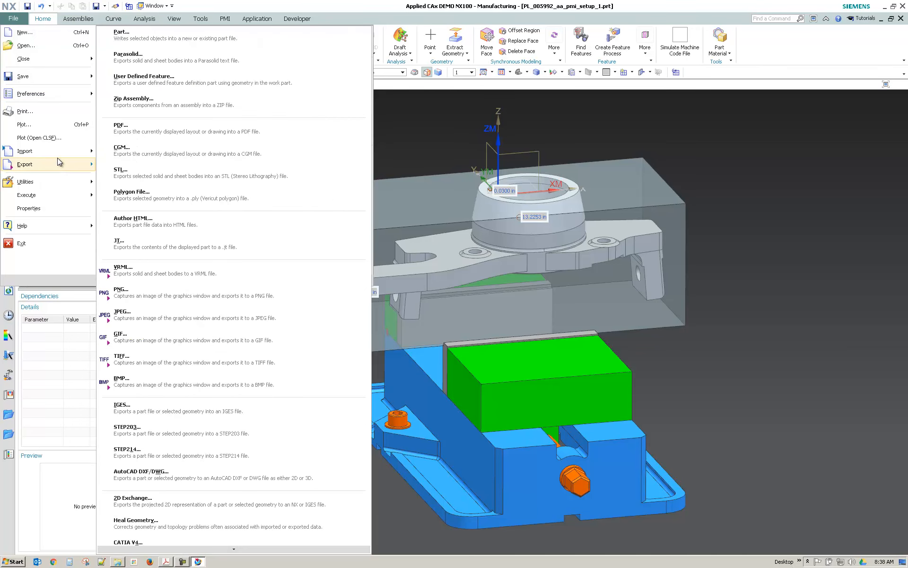
pyautogui.click(203, 310)
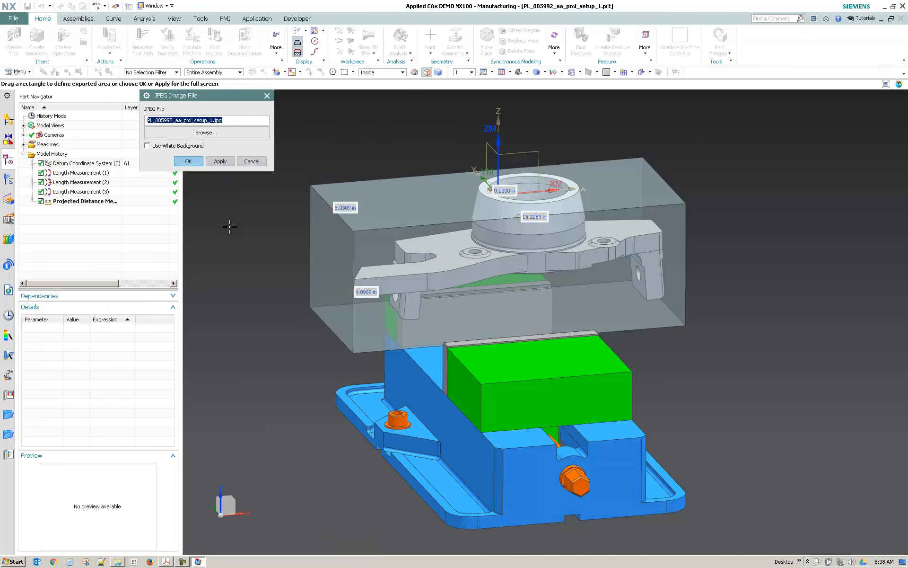
pyautogui.click(147, 146)
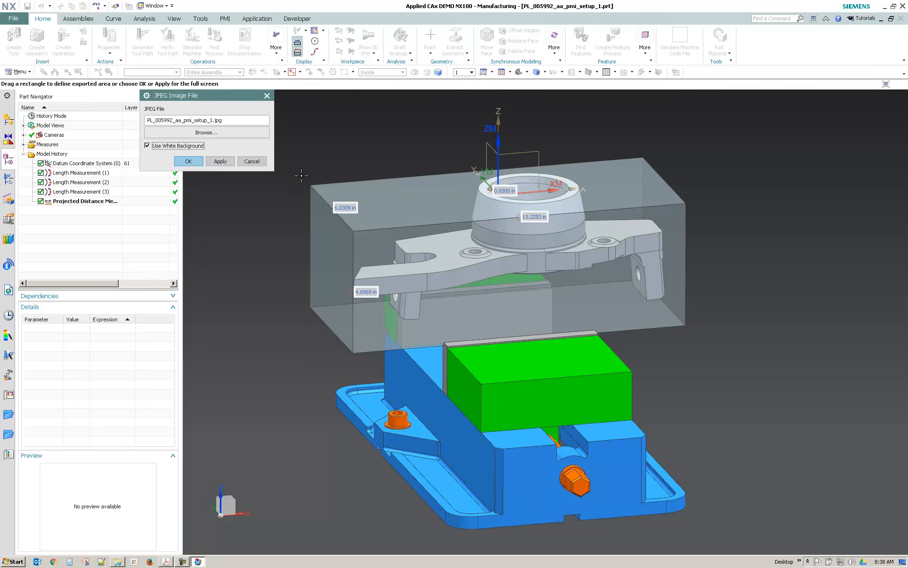
pyautogui.click(188, 162)
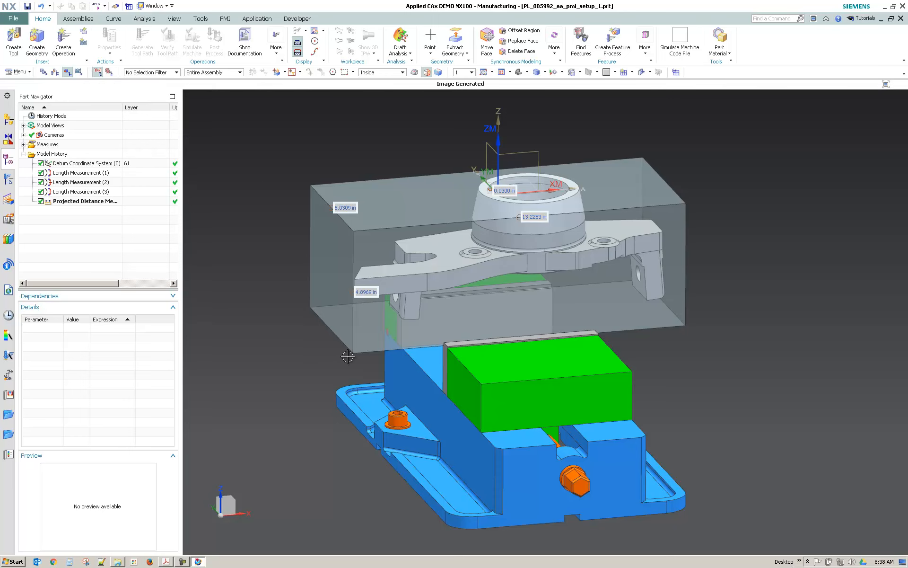
pyautogui.click(118, 561)
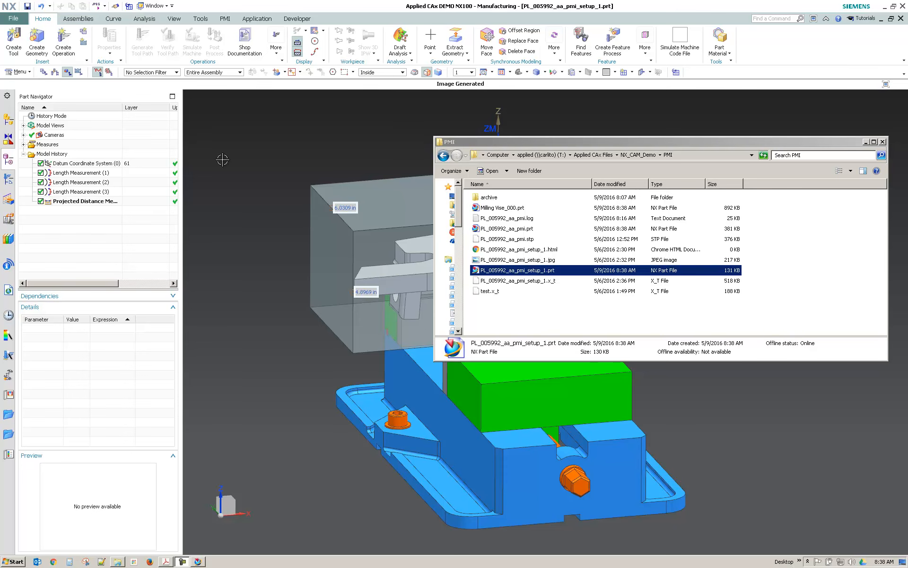
# Export the JPEG again with a white background, choosing the existing PL_005992_aa_pmi_setup_1.jpg in the PMI folder as the target file
pyautogui.click(11, 19)
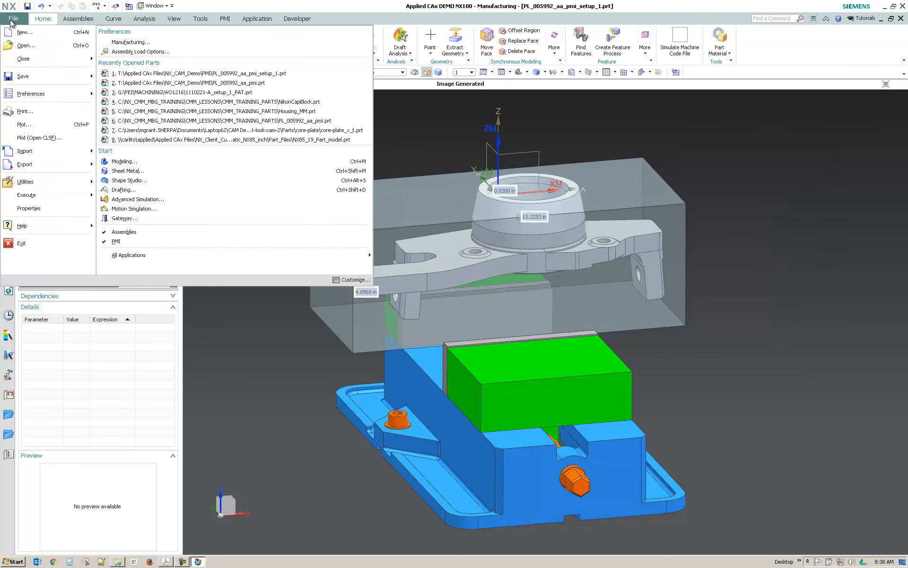
pyautogui.moveTo(66, 164)
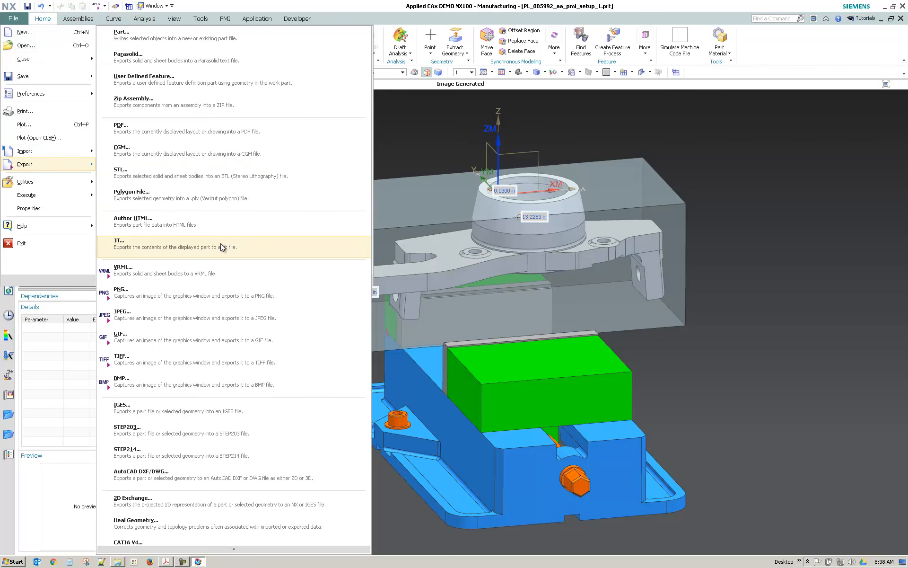
pyautogui.click(229, 316)
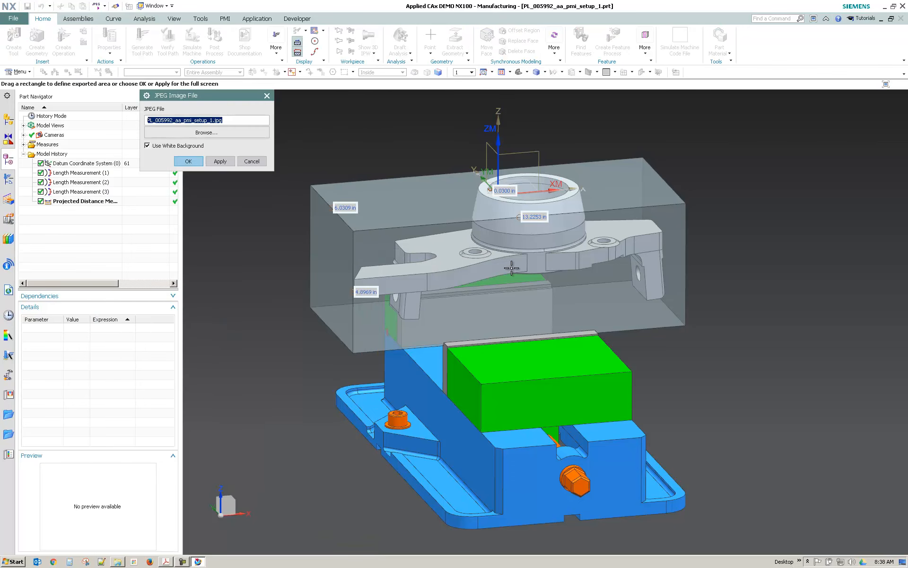
pyautogui.click(223, 133)
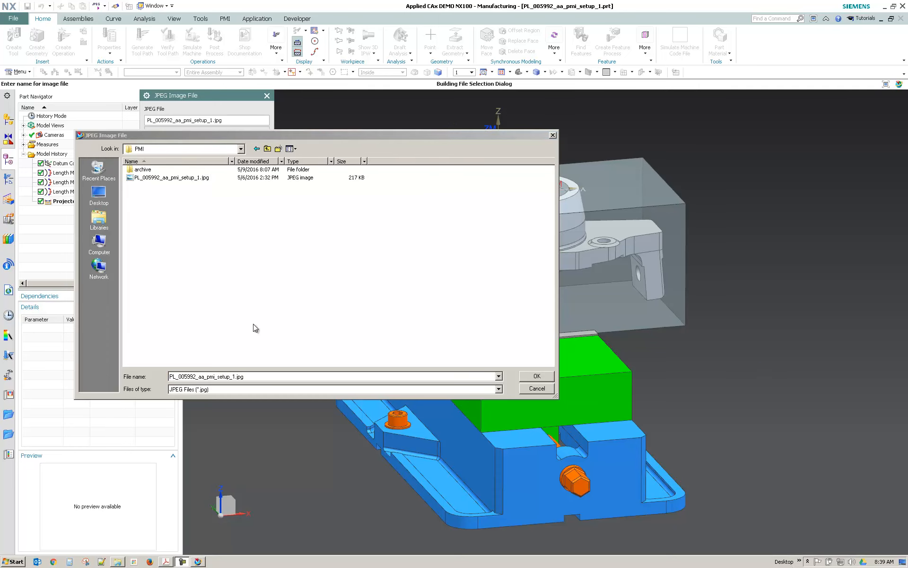
pyautogui.click(181, 178)
pyautogui.click(537, 375)
pyautogui.click(188, 161)
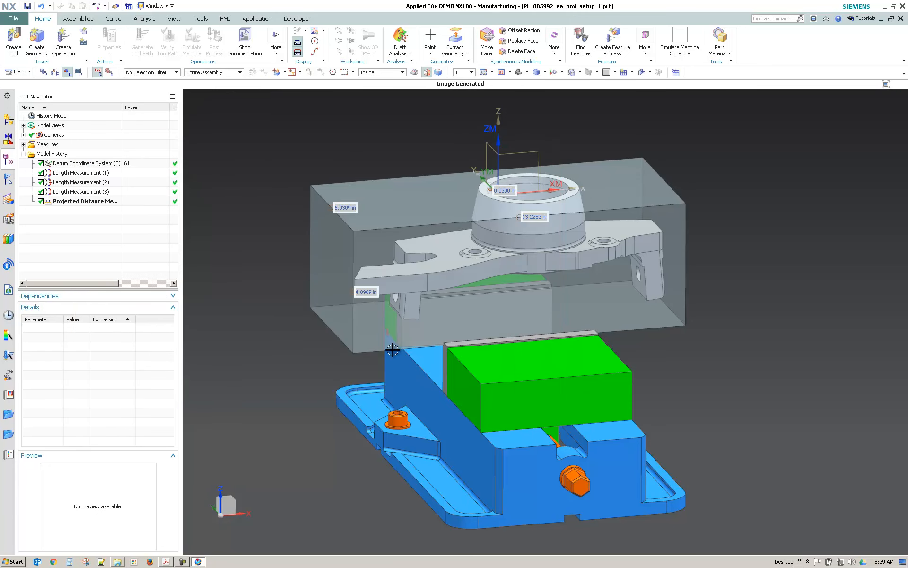
# Open PL_005992_aa_pmi_setup_1.jpg from the PMI folder in the photo viewer, examine the setup image and return to NX
pyautogui.click(118, 562)
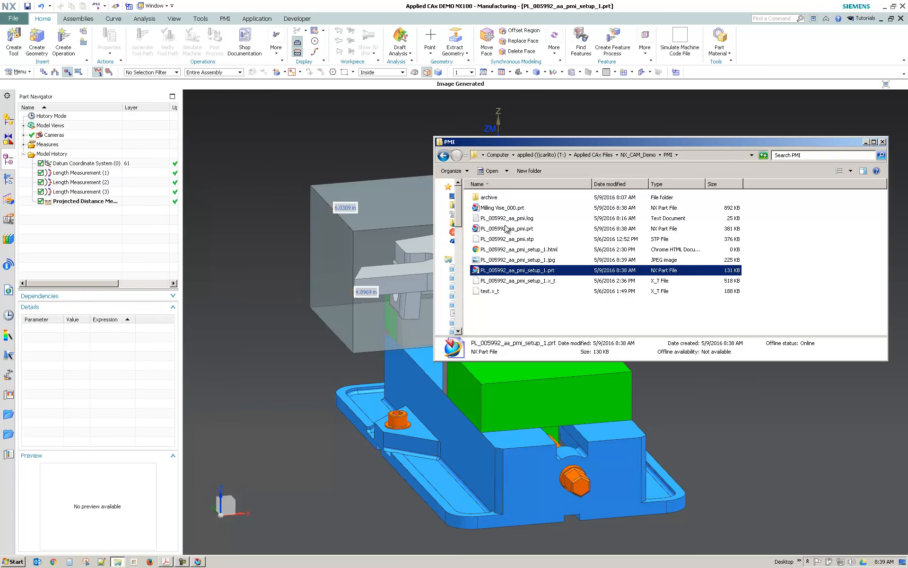
pyautogui.doubleClick(507, 261)
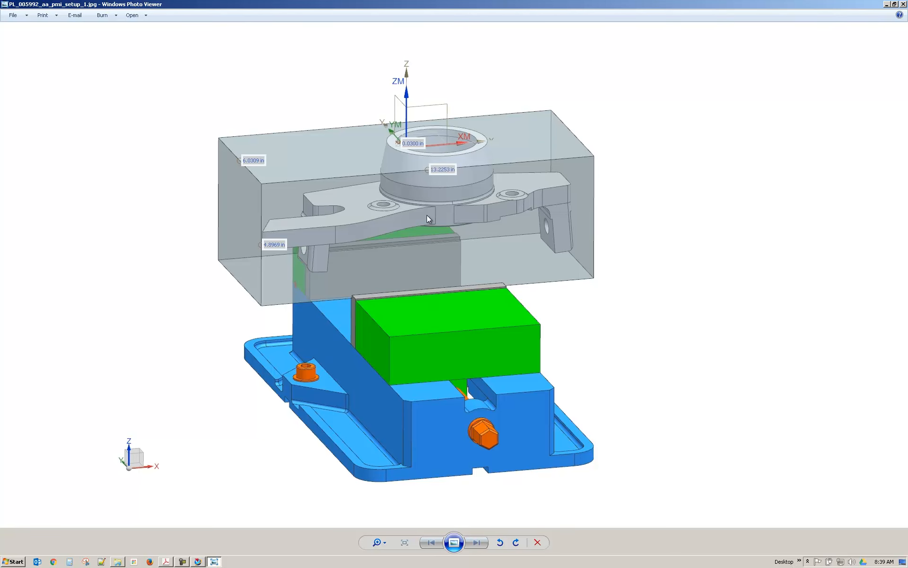
pyautogui.click(902, 4)
pyautogui.click(706, 118)
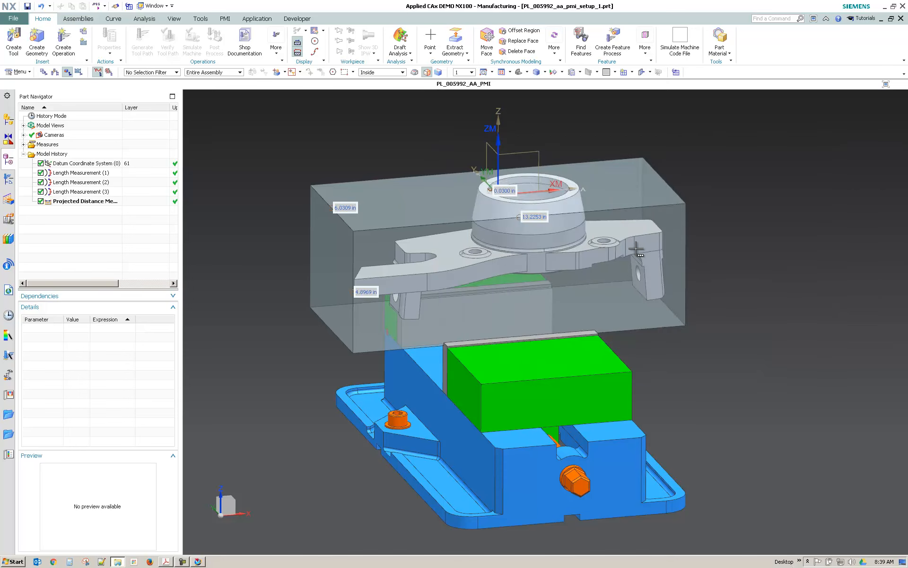
pyautogui.middleClick(424, 305)
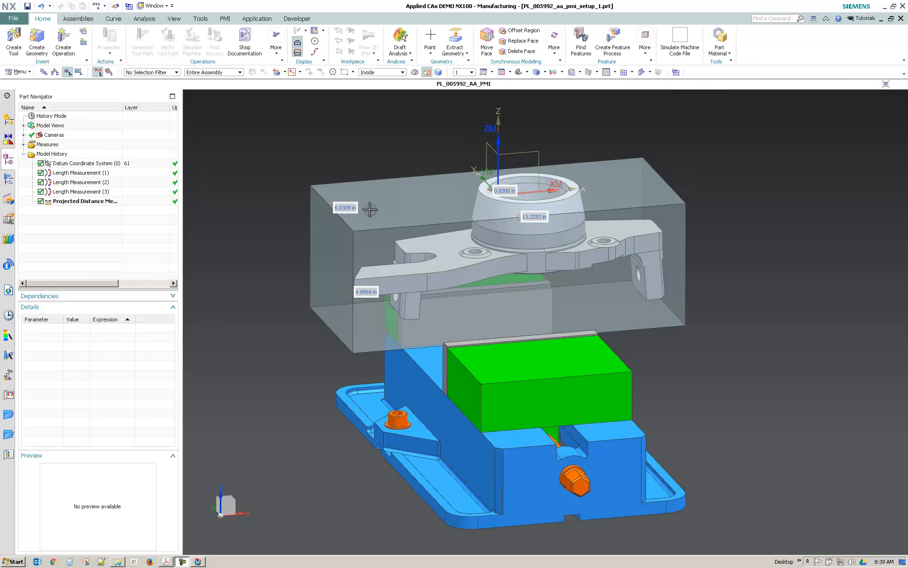
# Begin a Parasolid export in version 27.0 - NX 10.0 with all bodies of the bracket, stock and vise selected
pyautogui.click(9, 120)
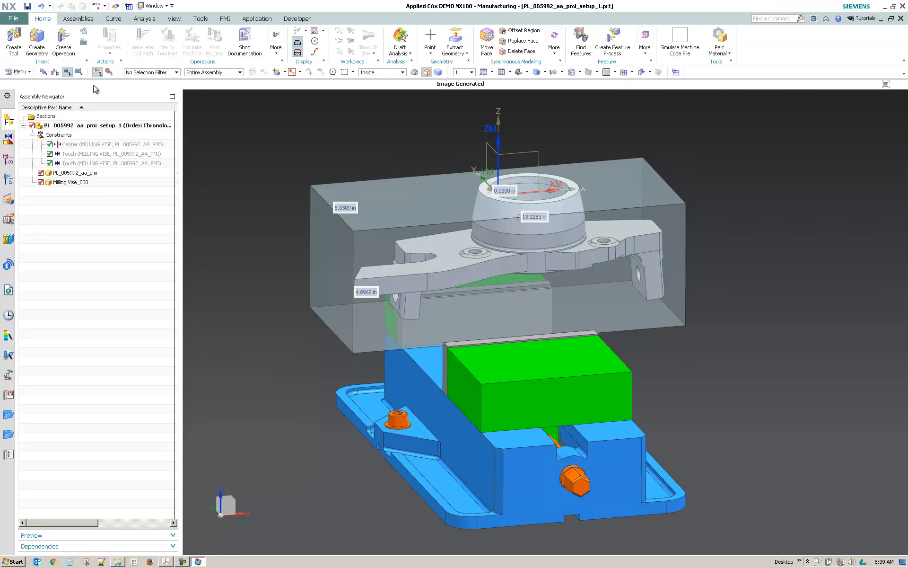
pyautogui.click(13, 18)
pyautogui.moveTo(53, 160)
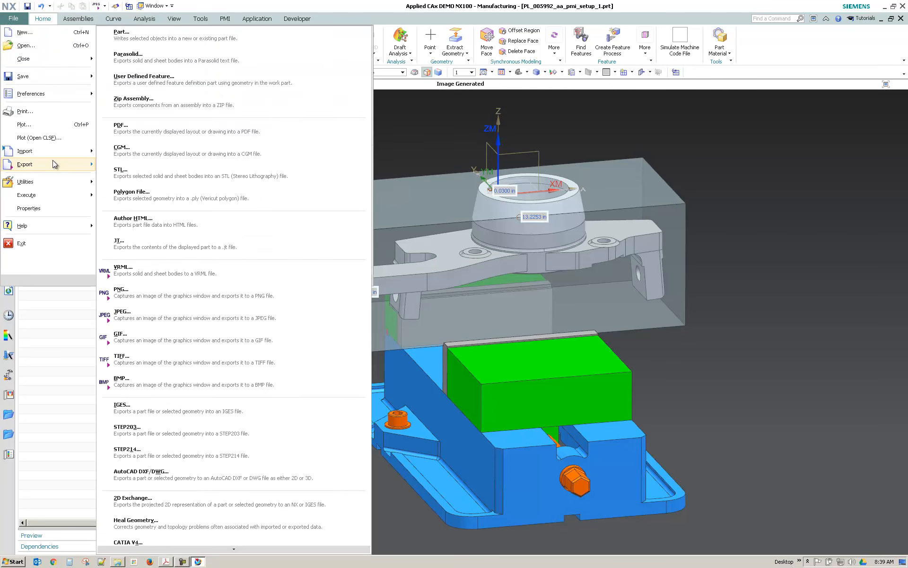
pyautogui.click(136, 67)
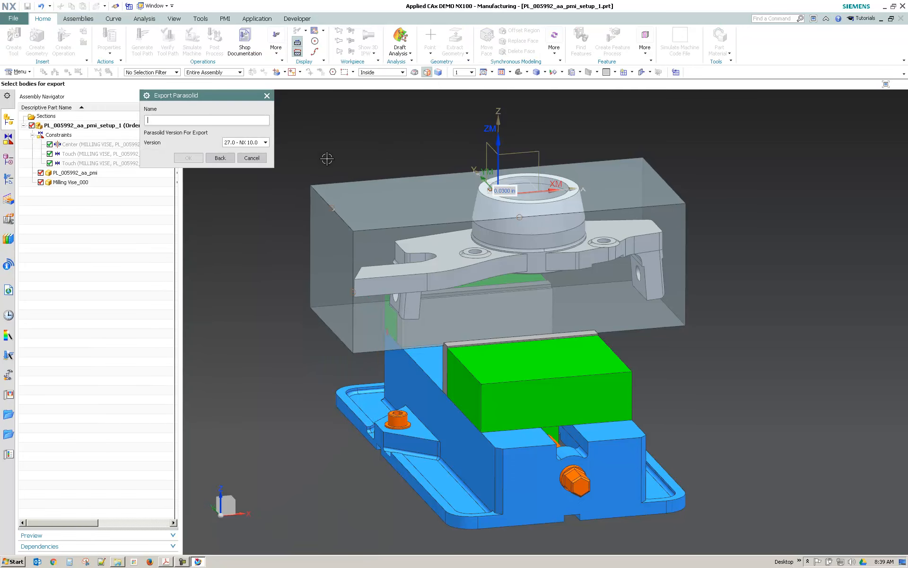
pyautogui.scroll(-2, 401, 142)
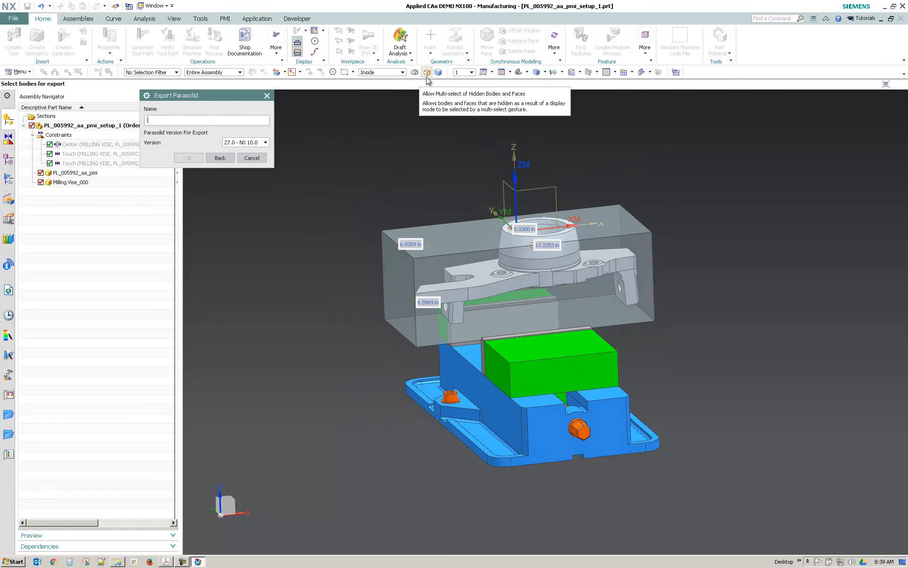
pyautogui.moveTo(354, 122); pyautogui.dragTo(807, 522)
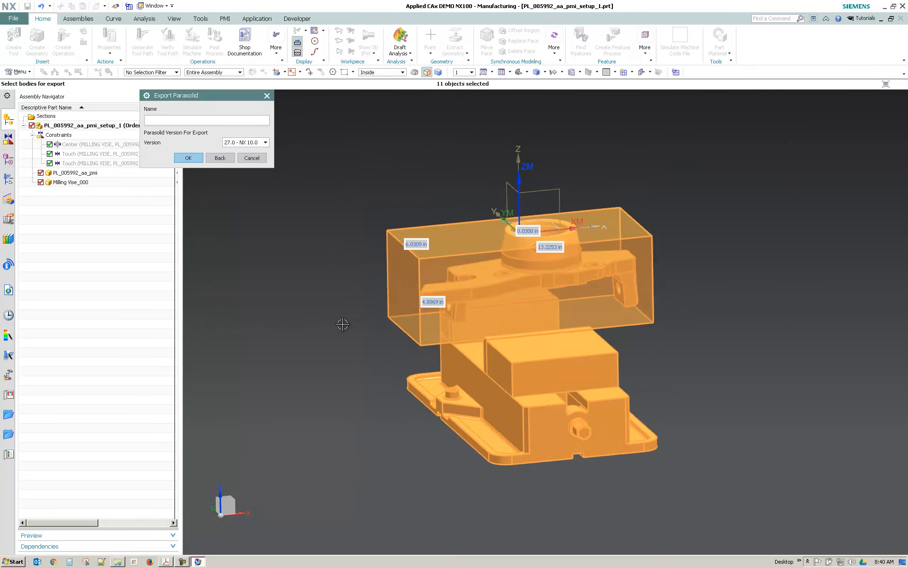
pyautogui.click(188, 158)
# Delete the old PL_005992_aa_pmi_setup_1.x_t from the PMI folder and save the Parasolid export under that name
pyautogui.click(455, 229)
pyautogui.click(783, 427)
pyautogui.click(462, 294)
pyautogui.click(448, 229)
pyautogui.rightClick(445, 230)
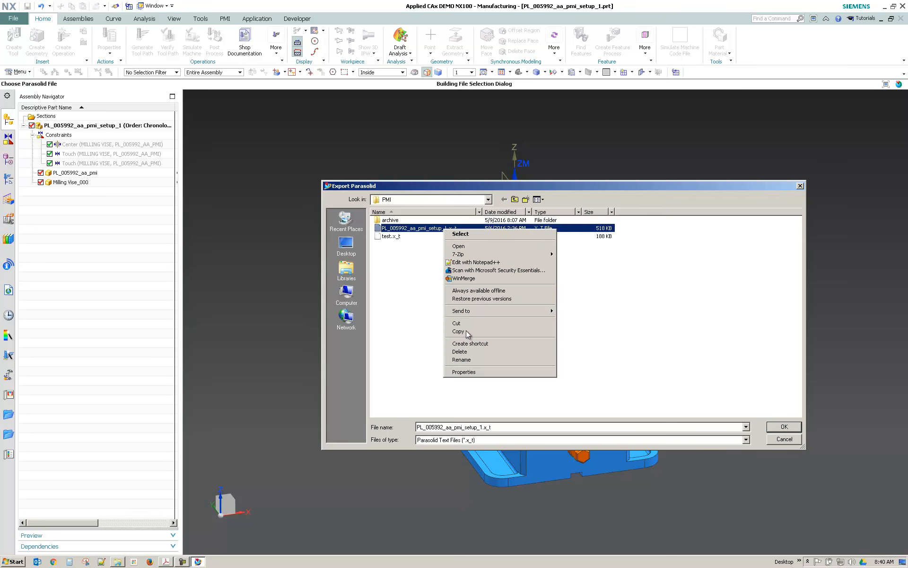
pyautogui.click(460, 351)
pyautogui.click(492, 321)
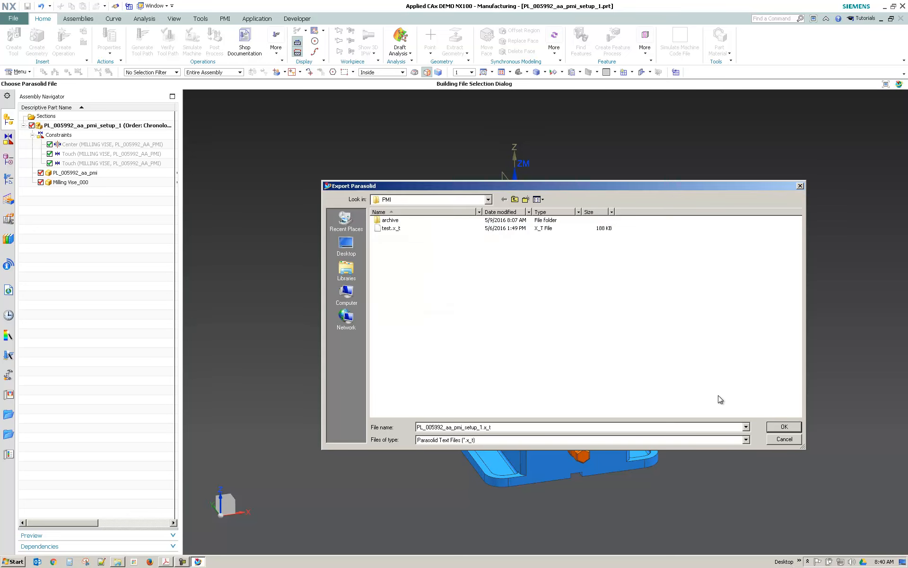
pyautogui.click(784, 428)
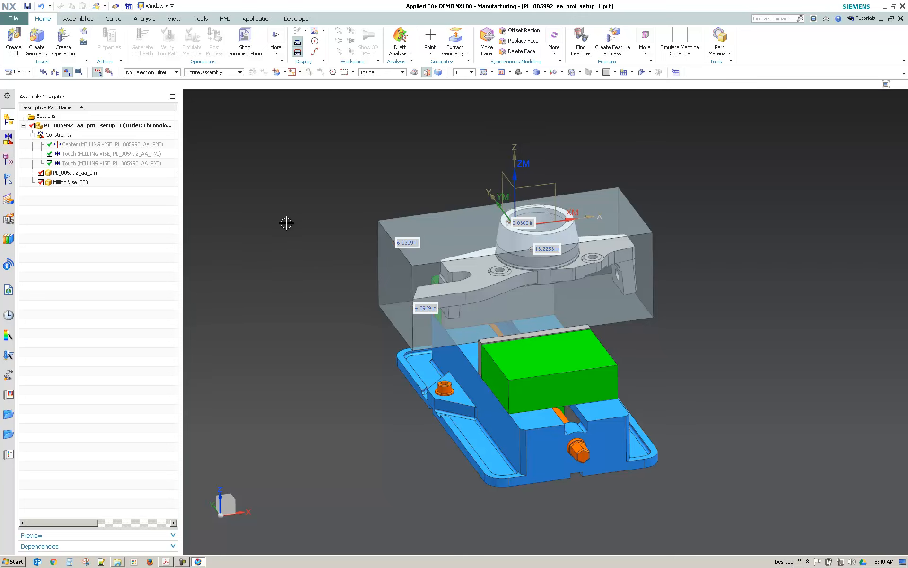
# Switch from the setup assembly to the part PL_005992_aa_pmi.prt
pyautogui.moveTo(287, 224); pyautogui.dragTo(256, 211, button='middle')
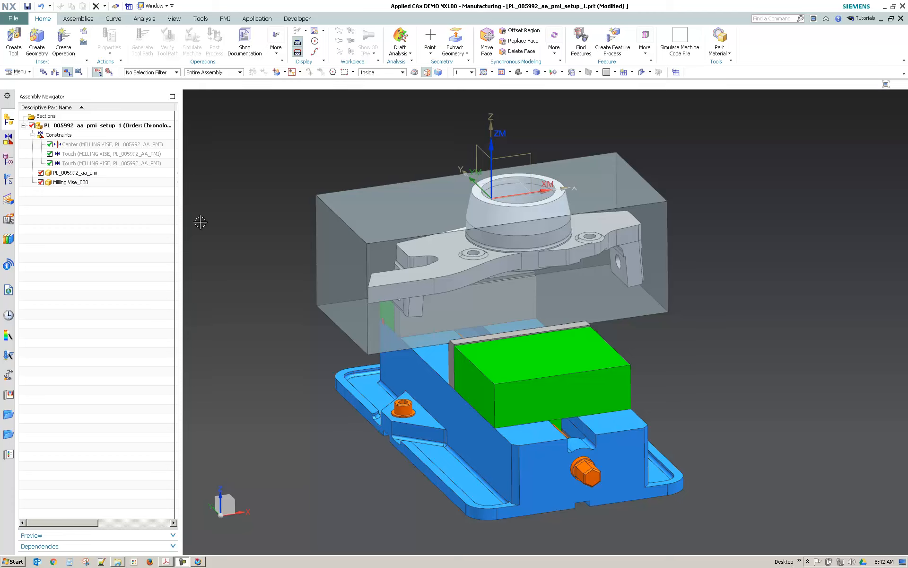
pyautogui.click(157, 7)
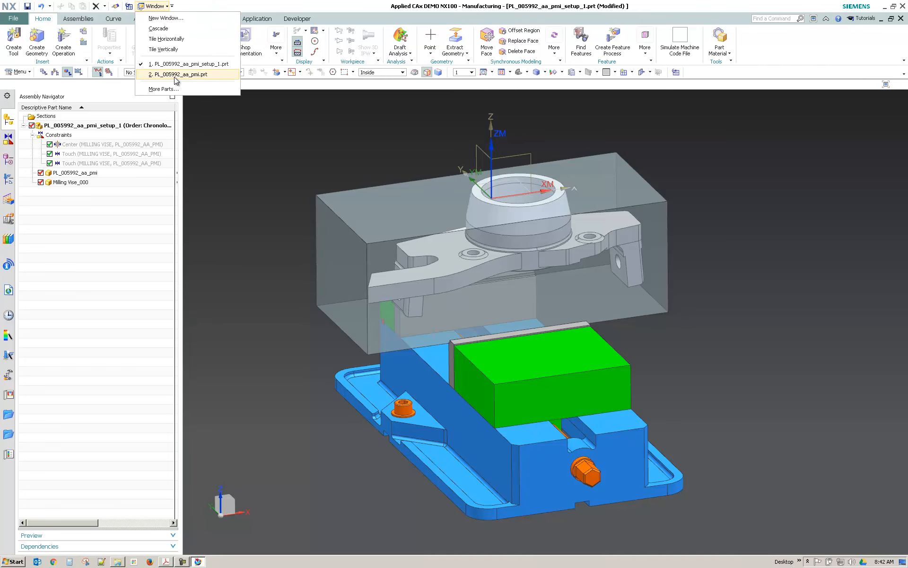
pyautogui.click(176, 75)
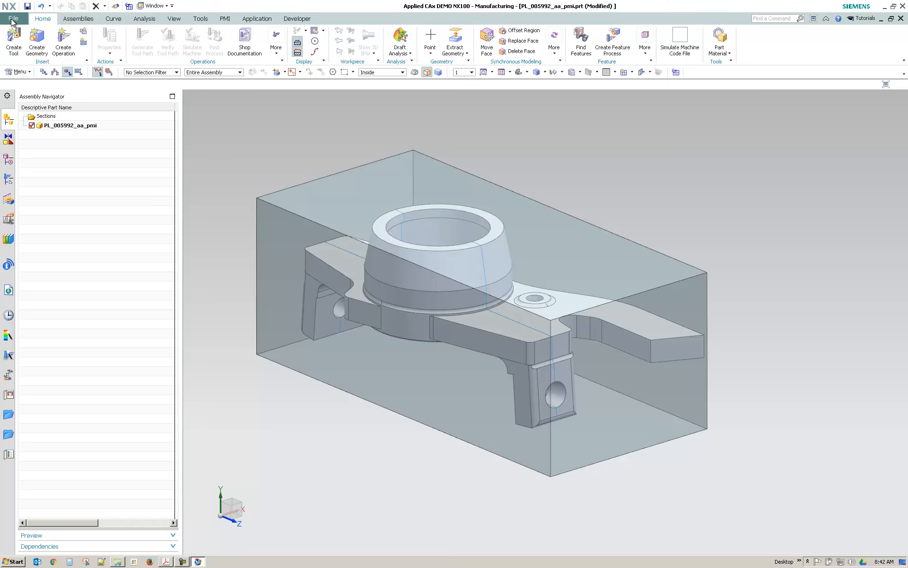
# Import the STEP214 file PL_005992_aa_pmi_REVB.stp from the PMI folder into the work part with the default options
pyautogui.click(13, 21)
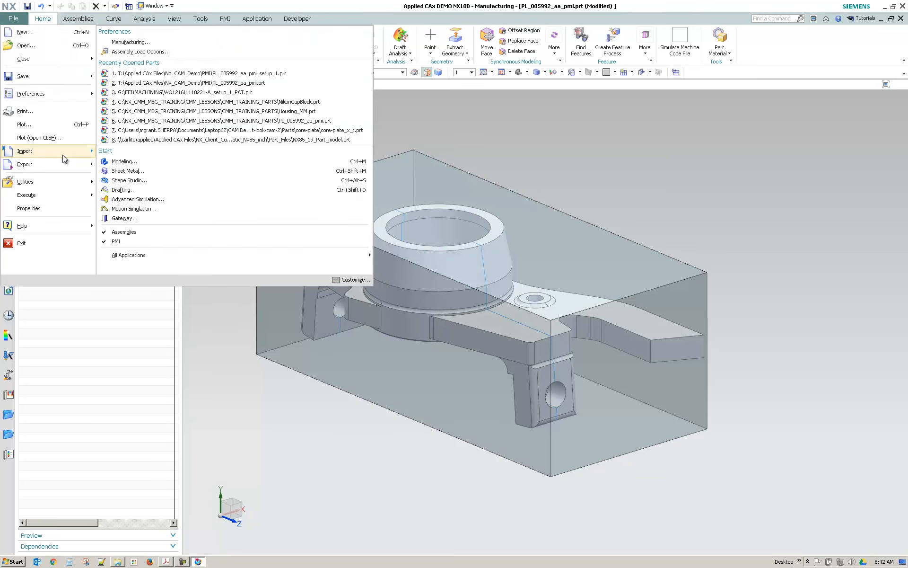
pyautogui.moveTo(65, 158)
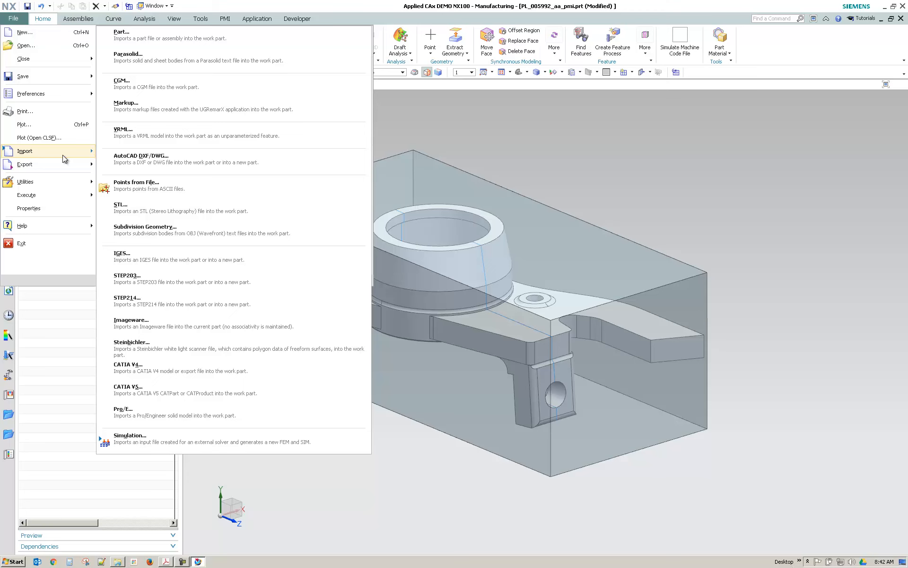
pyautogui.click(220, 299)
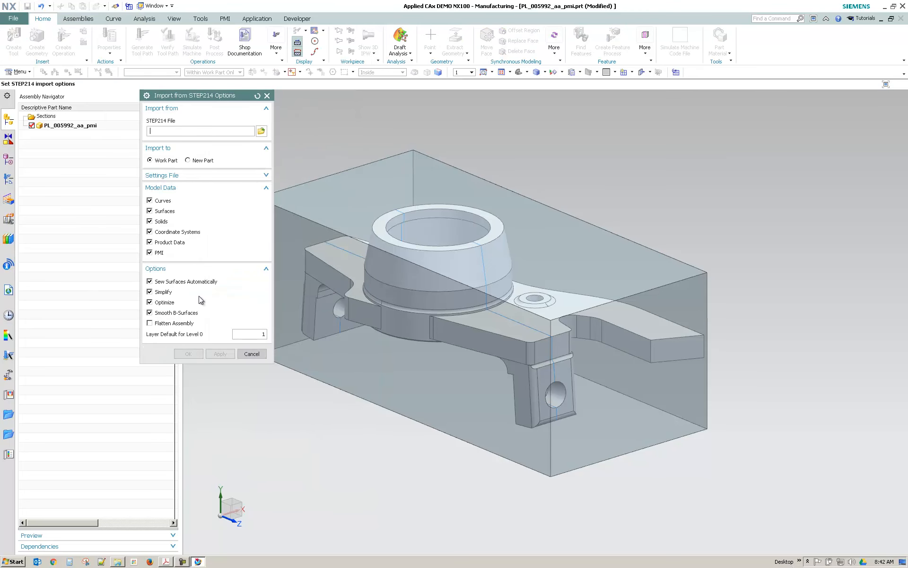
pyautogui.click(261, 131)
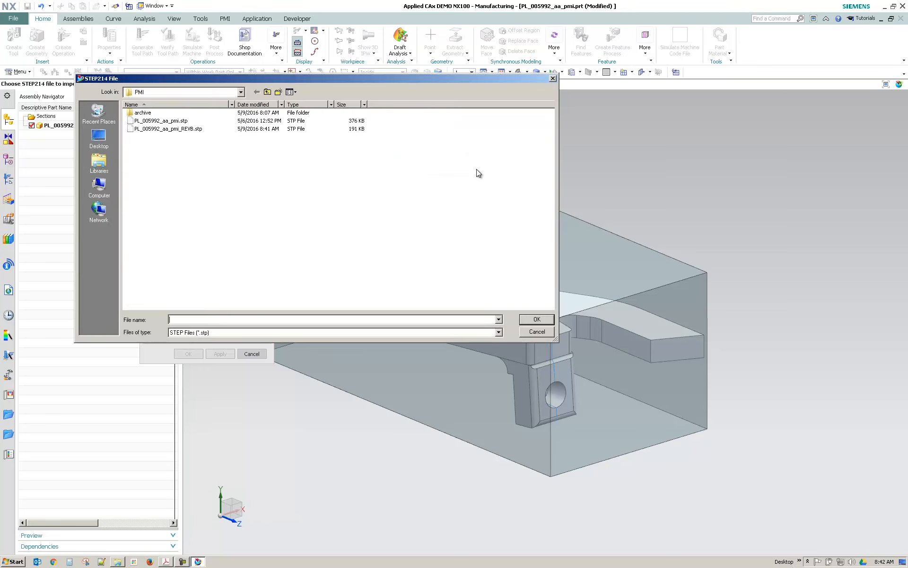
pyautogui.click(159, 130)
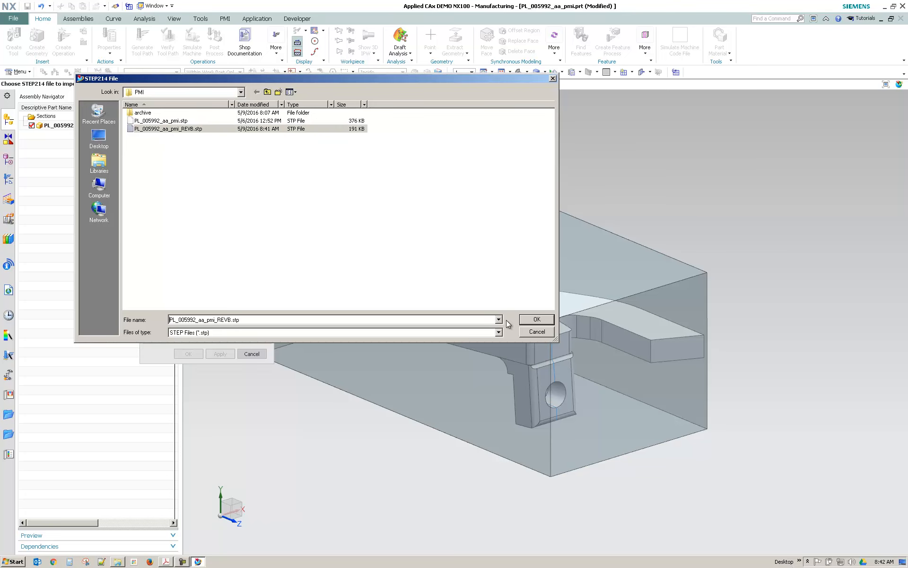
pyautogui.click(551, 321)
pyautogui.click(189, 354)
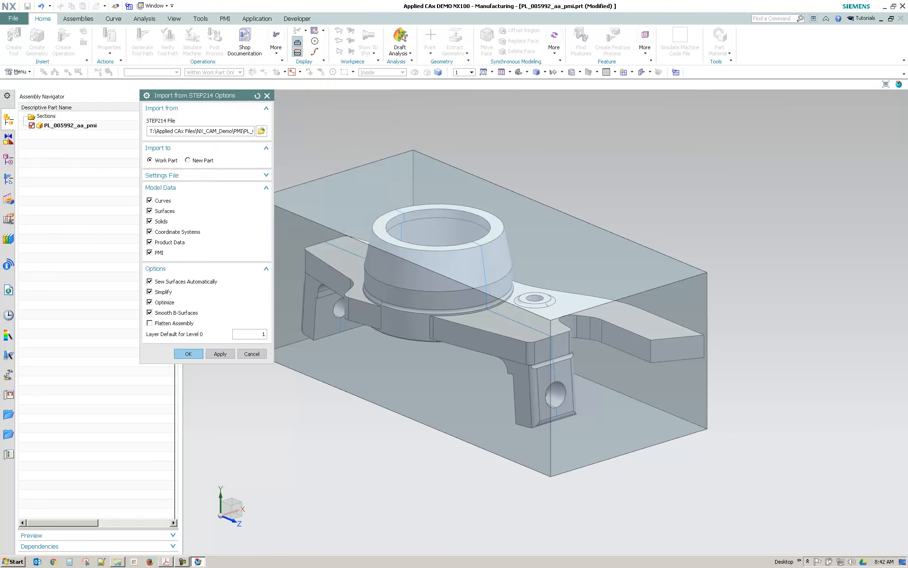
# Highlight the imported Body (8) and the original Body (0) in the model history to compare the two bracket revisions
pyautogui.click(8, 159)
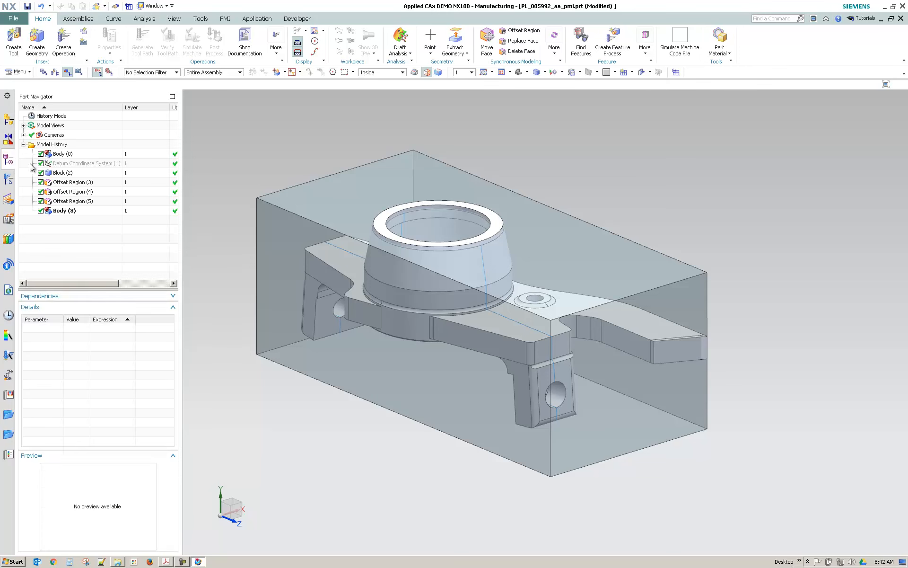
pyautogui.click(59, 211)
pyautogui.click(68, 156)
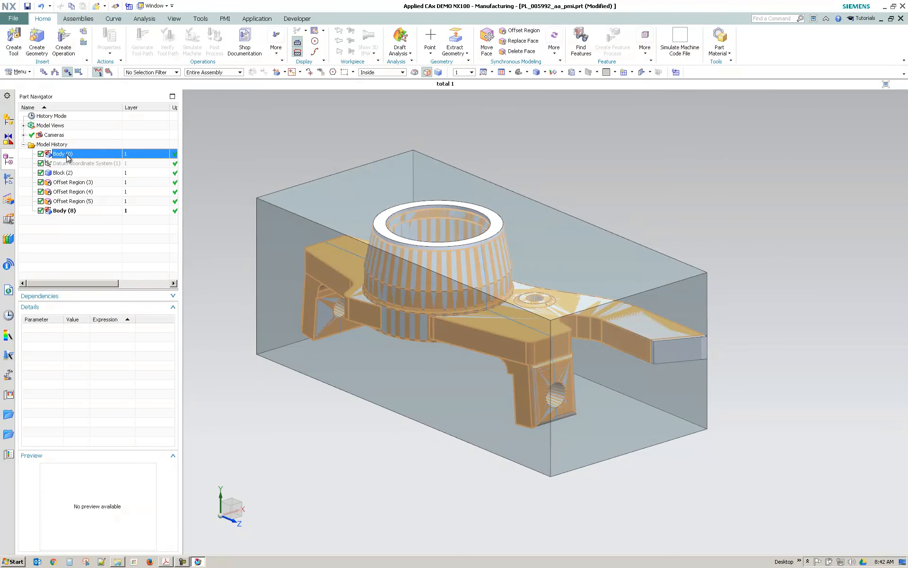
# Rename the original Body (0) as REVA and the imported Body (8) as REVB in the model history
pyautogui.click(59, 211)
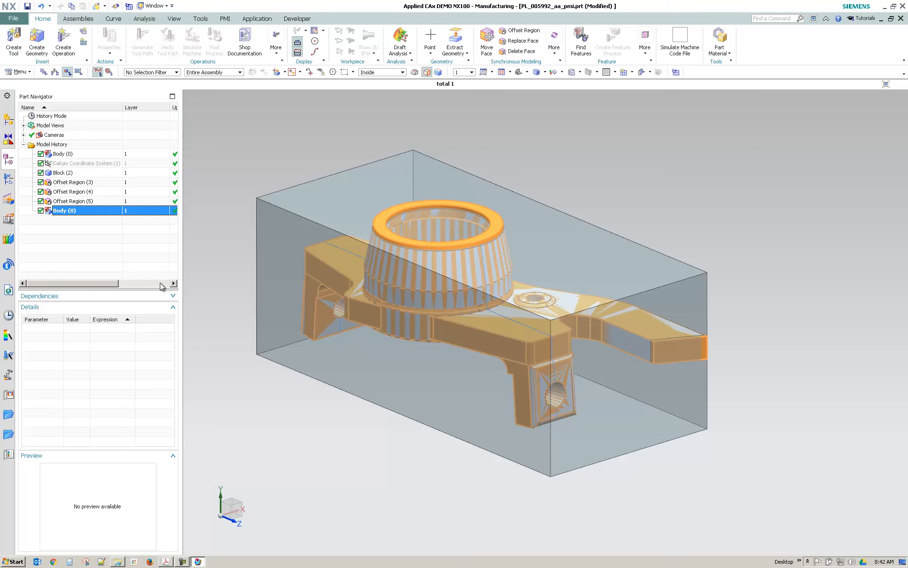
pyautogui.doubleClick(64, 157)
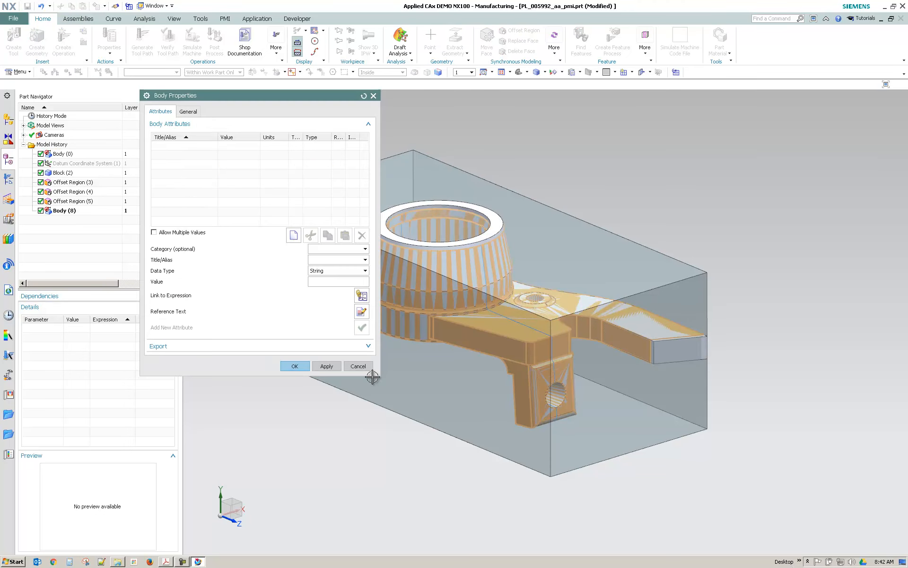
pyautogui.click(358, 366)
pyautogui.click(56, 156)
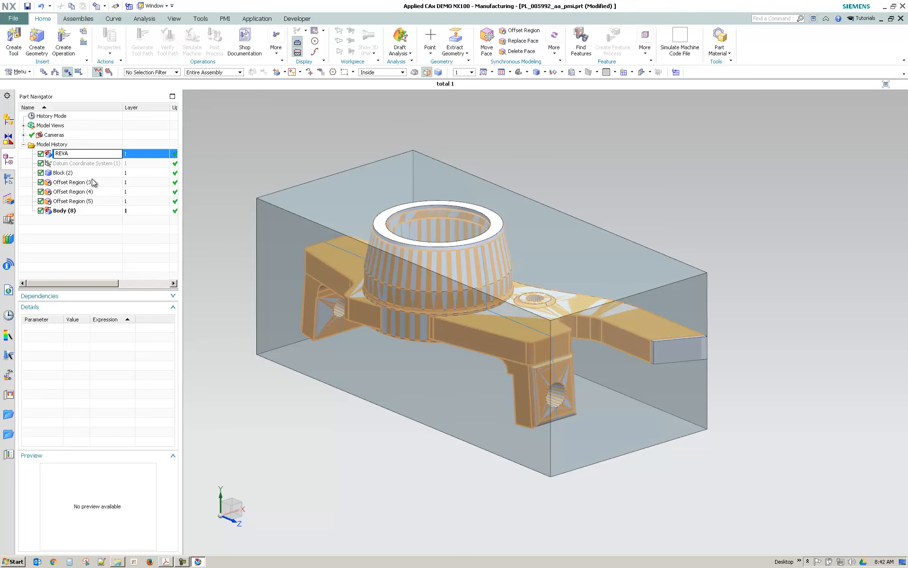
pyautogui.click(66, 213)
pyautogui.press('F2')
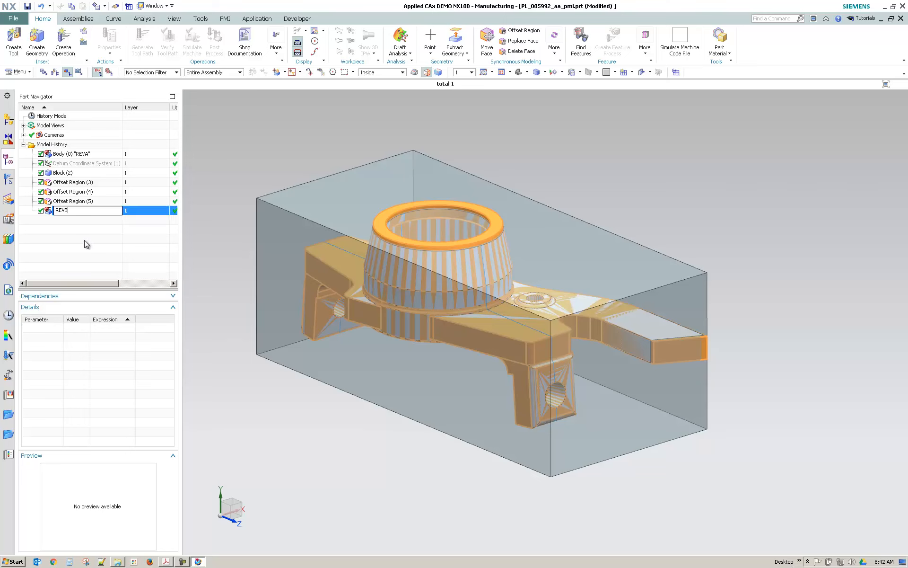
pyautogui.click(67, 226)
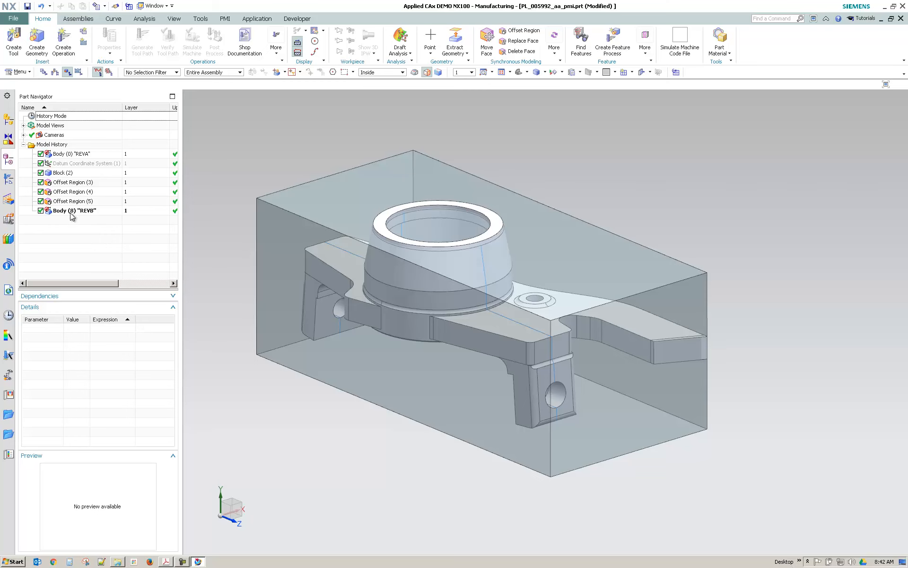
# Reorder the REVB body in the model history so it comes directly after REVA and before the Block feature
pyautogui.moveTo(73, 216); pyautogui.dragTo(75, 177)
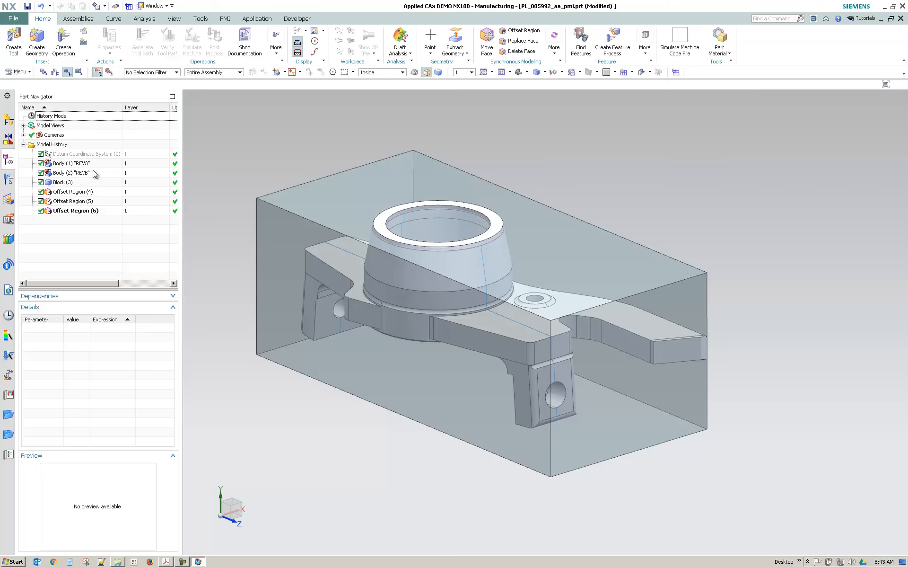
pyautogui.click(92, 165)
pyautogui.click(86, 174)
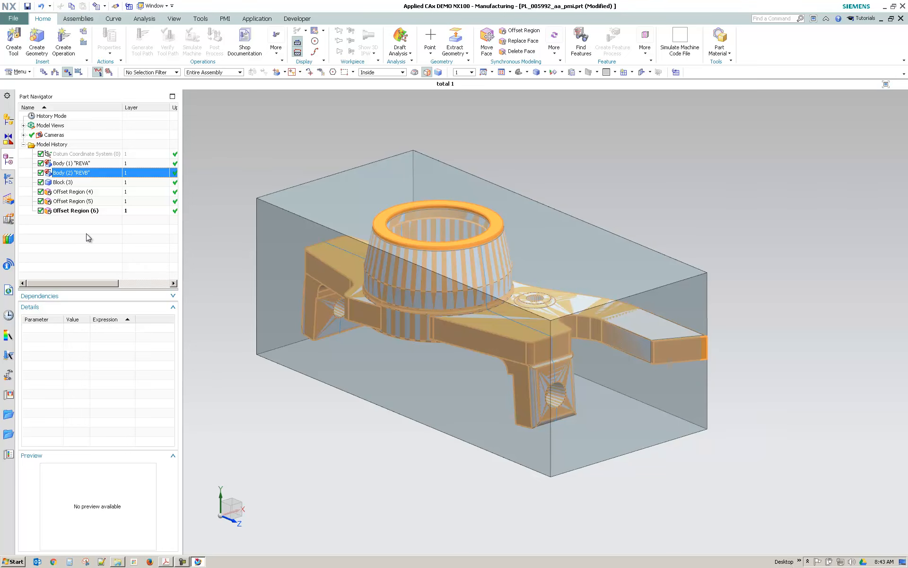
# Highlight Offset Region (4) and Offset Region (5) in the model history to examine which stock faces they affect
pyautogui.click(71, 193)
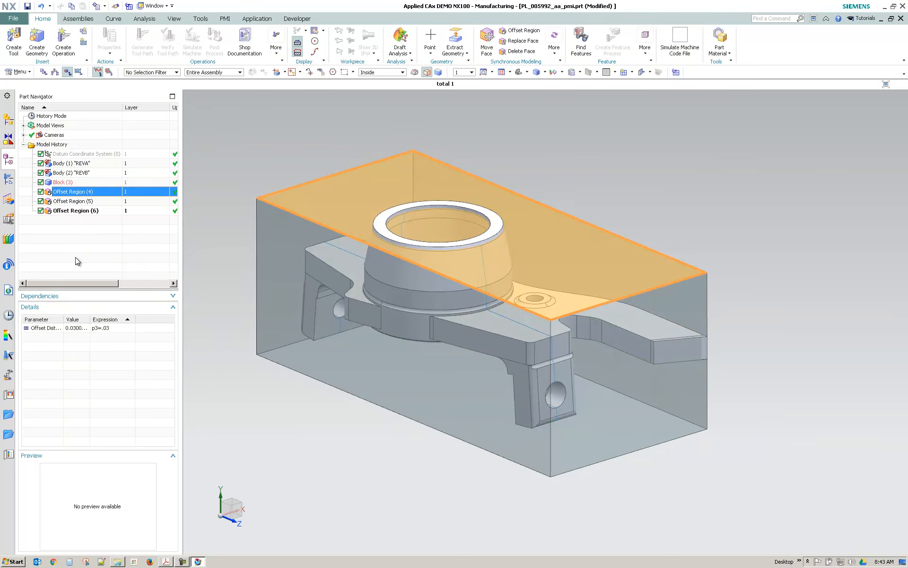
pyautogui.click(59, 201)
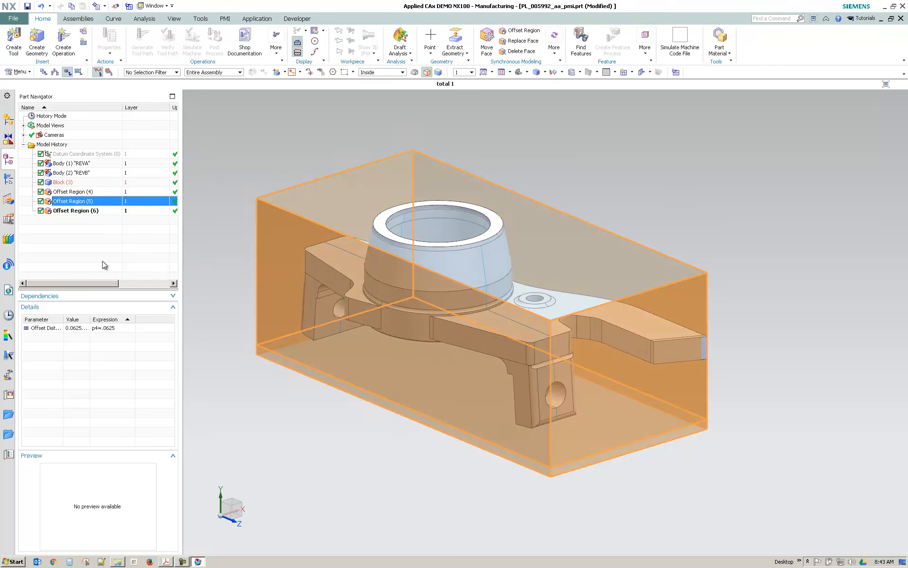
pyautogui.moveTo(374, 279); pyautogui.dragTo(637, 338, button='middle')
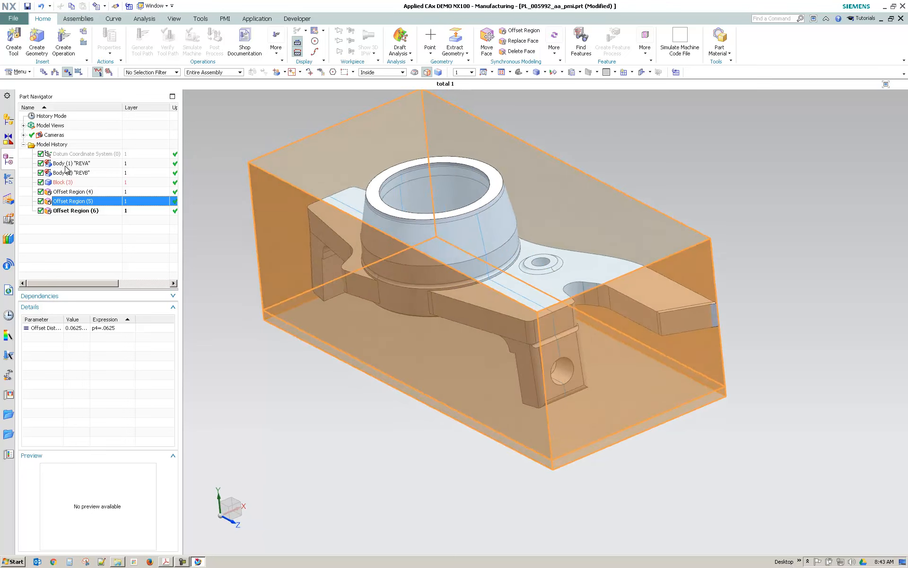
# Hide the REVA body to view REVB alone inside the stock block, and show REVA again
pyautogui.click(71, 164)
pyautogui.rightClick(71, 165)
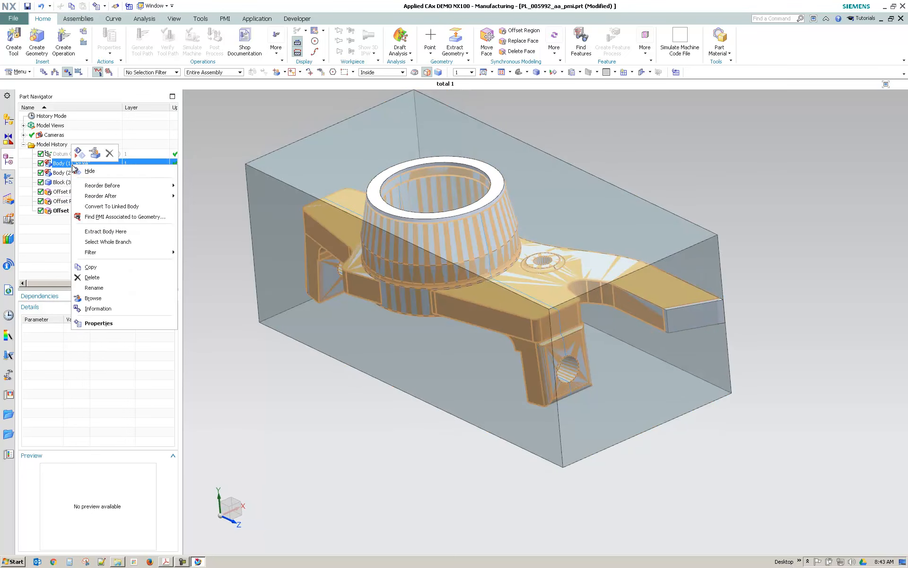
pyautogui.click(94, 172)
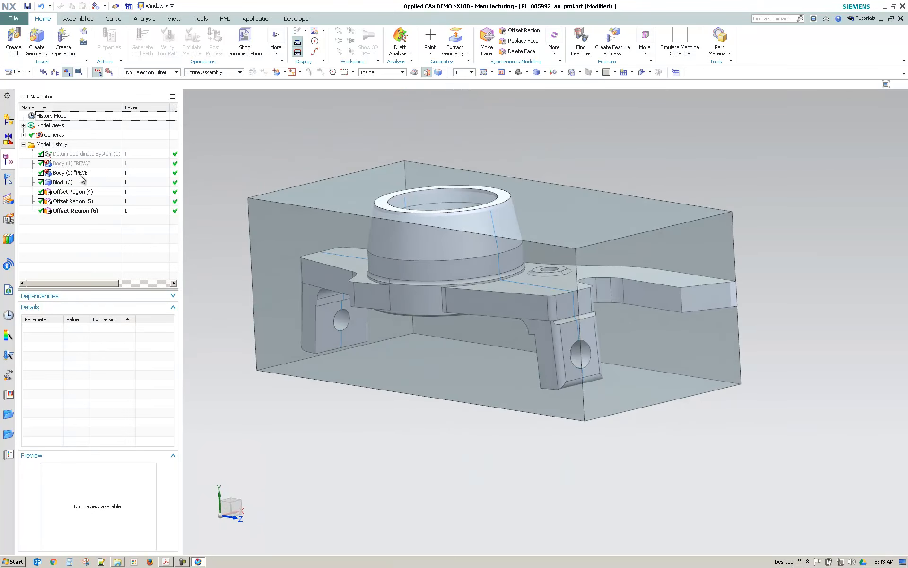
pyautogui.rightClick(74, 164)
pyautogui.click(92, 171)
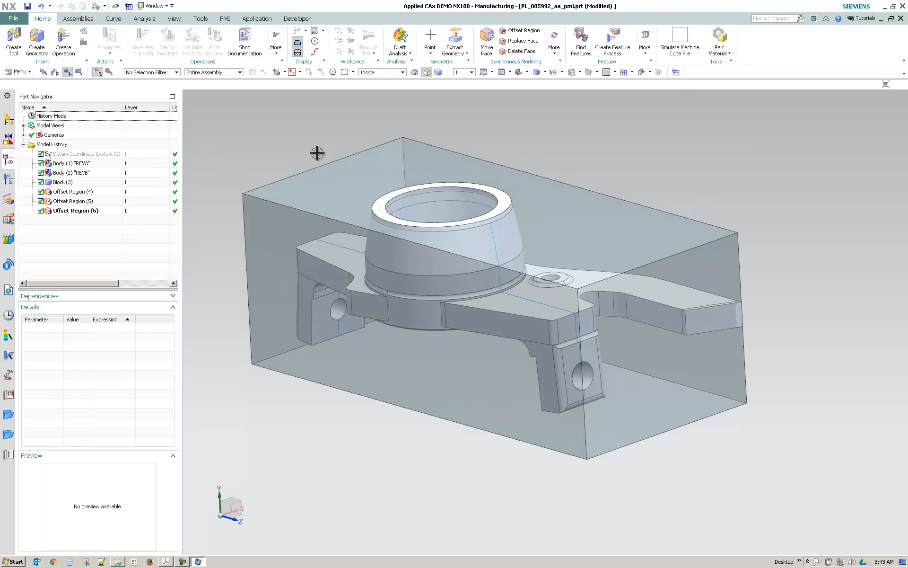
# Examine the overlapping bracket revisions in Static Wireframe and return the display to Shaded with Edges
pyautogui.rightClick(314, 152)
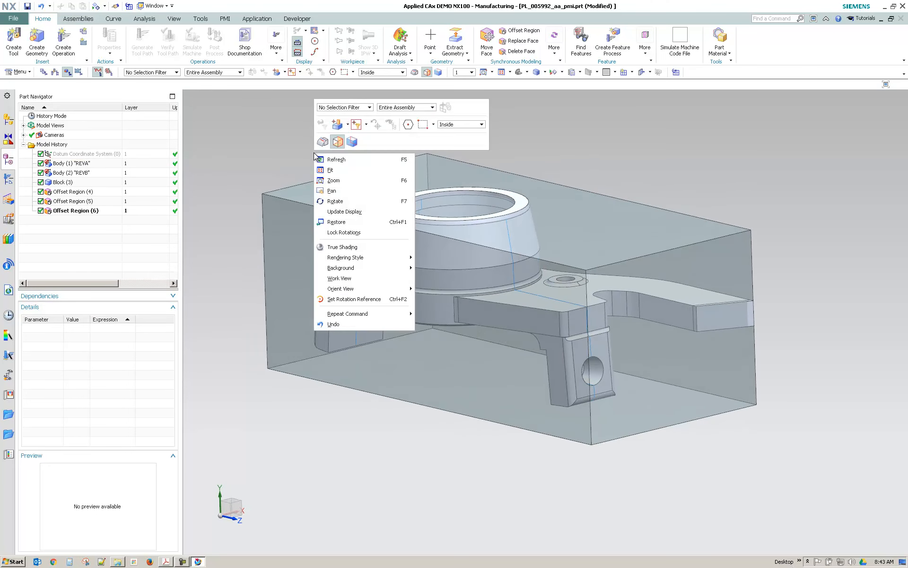
pyautogui.click(571, 100)
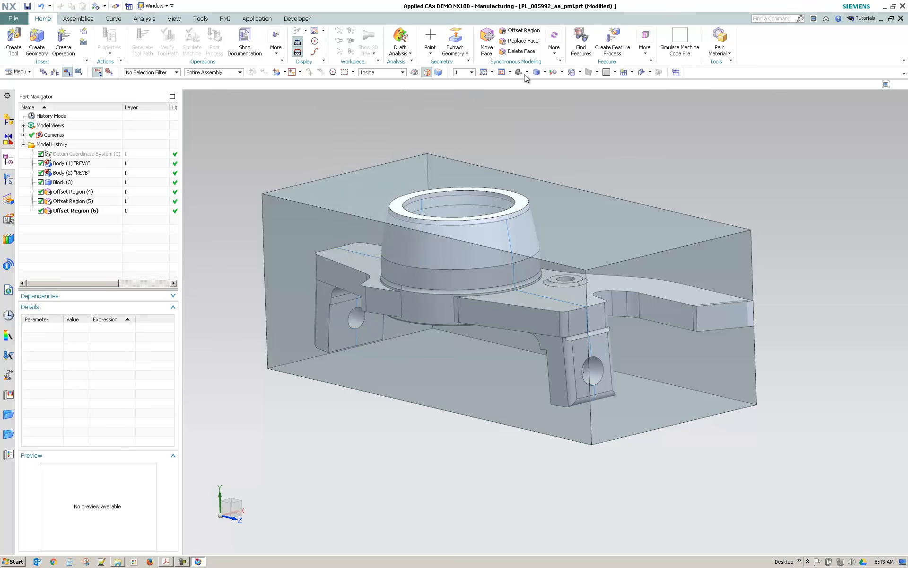
pyautogui.click(545, 72)
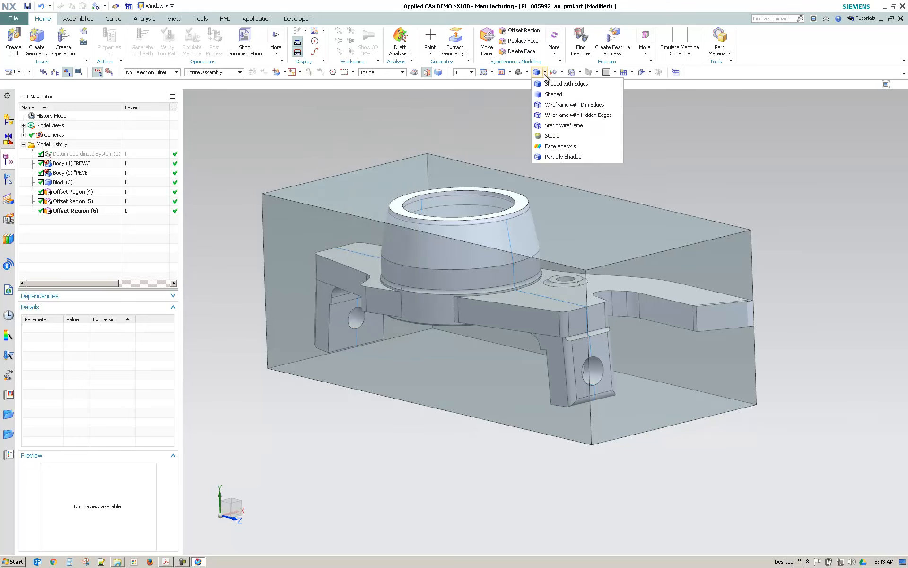
pyautogui.click(585, 127)
pyautogui.hotkey('ctrl', 'alt', 'f')
pyautogui.moveTo(282, 265)
pyautogui.mouseDown(button='middle')
pyautogui.moveTo(493, 134)
pyautogui.moveTo(499, 111)
pyautogui.moveTo(588, 90)
pyautogui.moveTo(580, 87)
pyautogui.mouseUp(button='middle')
pyautogui.click(545, 72)
pyautogui.click(544, 86)
pyautogui.moveTo(312, 217); pyautogui.dragTo(468, 218, button='middle')
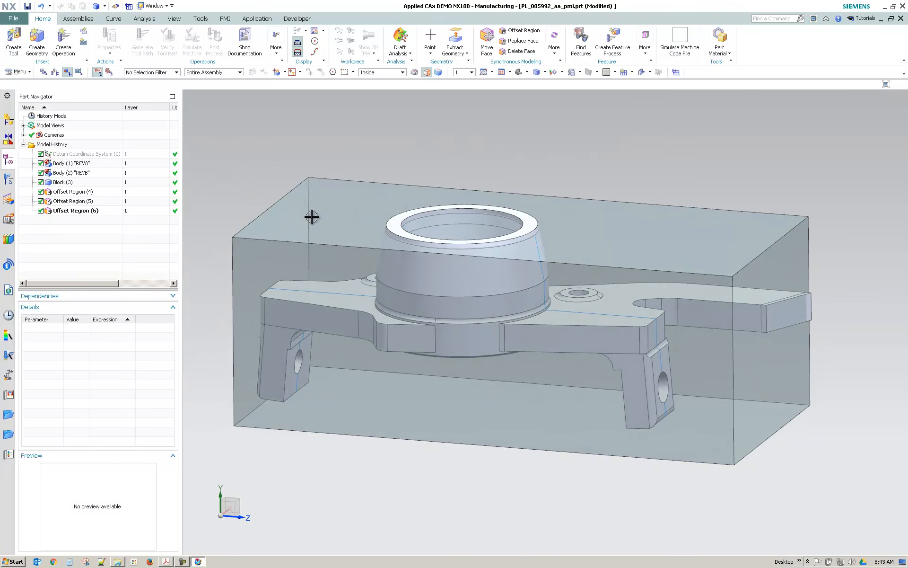
# Inspect a one-plane view section through both bracket bodies with the cap and section curves preview off, and cancel the section edit
pyautogui.click(173, 19)
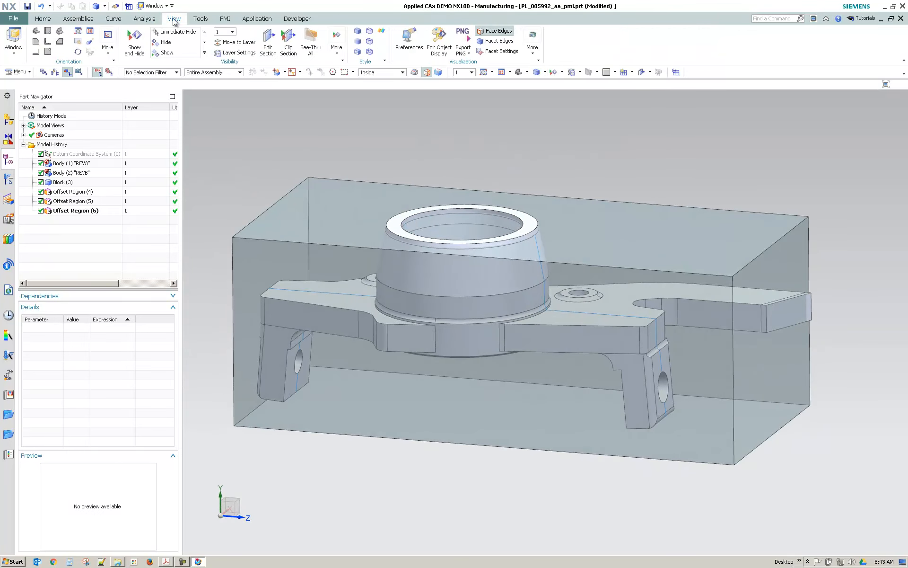
pyautogui.click(288, 46)
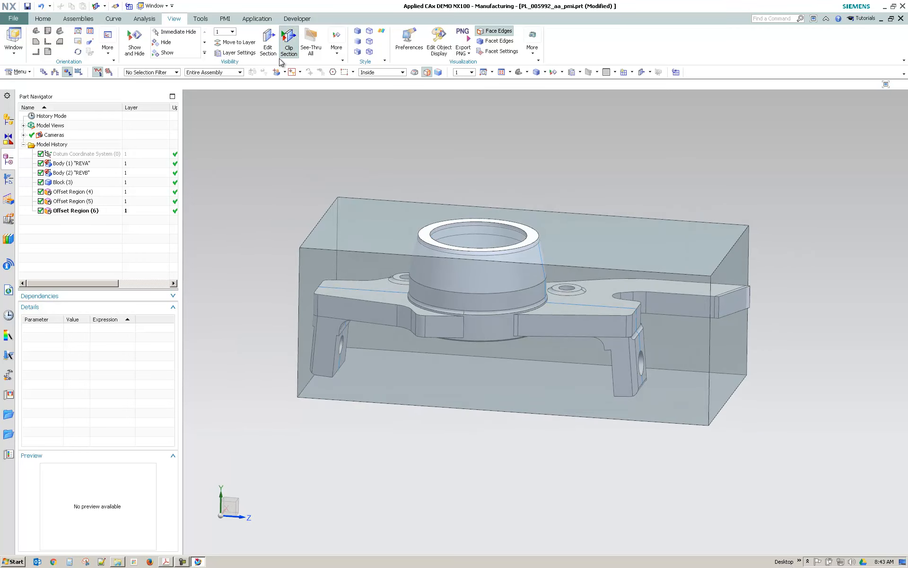
pyautogui.click(267, 41)
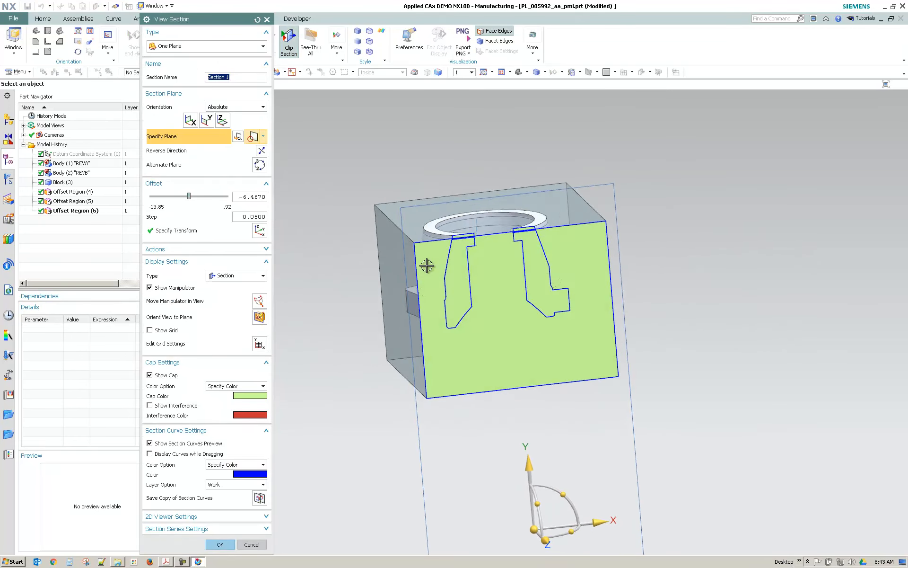
pyautogui.click(150, 375)
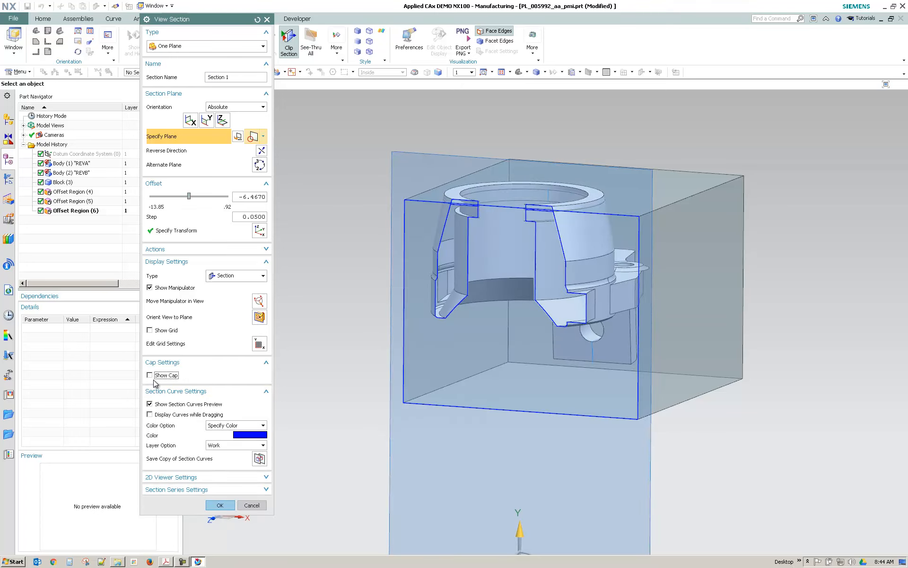
pyautogui.click(161, 405)
pyautogui.scroll(5, 371, 376)
pyautogui.moveTo(370, 376); pyautogui.dragTo(578, 310, button='middle')
pyautogui.click(259, 496)
pyautogui.moveTo(326, 322); pyautogui.dragTo(223, 162, button='middle')
pyautogui.scroll(-3, 328, 258)
# Switch to the setup assembly PL_005992_aa_pmi_setup_1.prt and examine the bracket, stock and vise from several angles
pyautogui.click(152, 6)
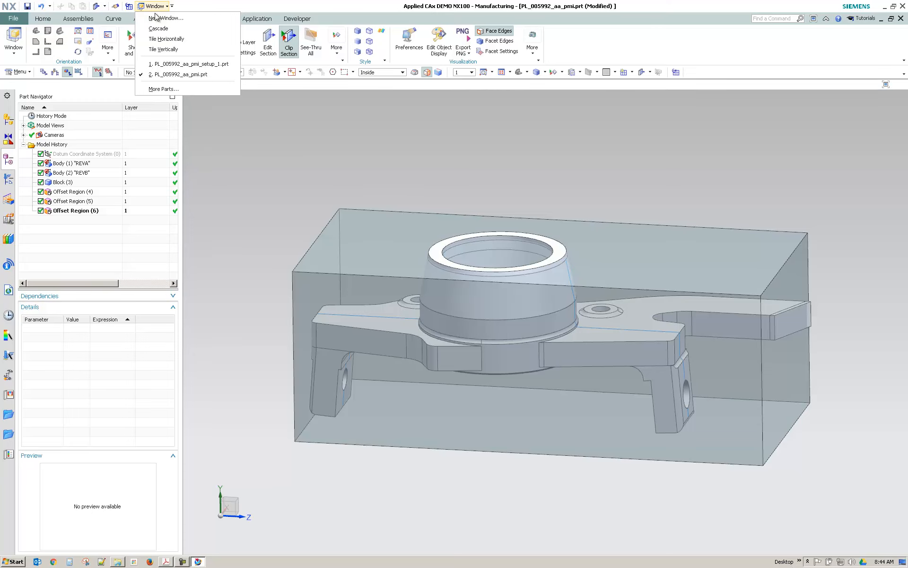
pyautogui.click(190, 64)
pyautogui.moveTo(294, 256); pyautogui.dragTo(462, 227, button='middle')
pyautogui.moveTo(370, 214); pyautogui.dragTo(703, 313, button='middle')
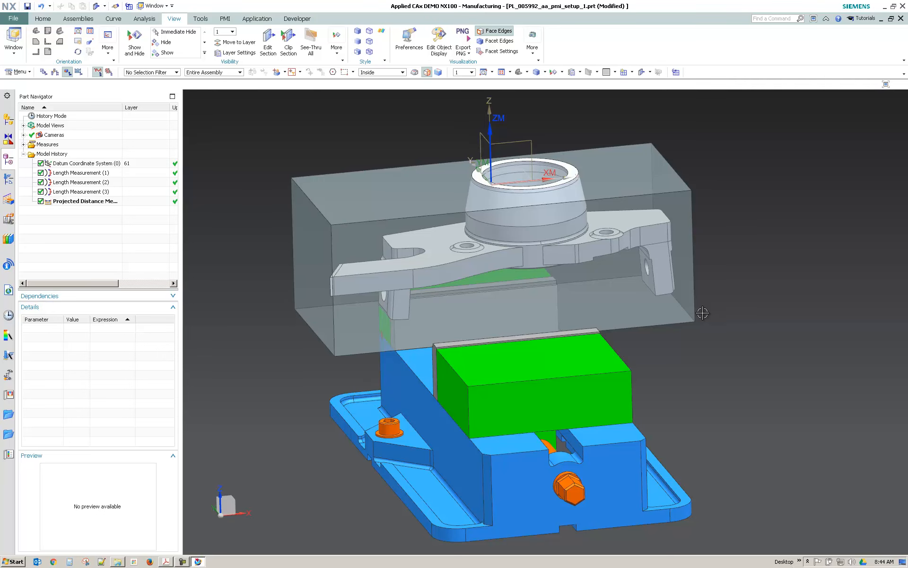
# Switch to Adobe Acrobat Pro to show the BackCover.pdf document
pyautogui.click(166, 561)
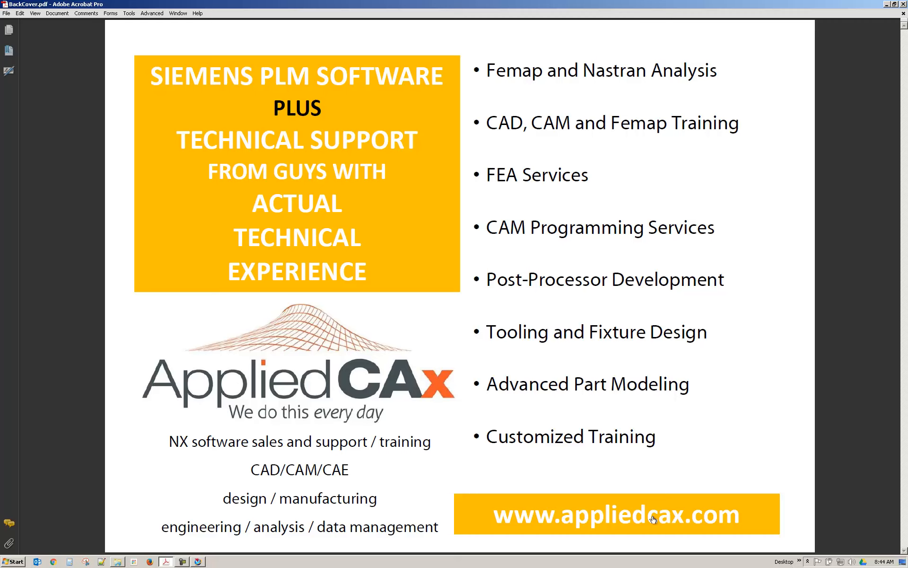